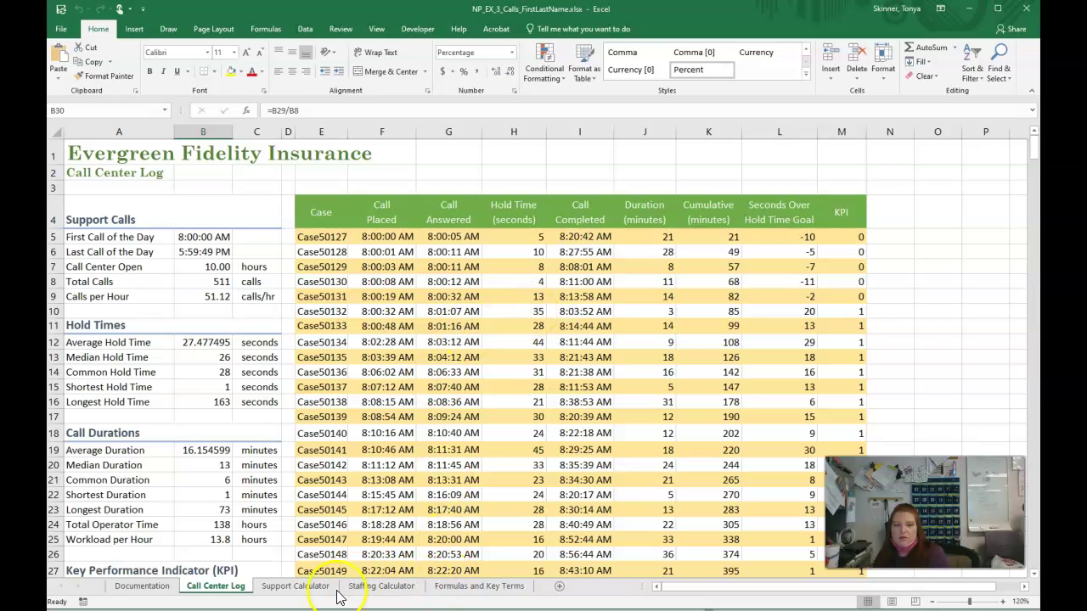
- Look through the Support Calculator, Staffing Calculator, Formulas and Key Terms, and Documentation worksheets of the finished workbook
click(295, 586)
click(391, 587)
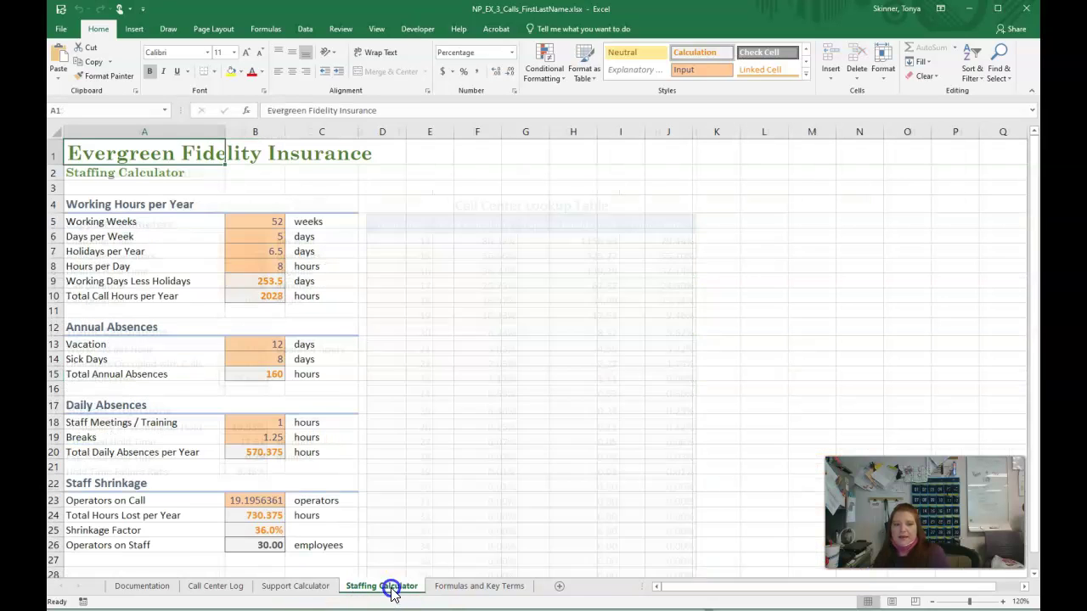
click(487, 592)
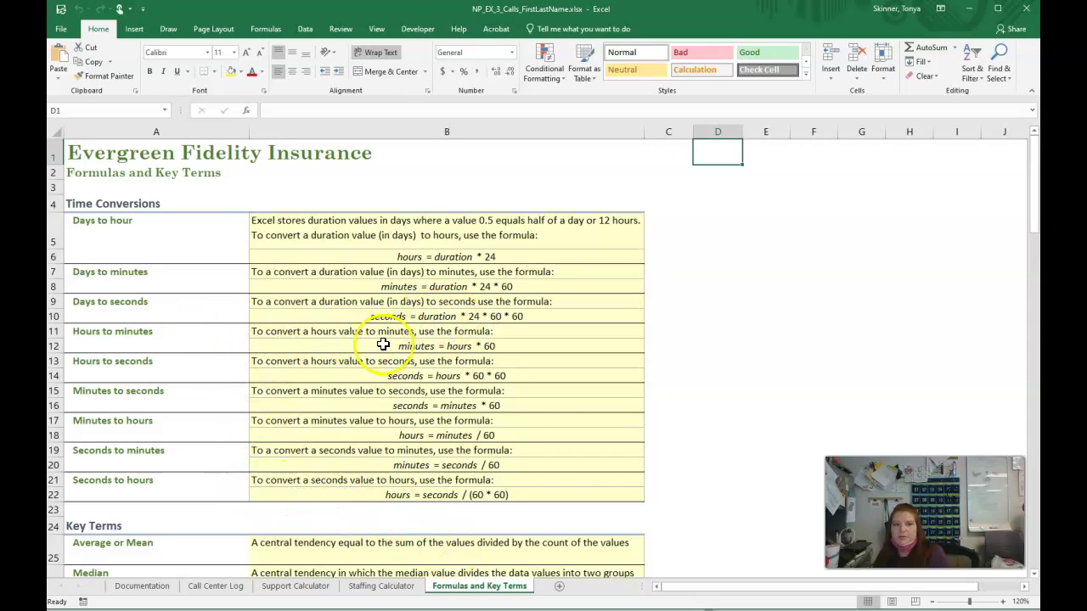
click(160, 586)
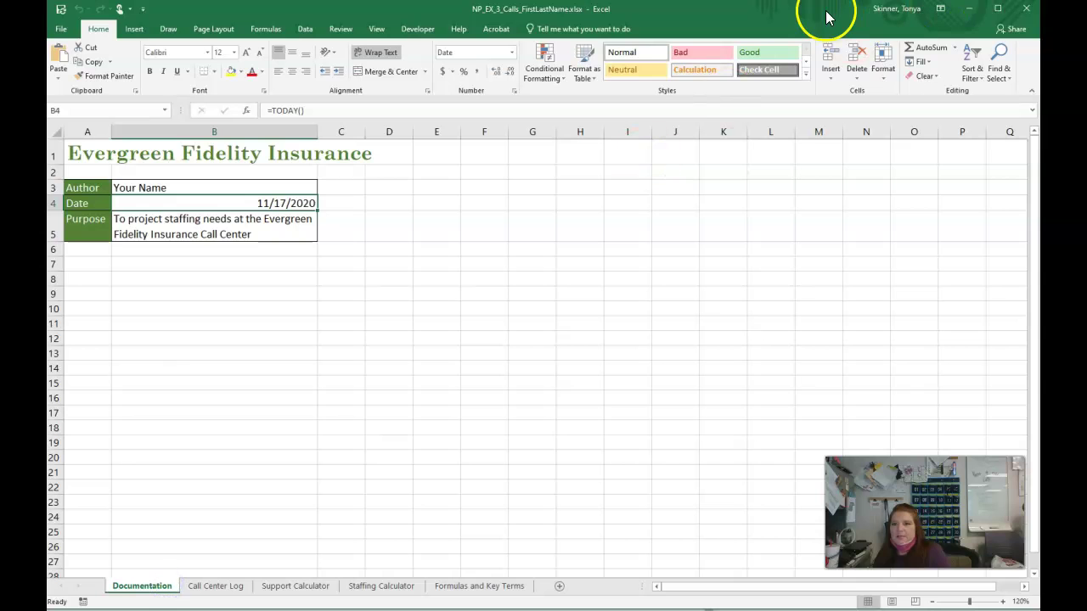
- Switch to MindTap in the browser and open the reading Excel Module 3: Performing Calculations with Formulas and Functions
click(972, 12)
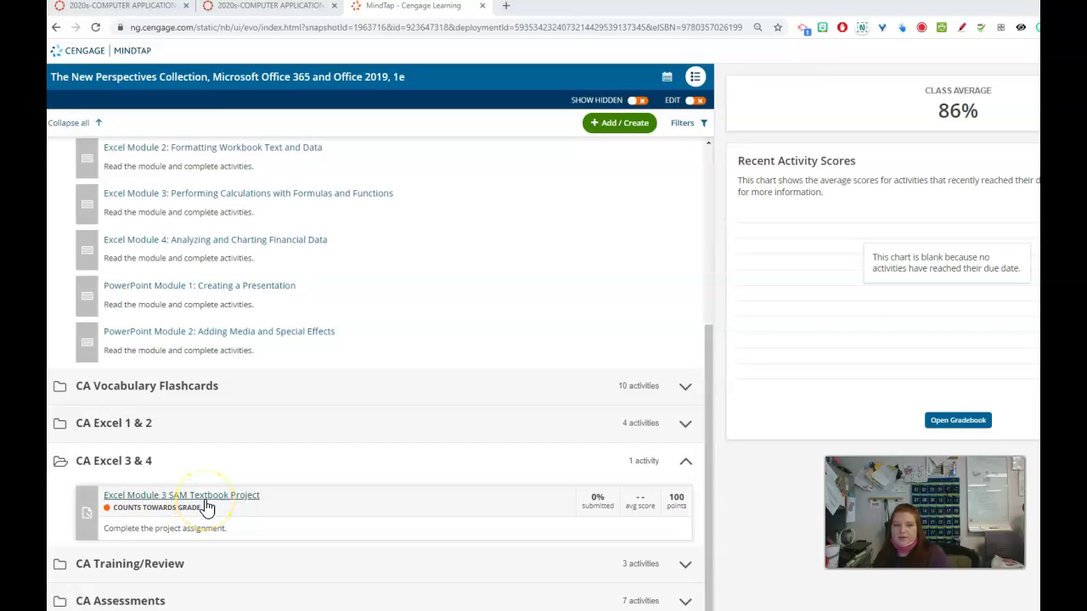
click(88, 463)
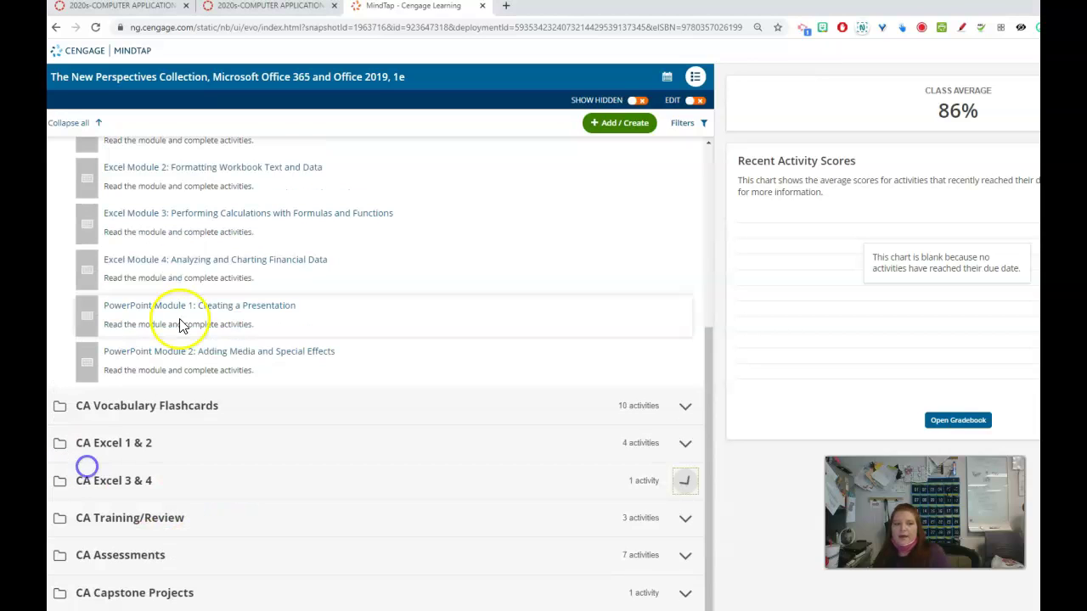
click(196, 218)
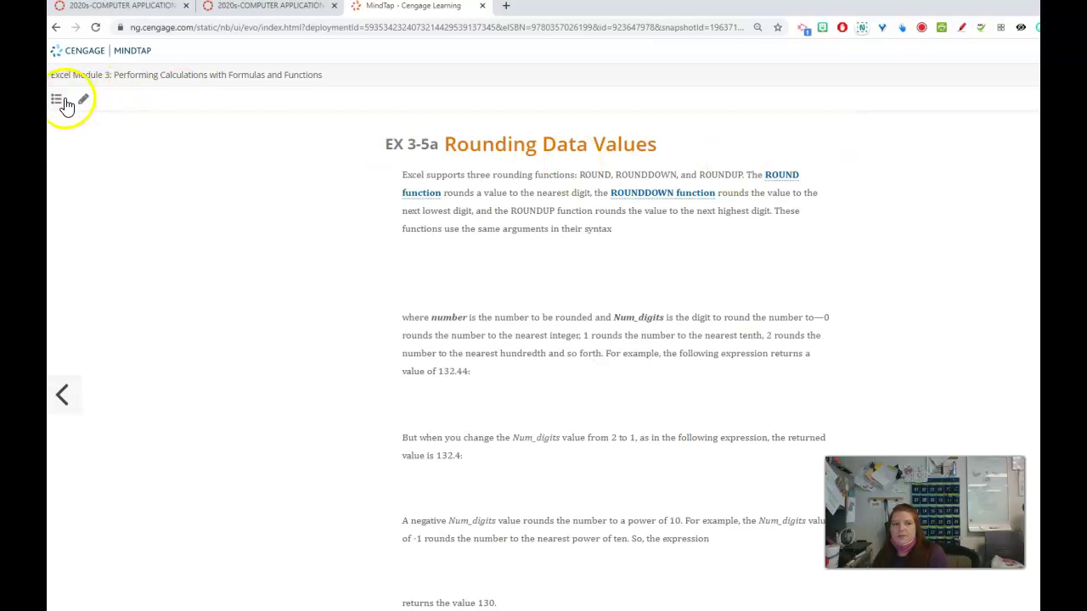
- Open section EX 3-14a, Practice: Review Assignments, from the module contents and read through its instructions
click(57, 99)
scroll(535, 483, down, 1)
scroll(552, 472, down, 5)
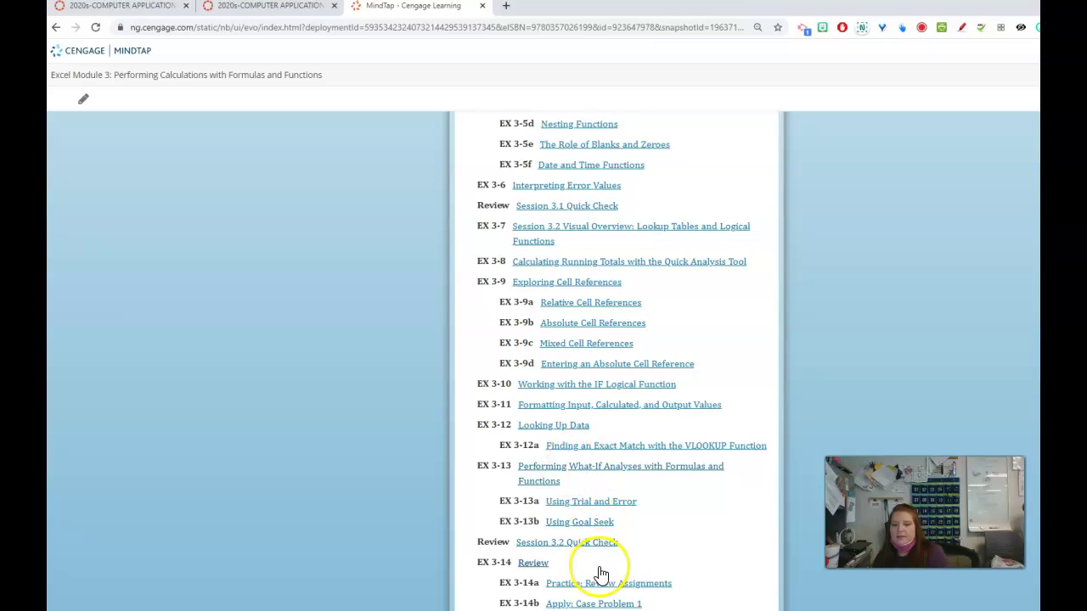
scroll(602, 569, down, 1)
click(608, 520)
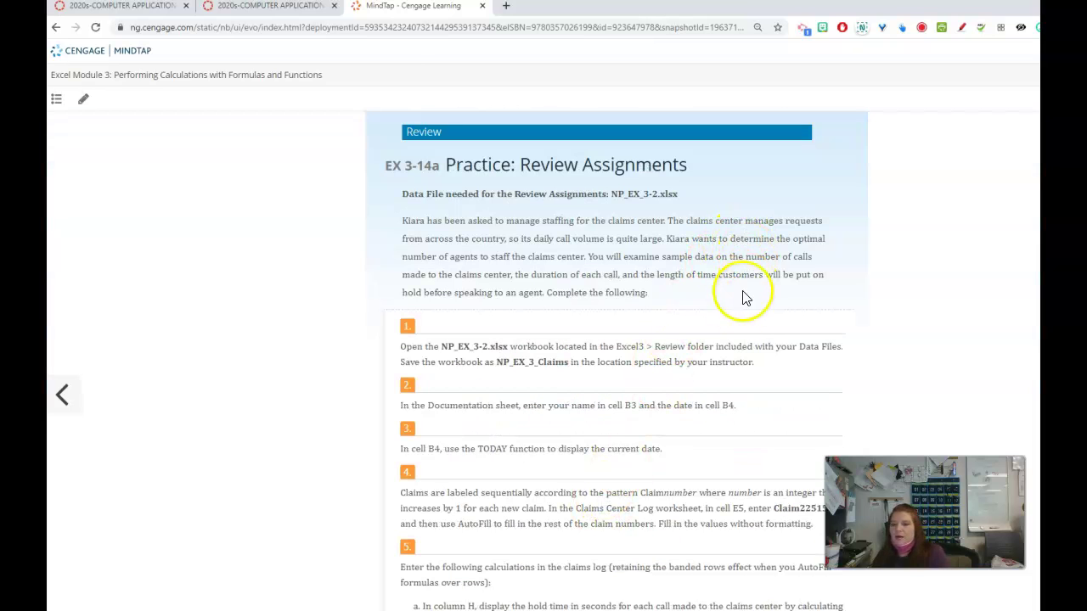
scroll(752, 314, down, 2)
scroll(754, 323, down, 10)
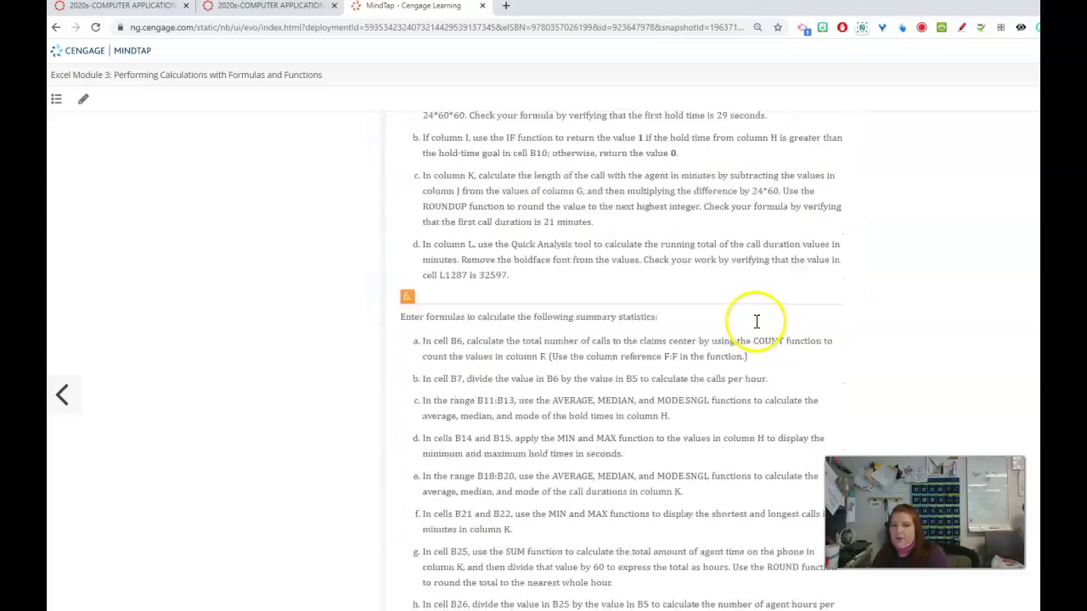
scroll(760, 331, down, 3)
scroll(764, 333, up, 8)
scroll(766, 334, up, 6)
- Open section EX 3-2, Designing a Workbook for Calculations, and move the browser window to the other monitor
click(58, 102)
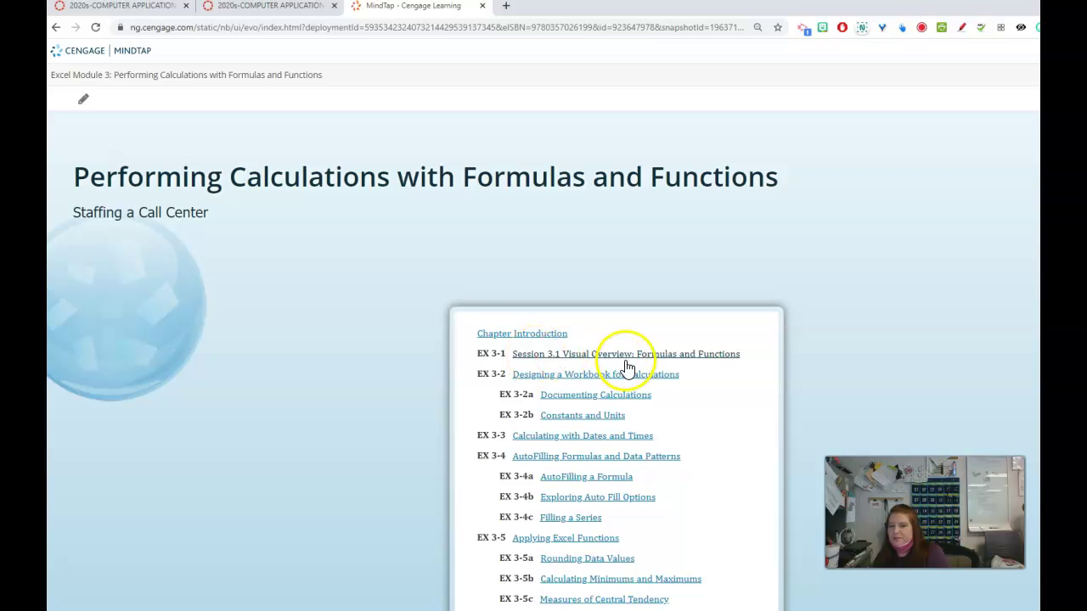
click(586, 375)
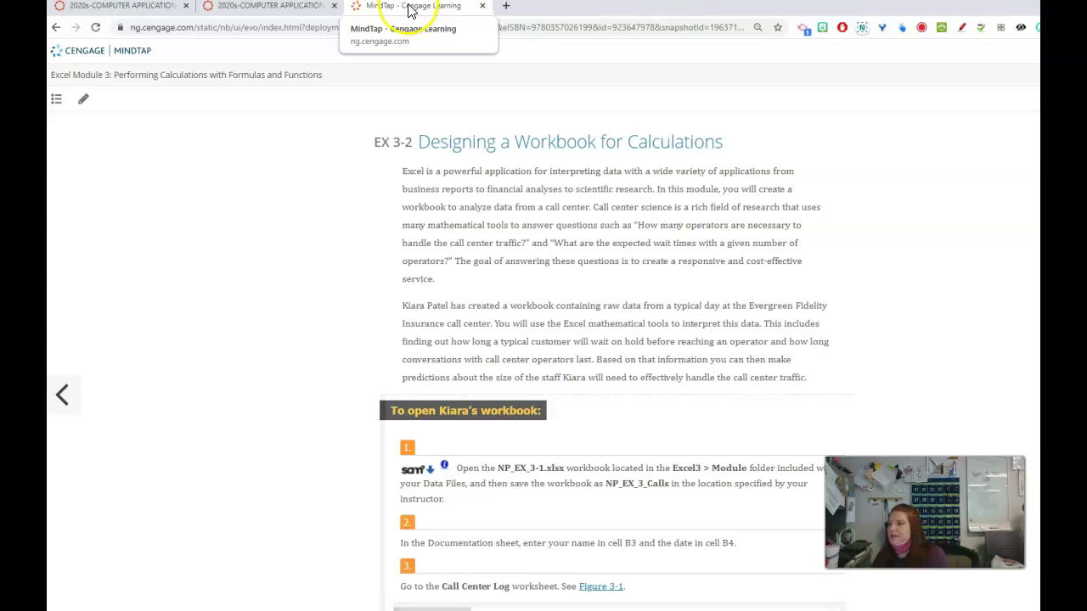
drag(410, 10, 1040, 170)
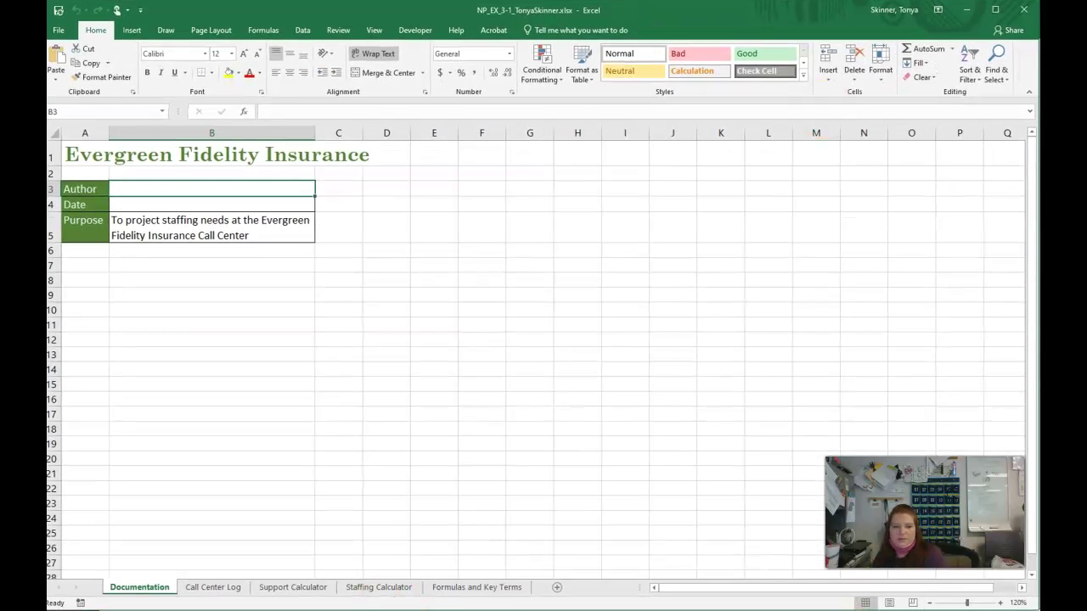
- Move the finished NP_EX_3_Calls_FirstLastName workbook to the other monitor and return to the NP_EX_3-1 starter workbook
click(327, 586)
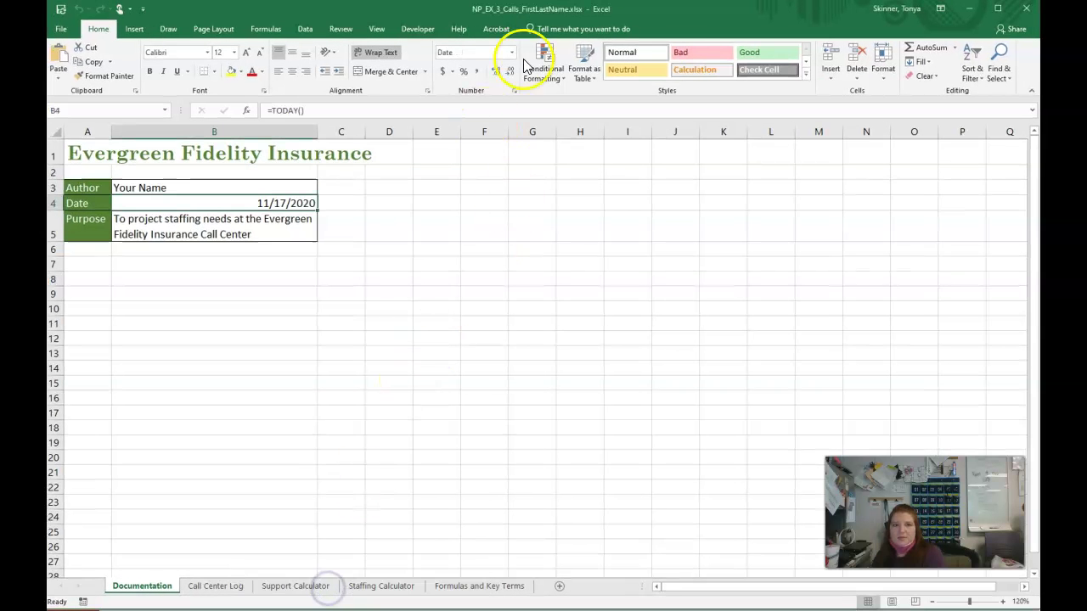
drag(643, 7, 1086, 255)
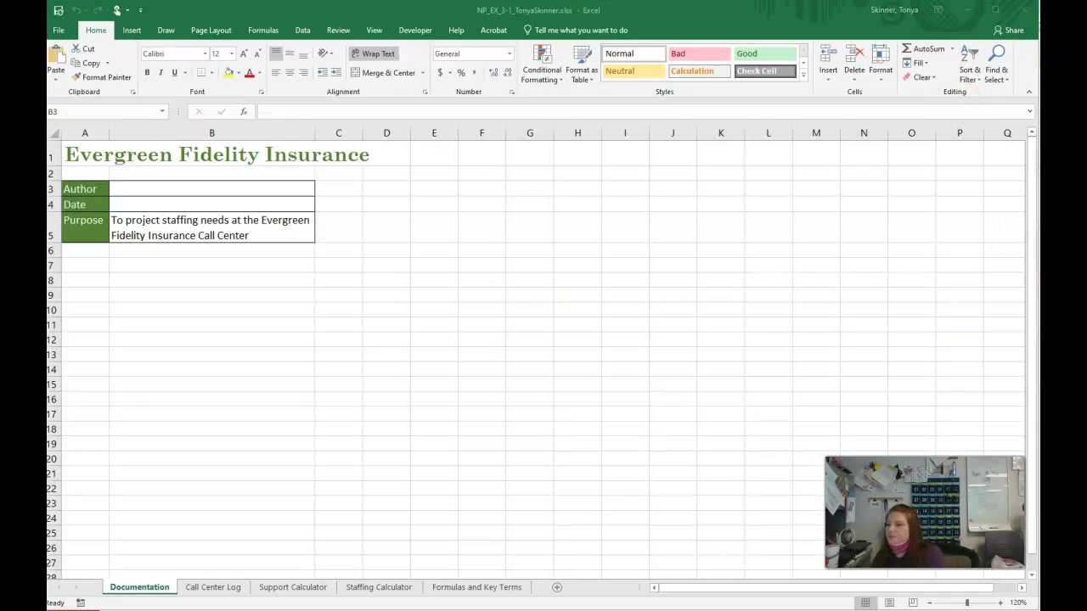
click(362, 345)
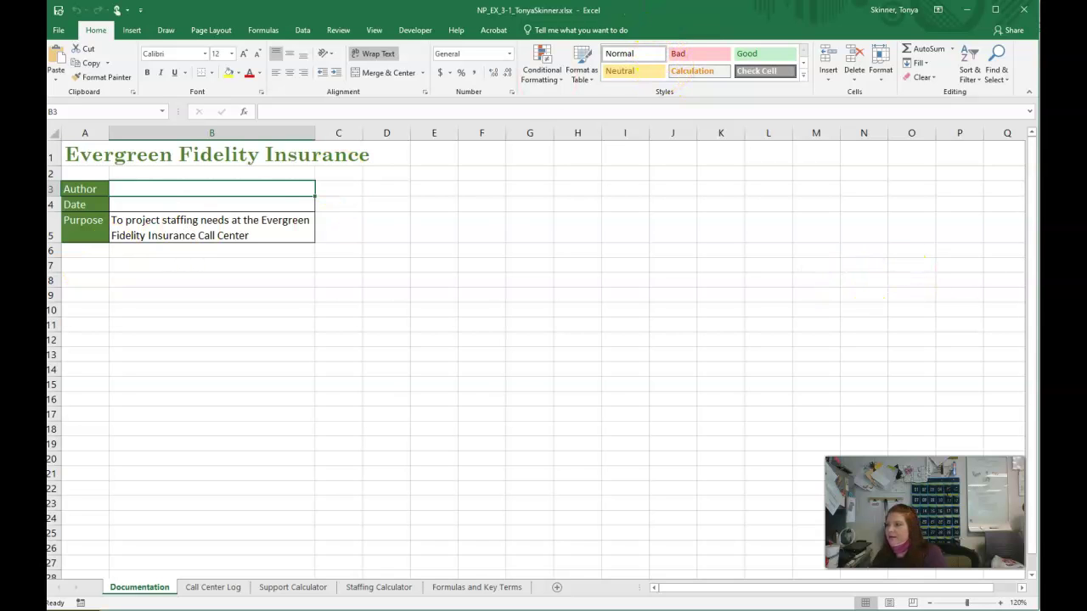
- Save a copy of the workbook in the Textbook folder as NP_EX_3_Calls_ plus the author's name, replacing the existing file
click(58, 30)
click(64, 152)
click(456, 121)
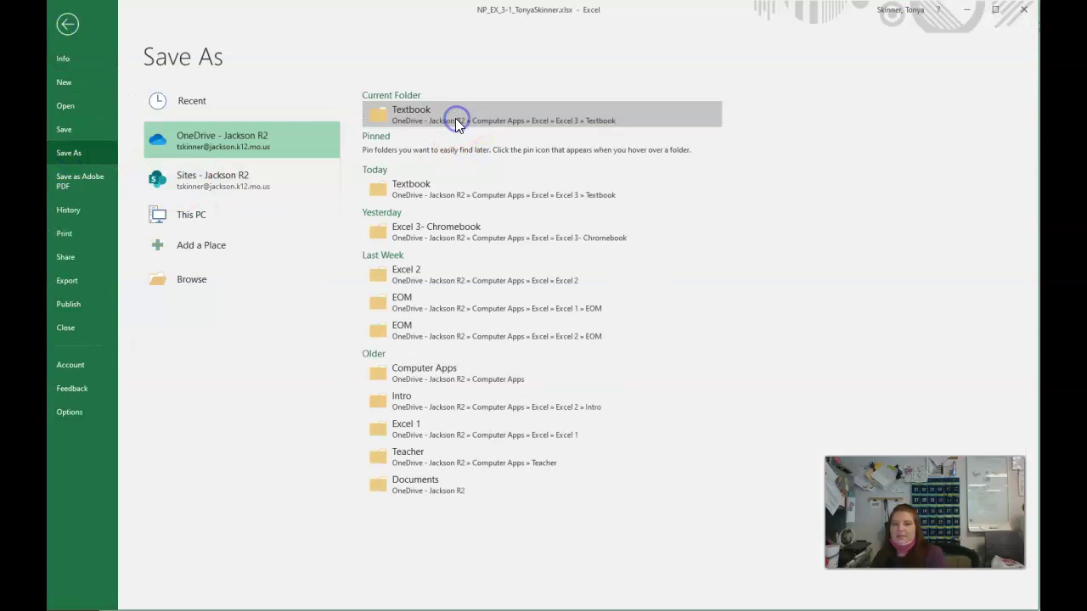
click(197, 249)
drag(164, 248, 128, 249)
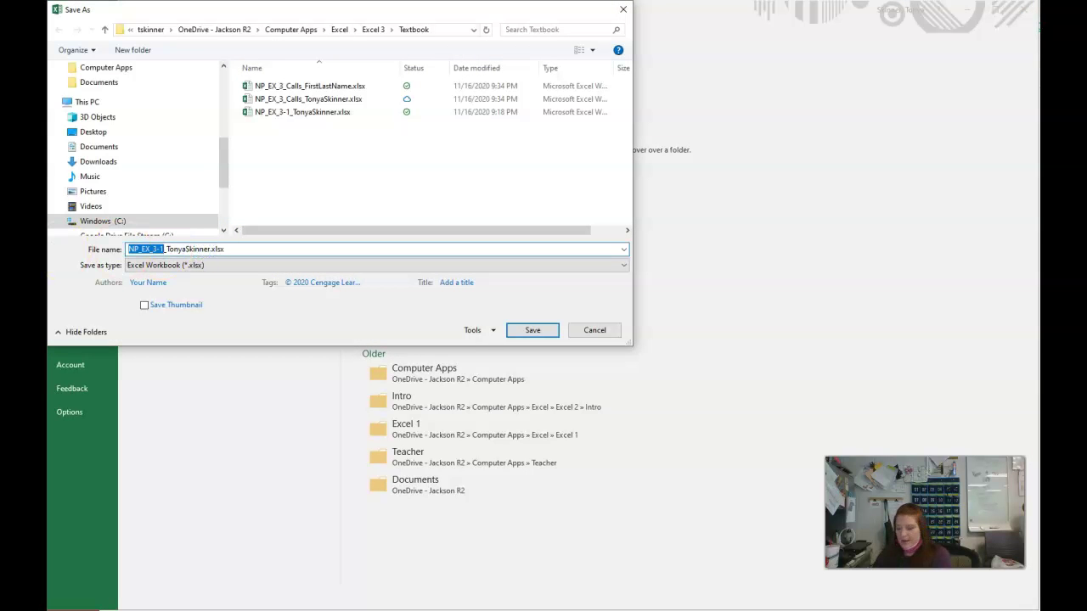
text(NP_EX)
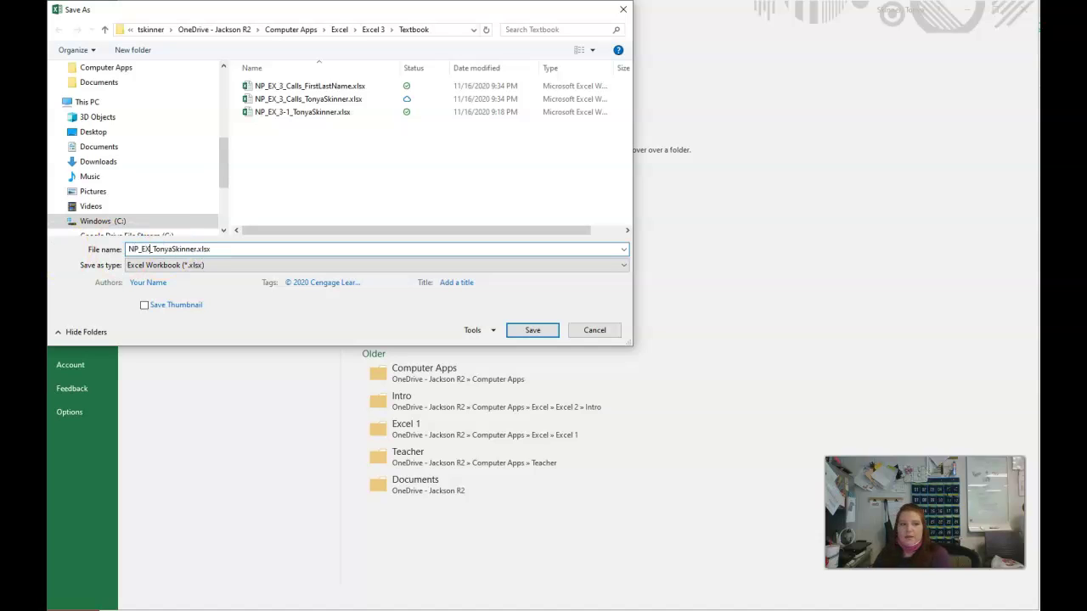
text(_3_Calls)
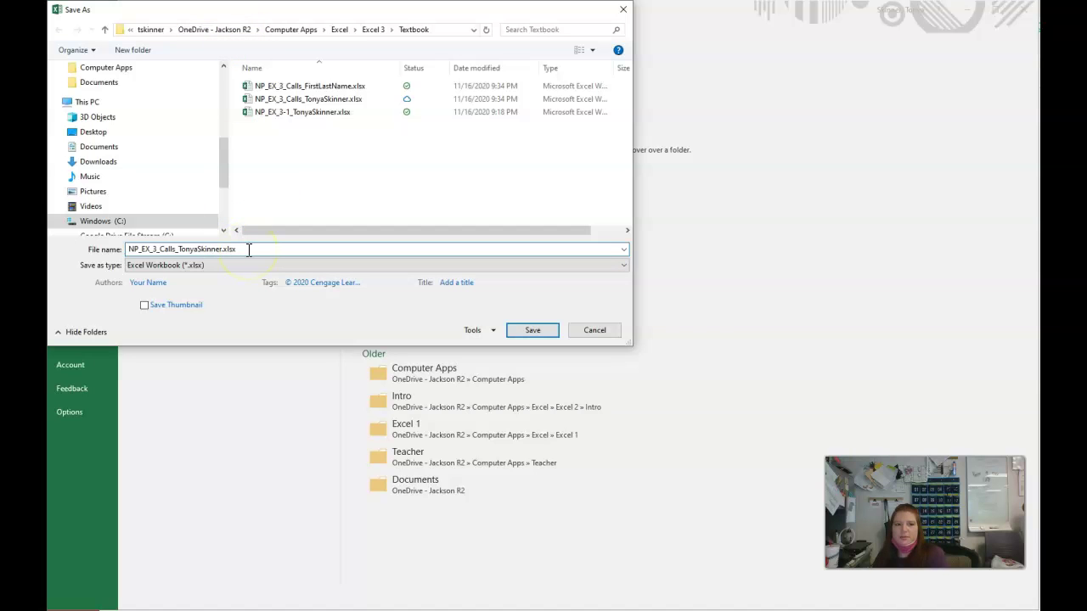
click(523, 330)
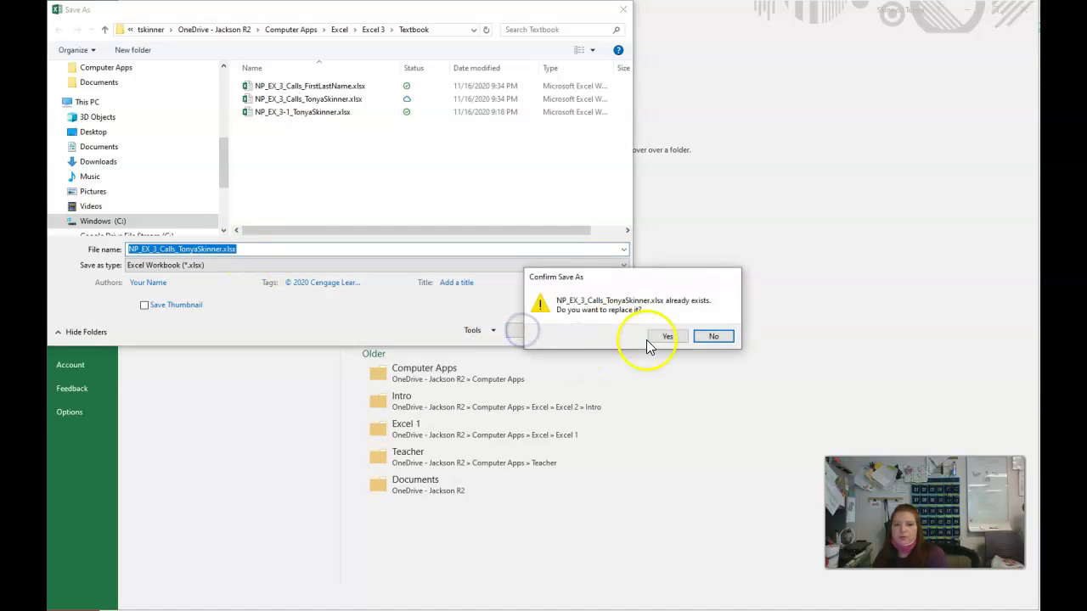
click(667, 337)
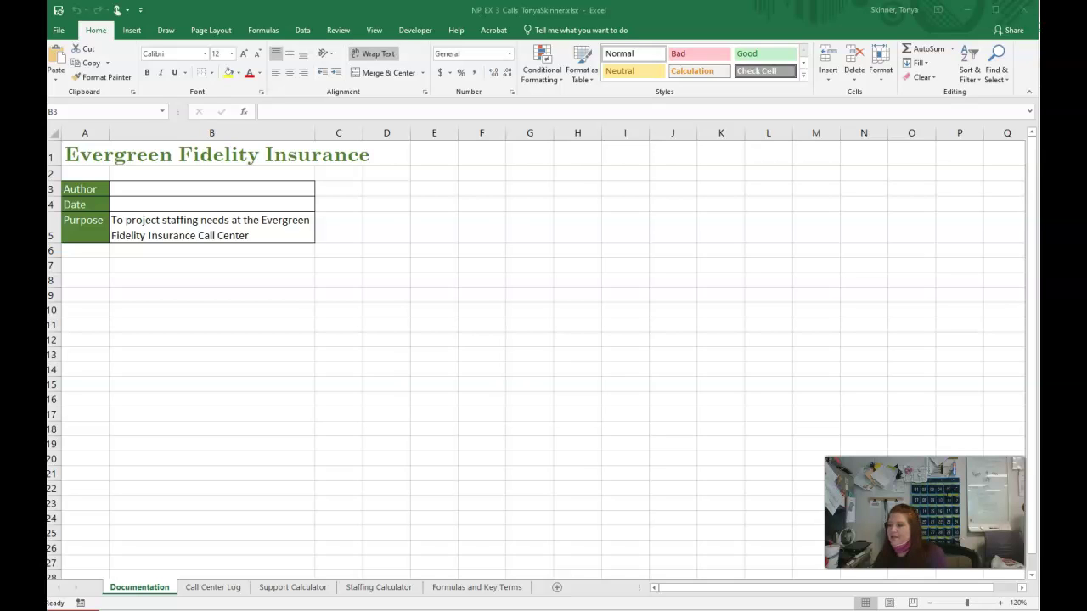
- Enter the author's full name in cell B3 of the Documentation sheet
click(279, 187)
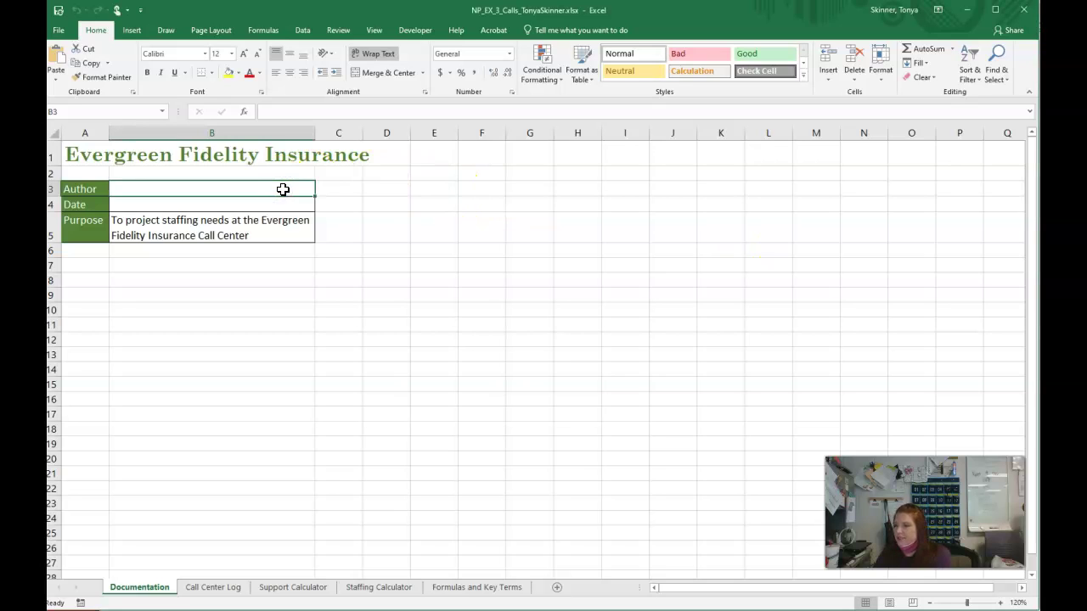
text(Tonya Skinner)
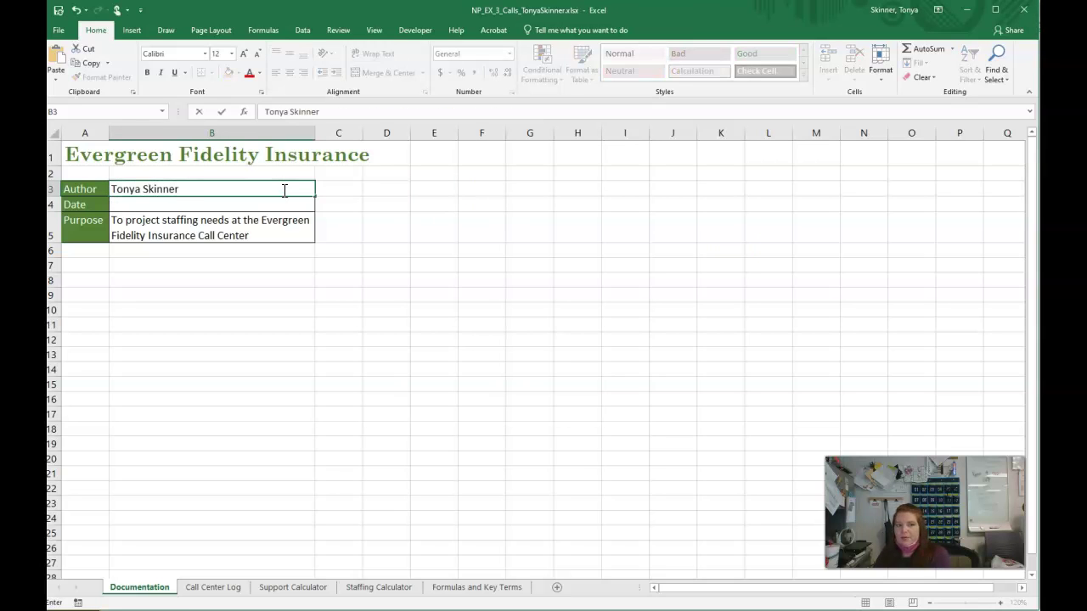
key(Return)
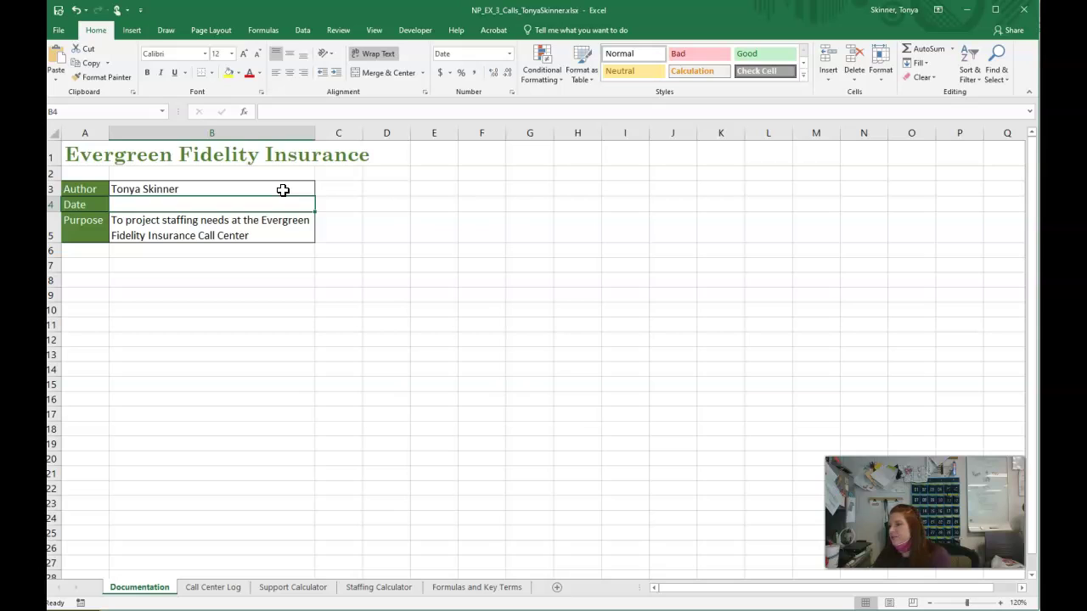
- Enter the current date in cell B4 with the formula =TODAY()
text(=)
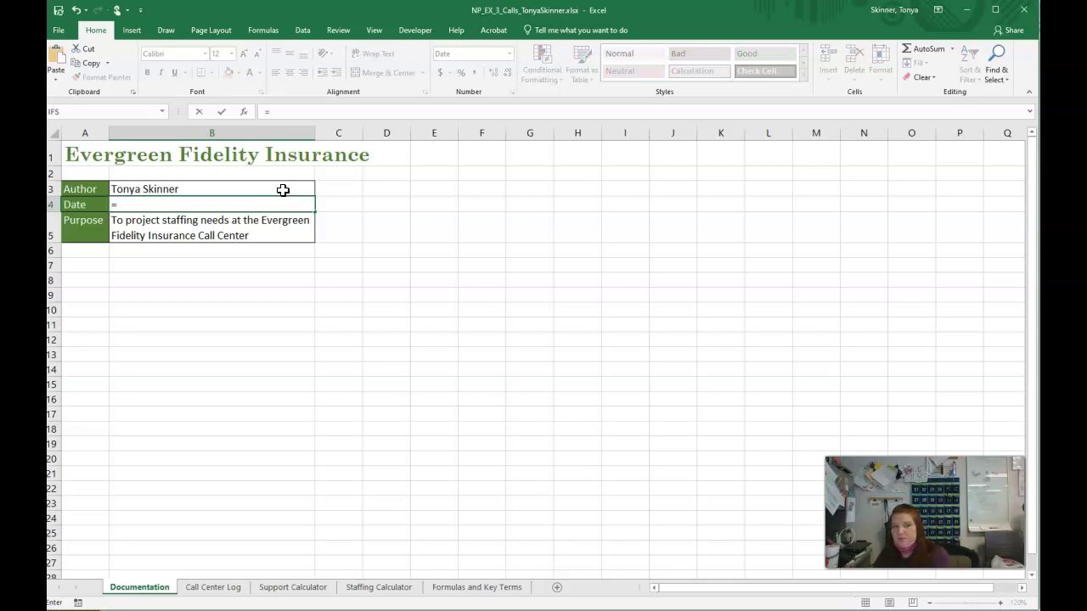
text(today())
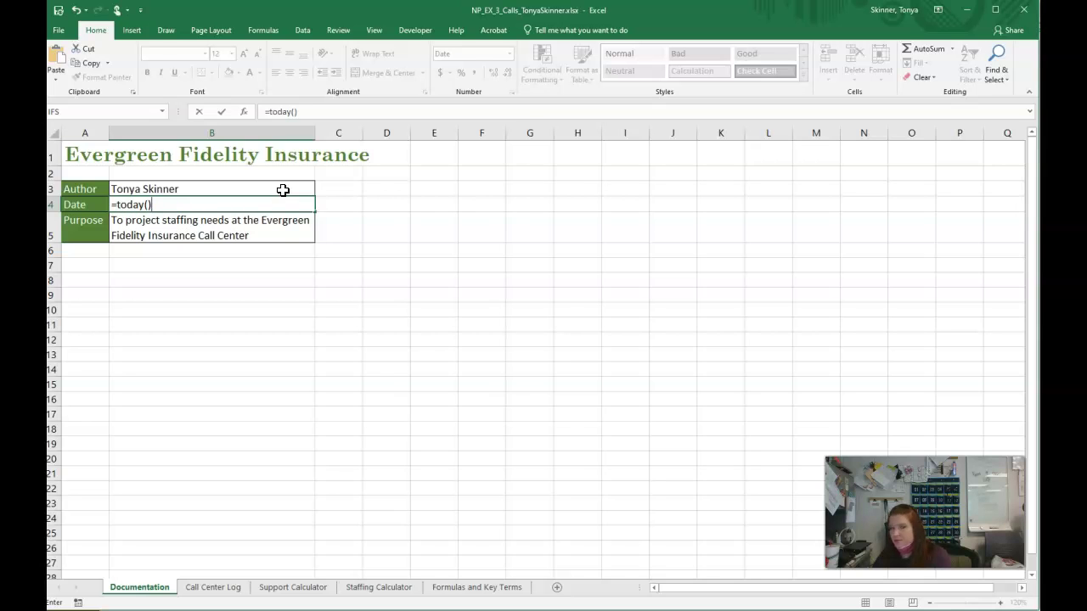
key(Return)
click(289, 204)
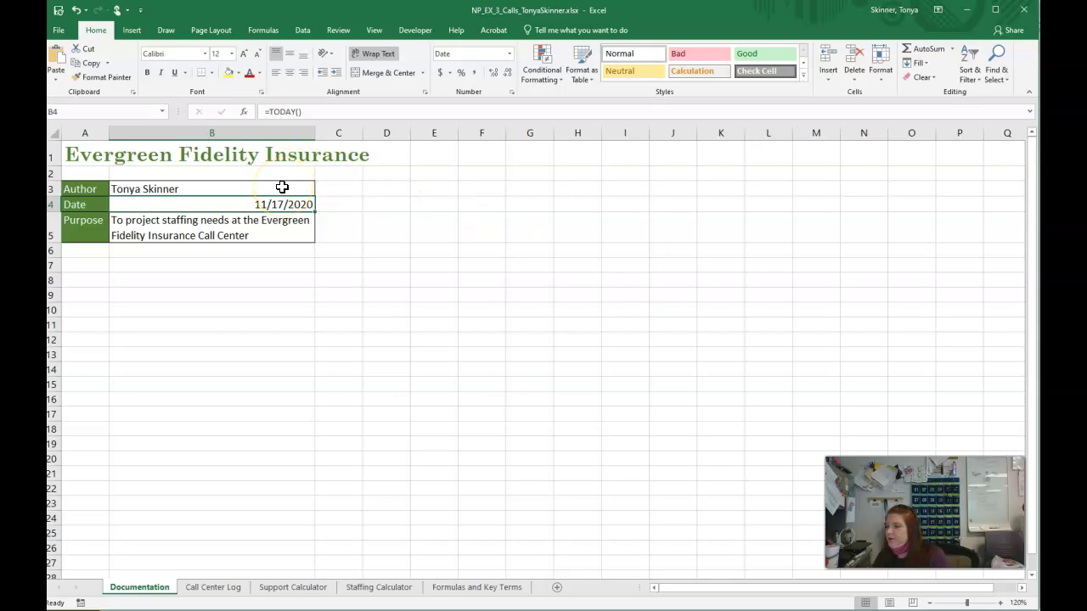
- On the Call Center Log sheet, calculate the first call's hold time in cell H5 with =G5-F5
click(213, 587)
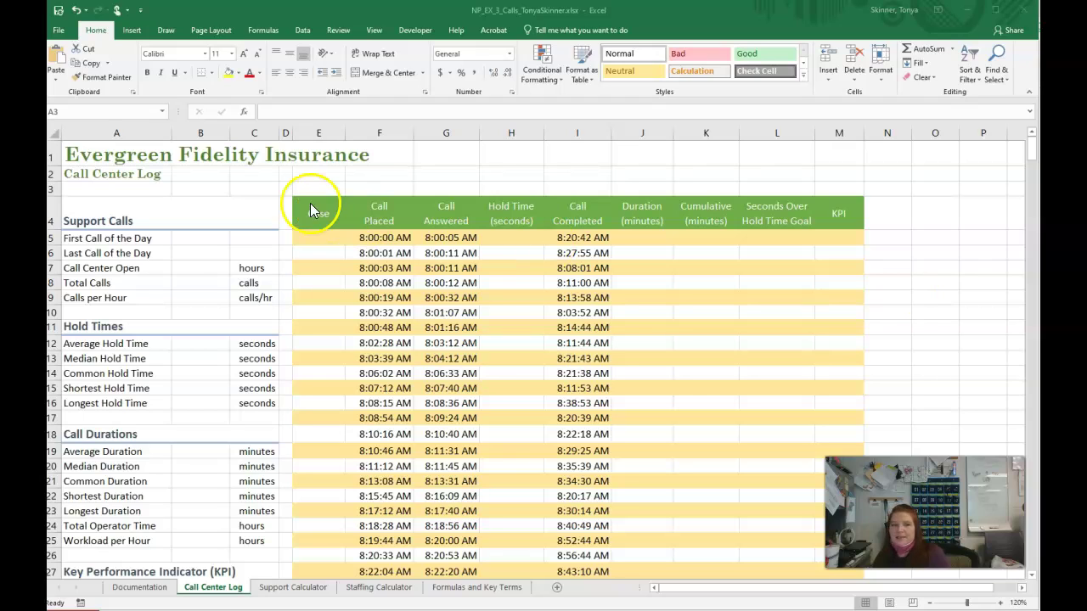
click(521, 241)
click(521, 240)
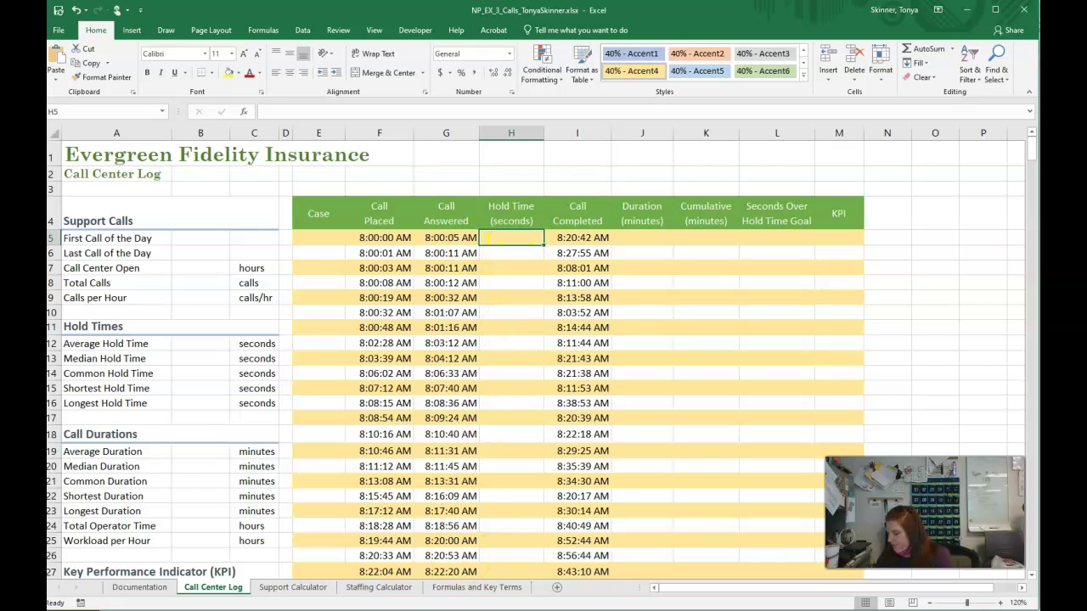
text(=)
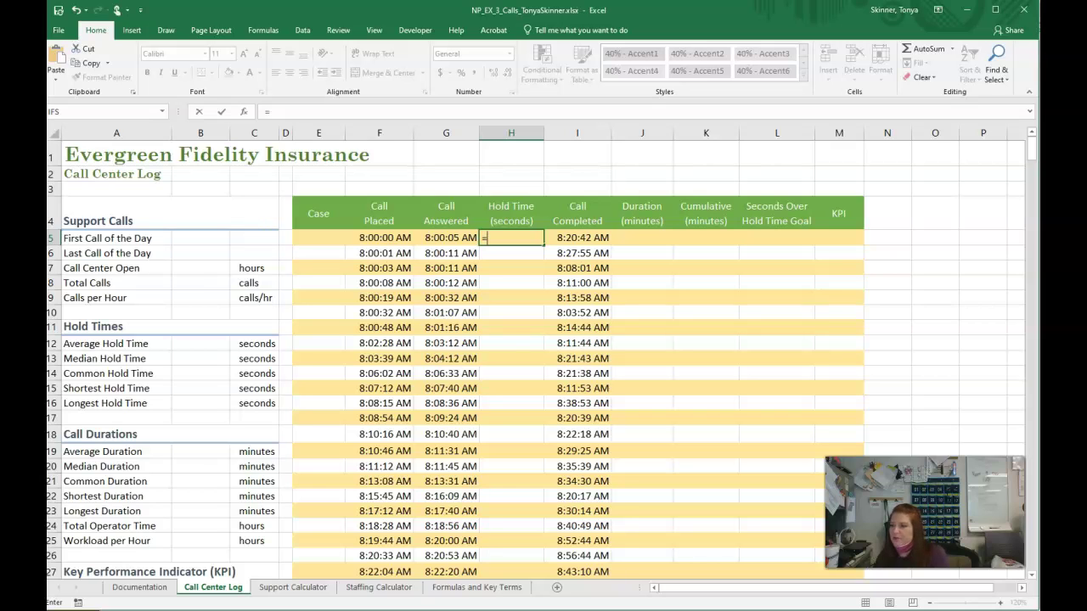
click(453, 238)
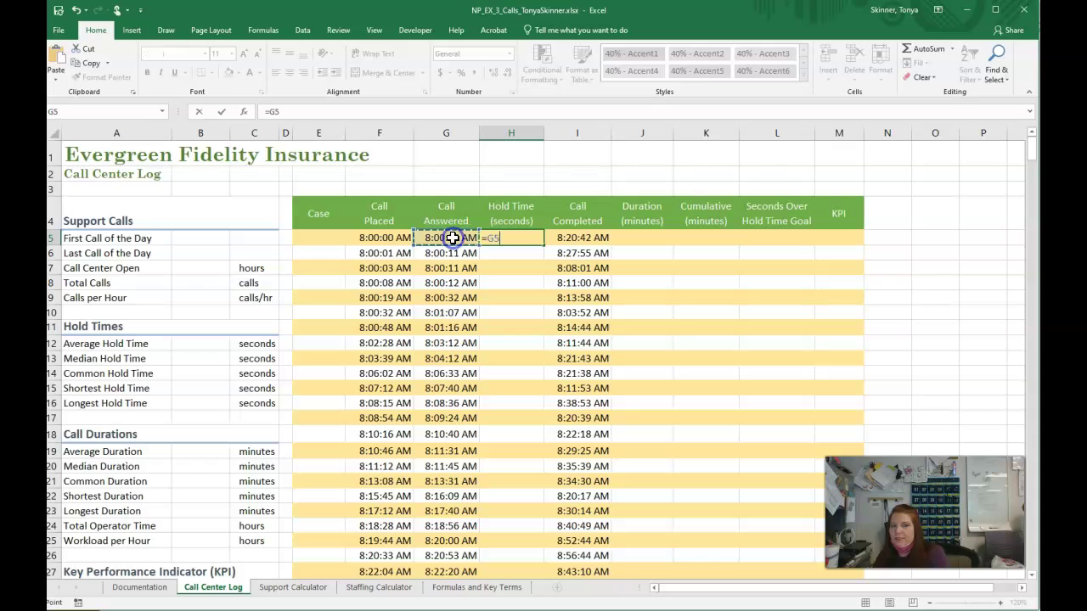
text(-)
click(387, 240)
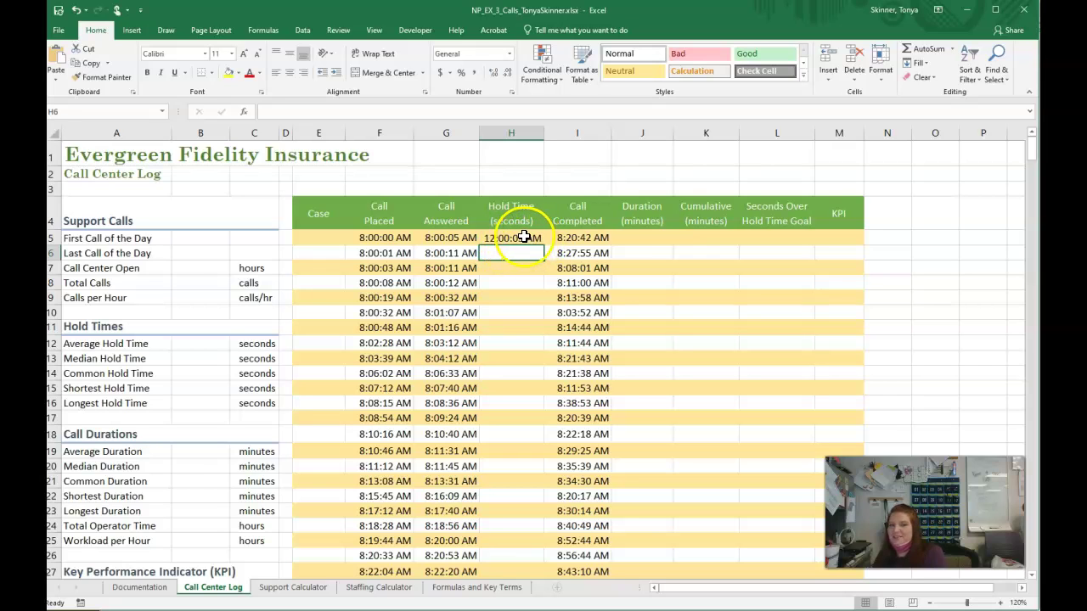
click(526, 237)
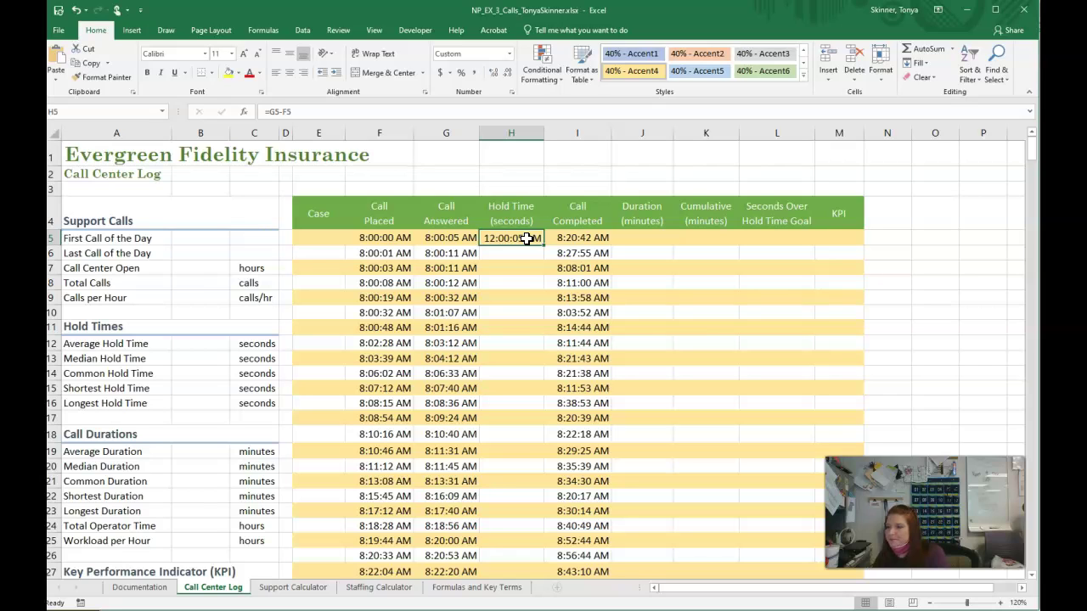
- Calculate the first call's duration in cell J5 with the formula =I5-G5
click(650, 237)
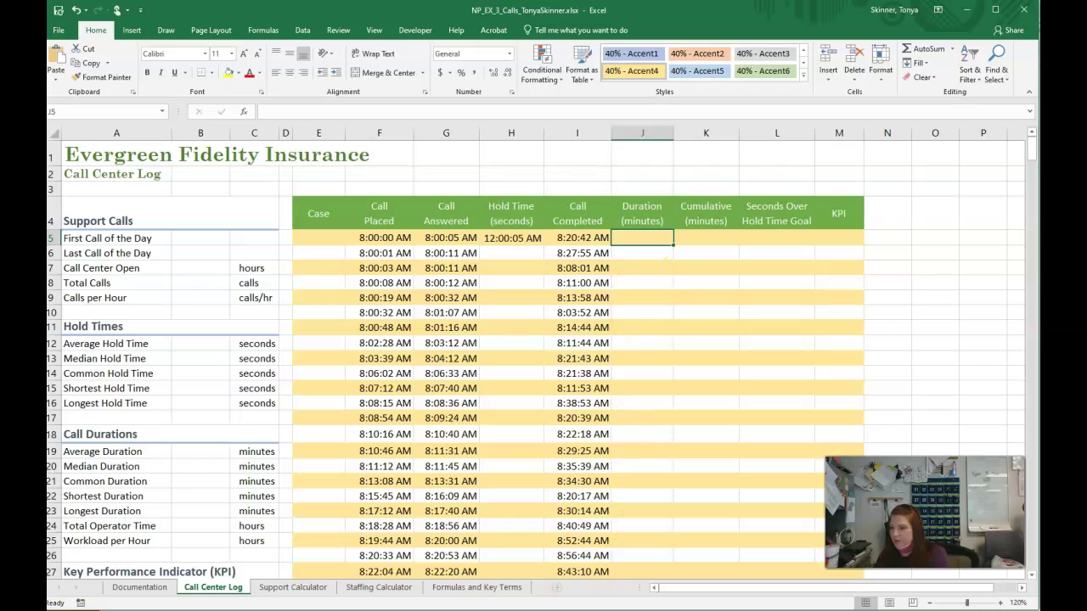
text(=)
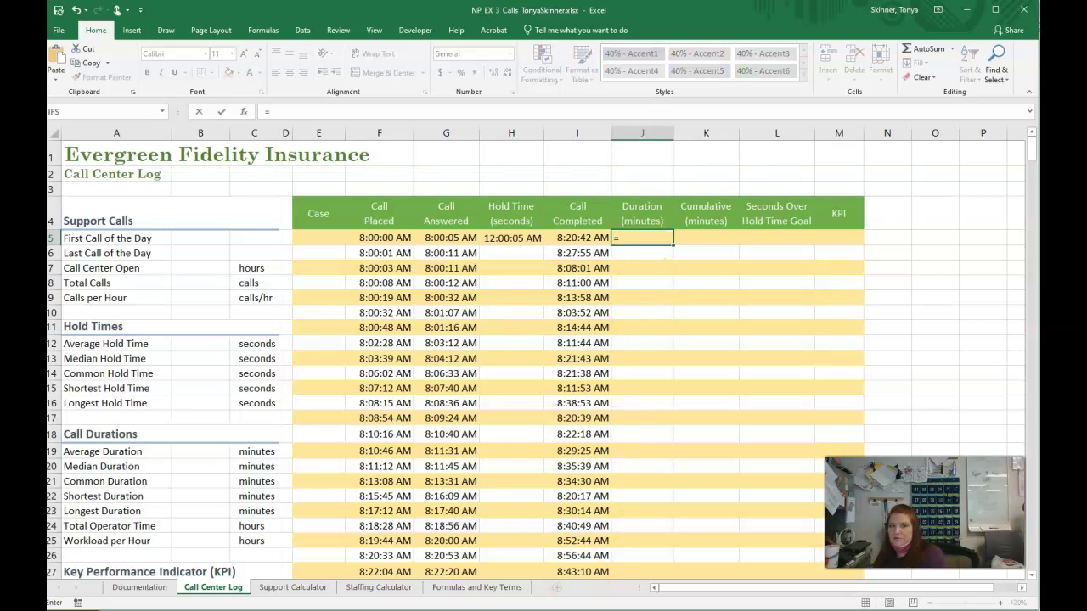
click(581, 238)
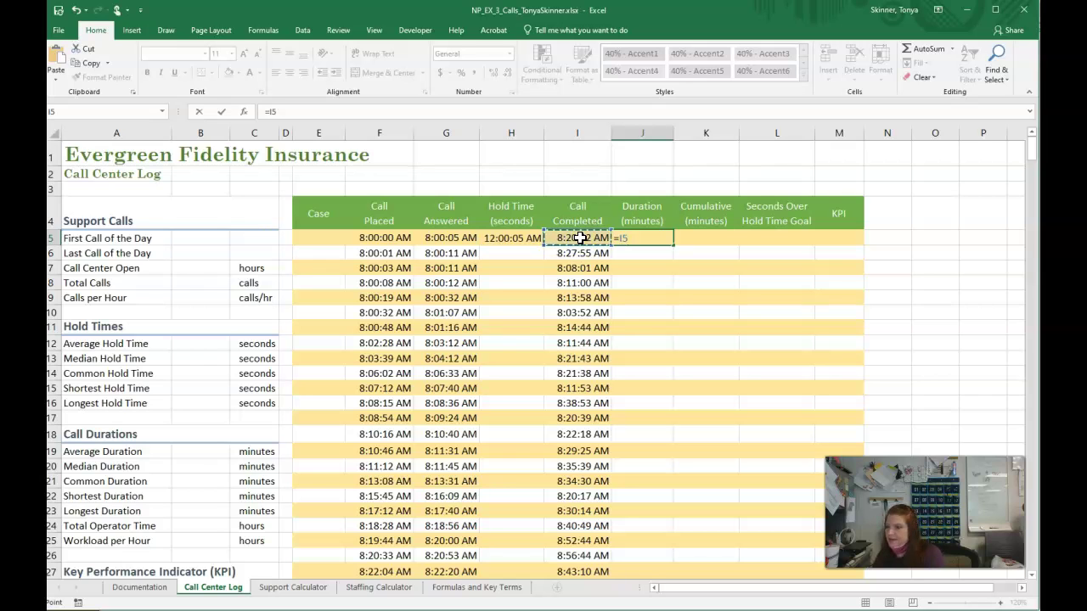
text(-)
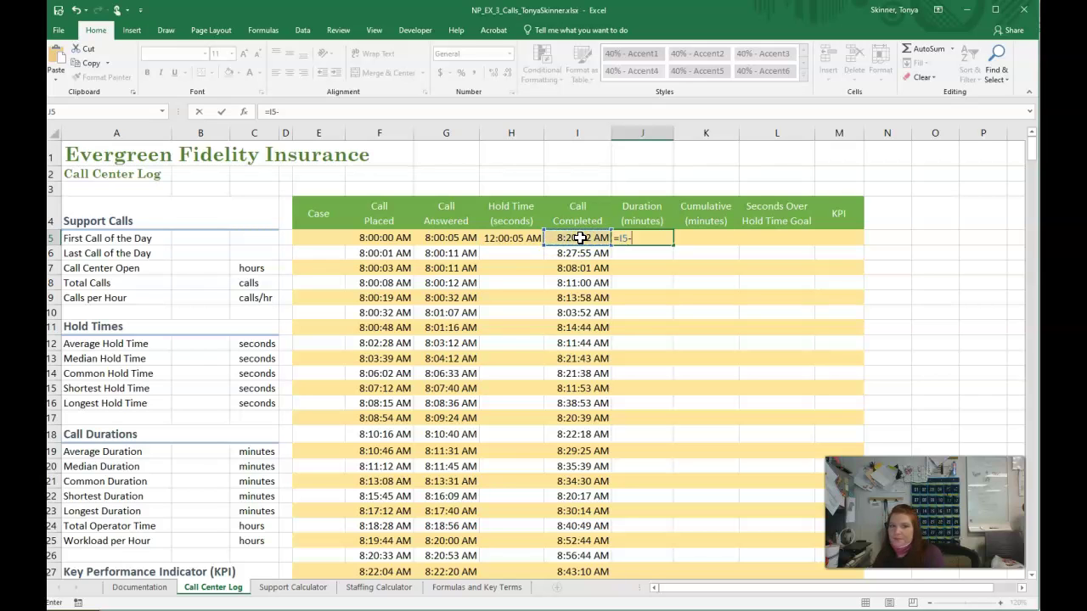
click(449, 238)
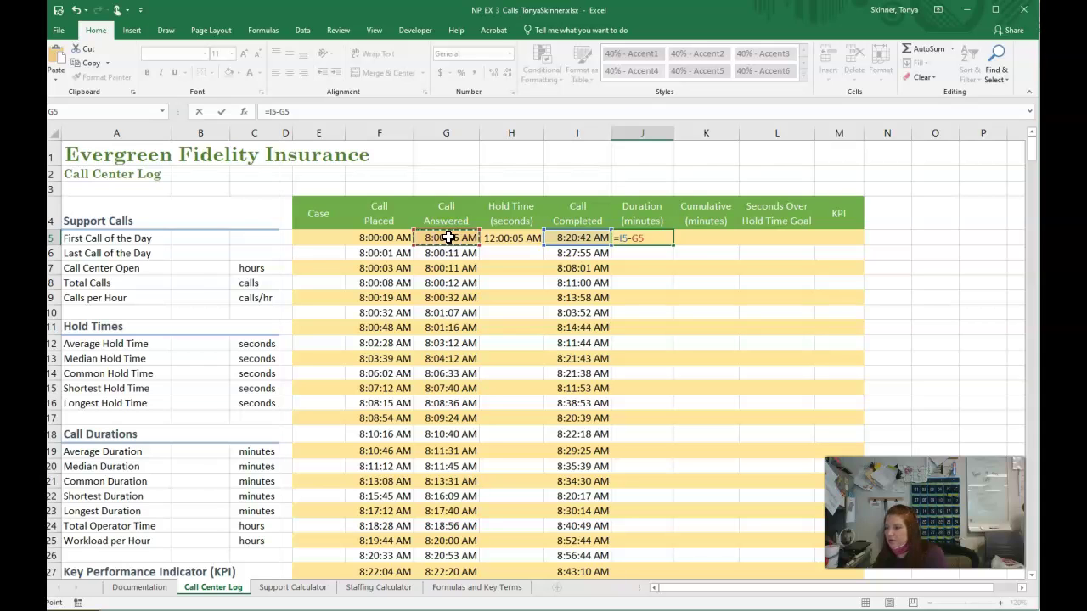
key(Return)
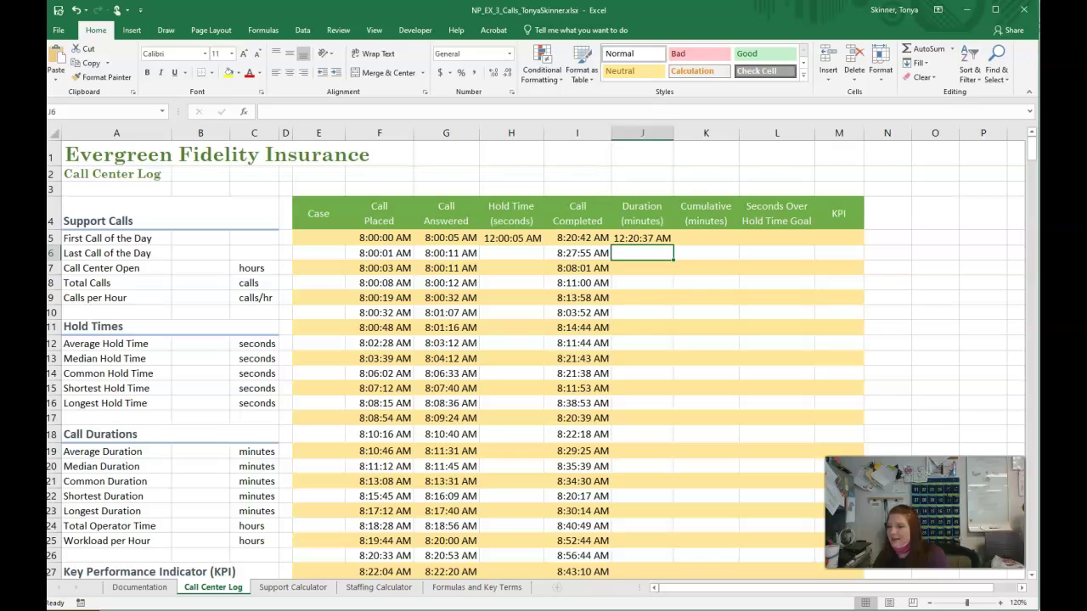
- Consult the time conversions on the Formulas and Key Terms sheet and convert the hold time in H5 to seconds with =(G5-F5)*24*60*60
click(514, 238)
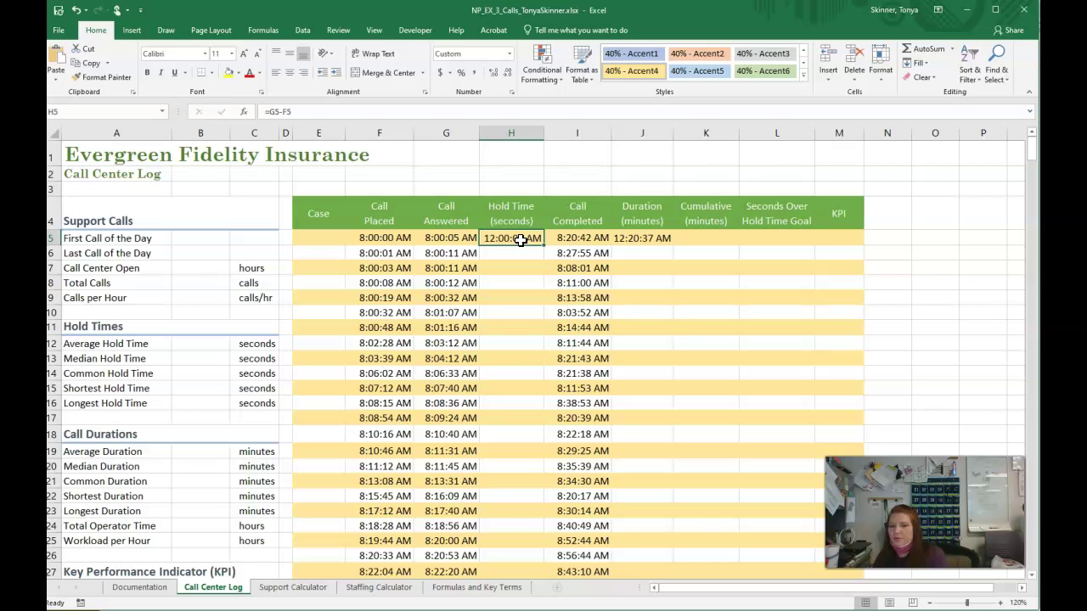
click(476, 588)
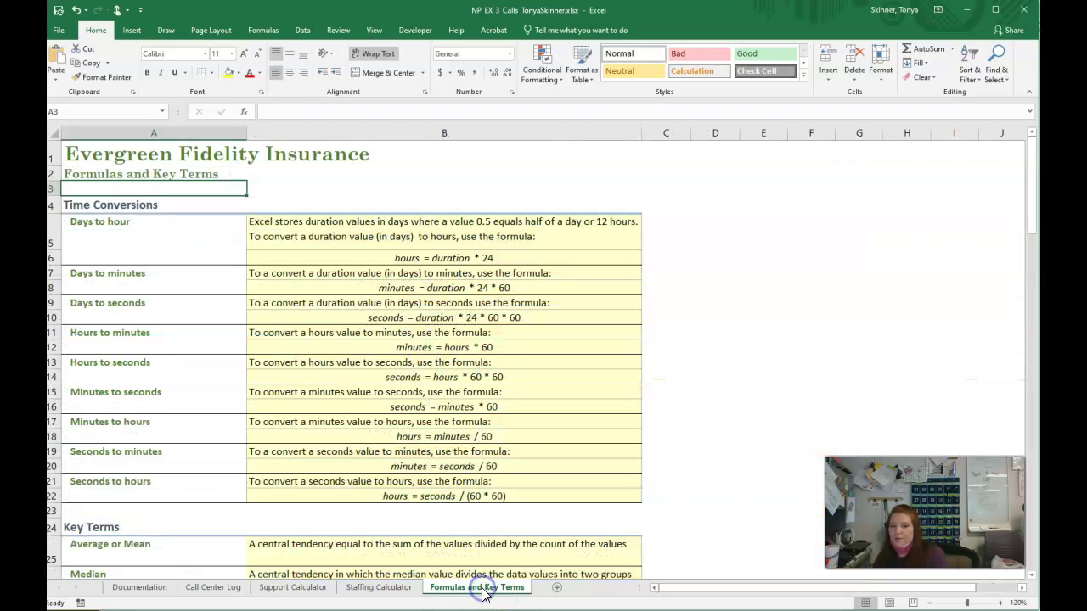
click(243, 587)
click(518, 246)
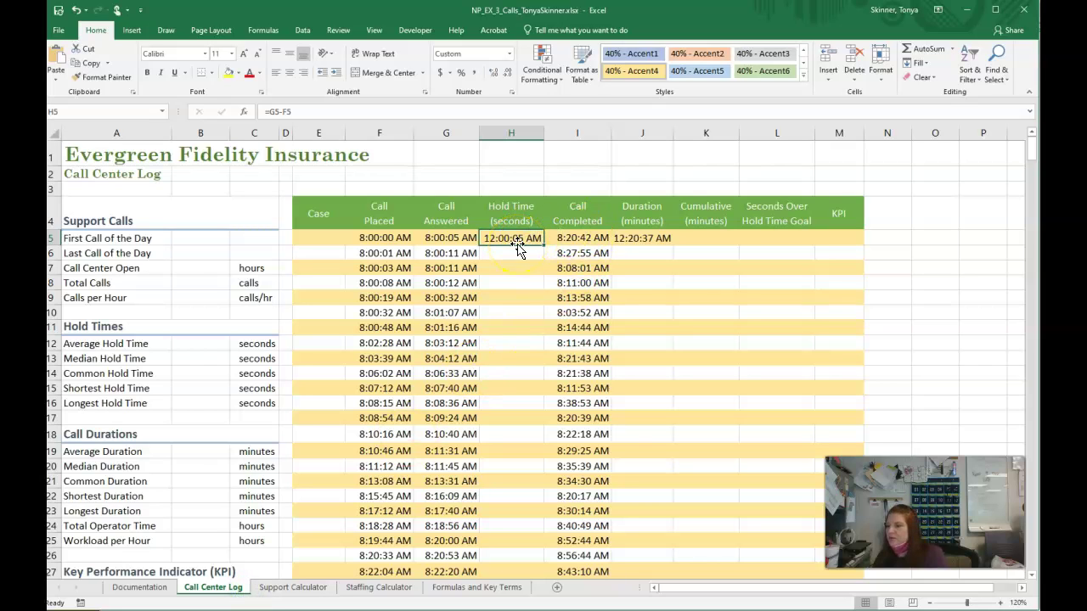
click(301, 108)
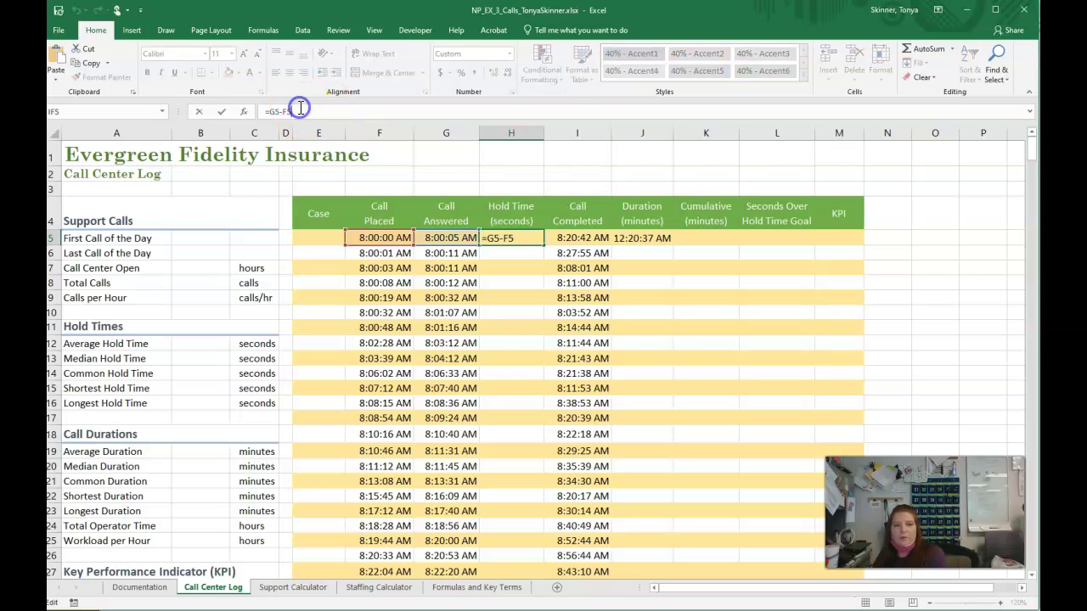
click(273, 112)
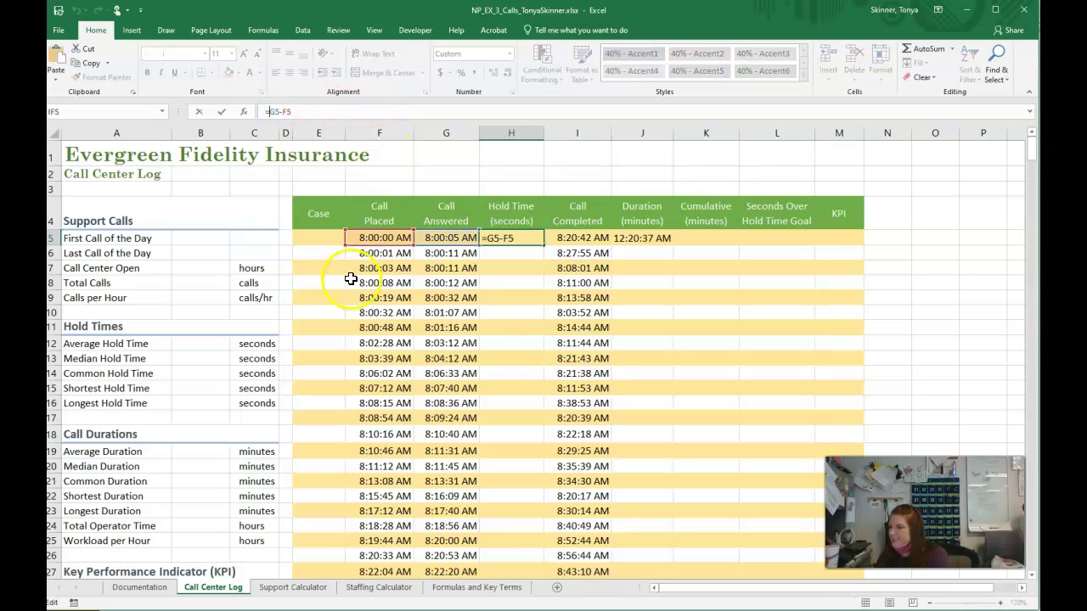
text(()
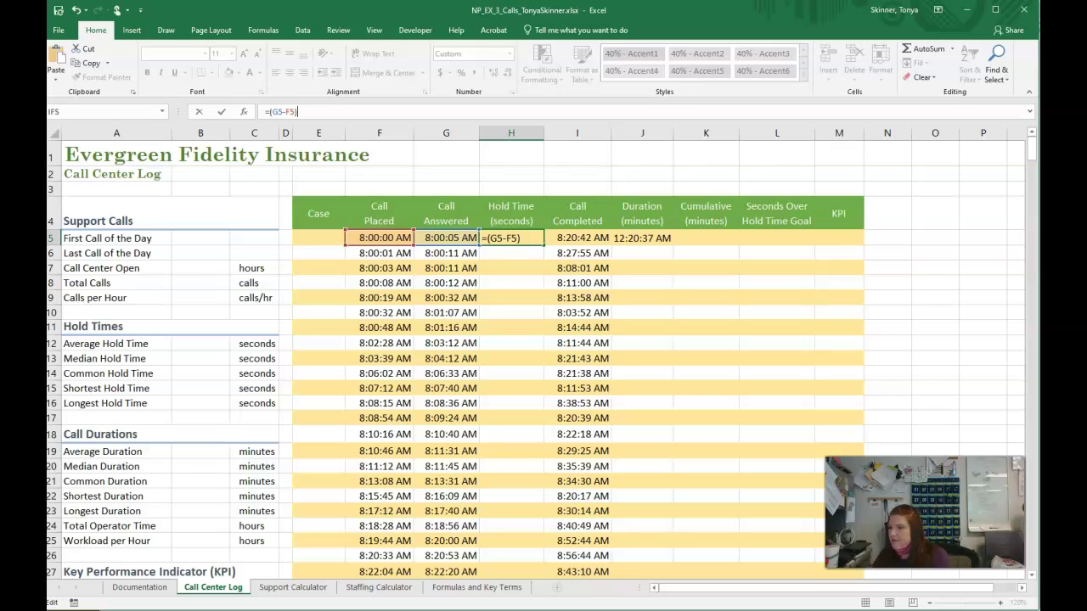
text(24)
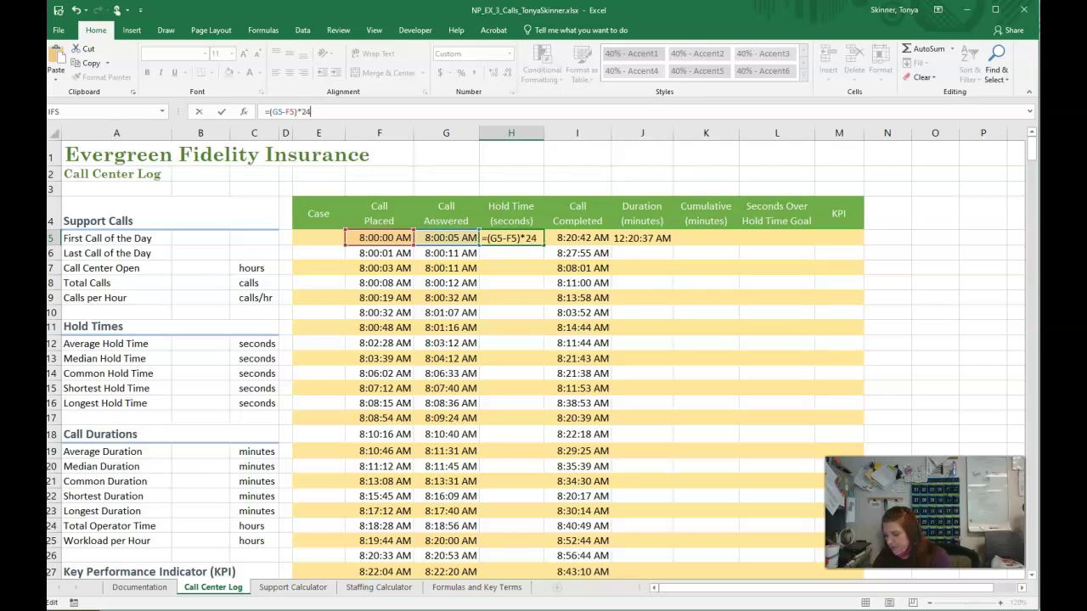
text(*60*60)
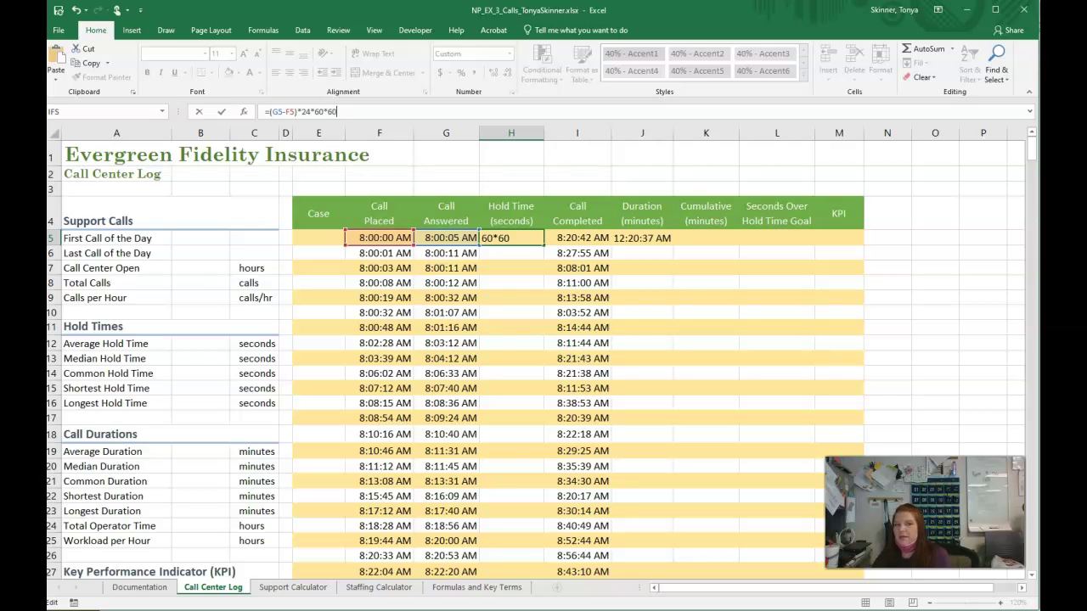
key(Return)
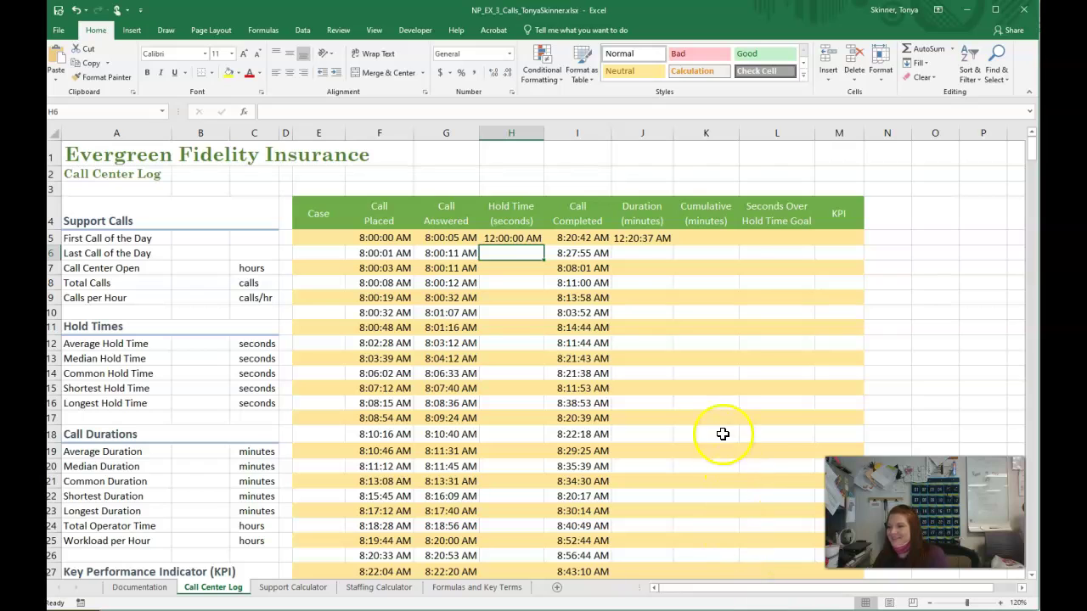
- Convert the first call's duration in cell J5 to minutes by changing its formula to =(I5-G5)*24*60
click(533, 238)
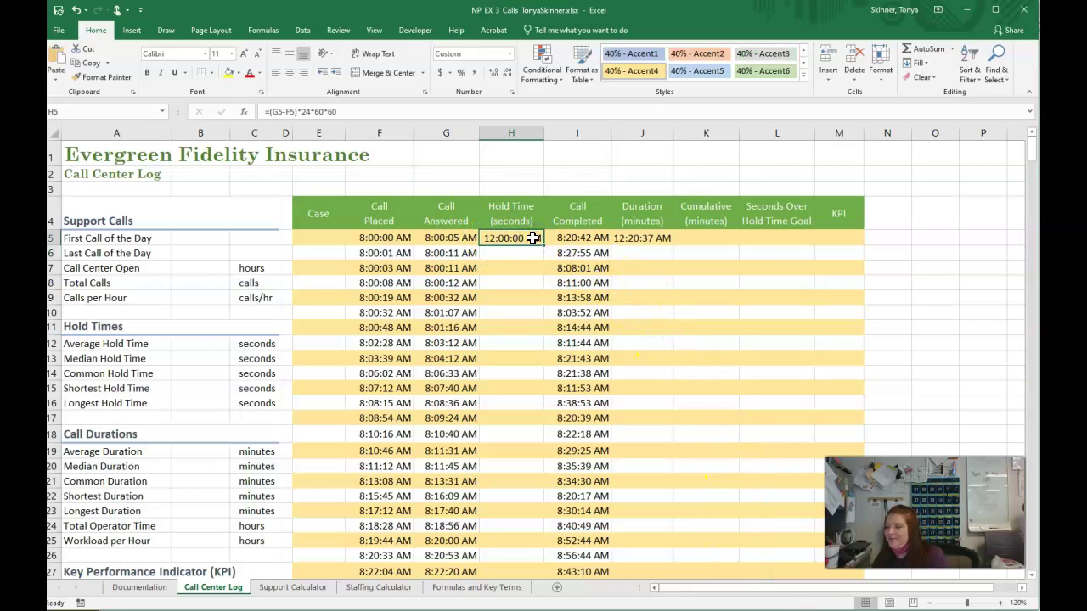
click(655, 238)
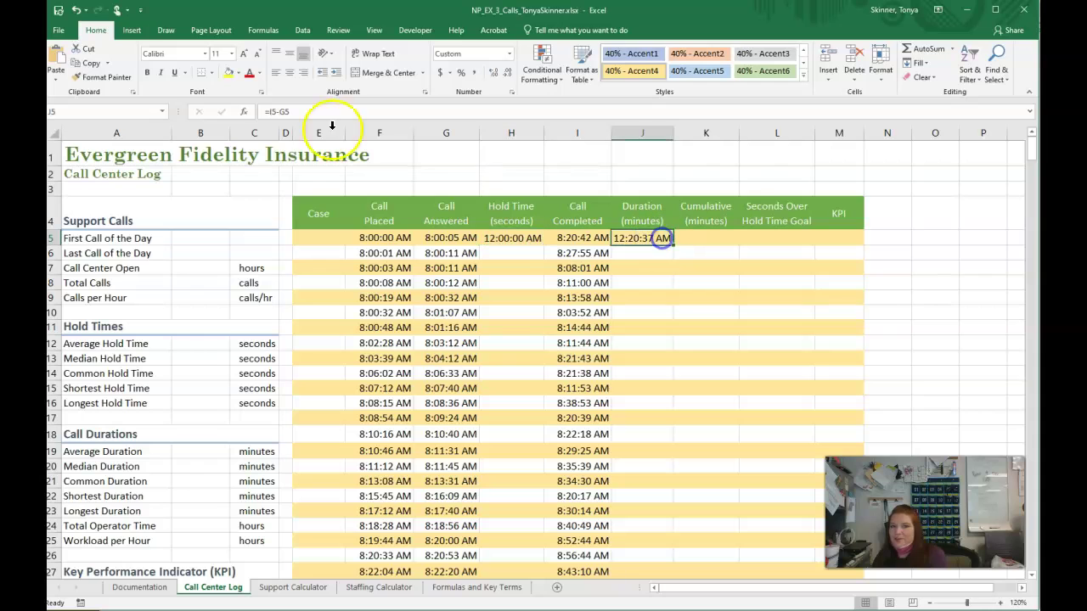
click(285, 112)
key(Home)
key(Right)
text(()
key(End)
text())
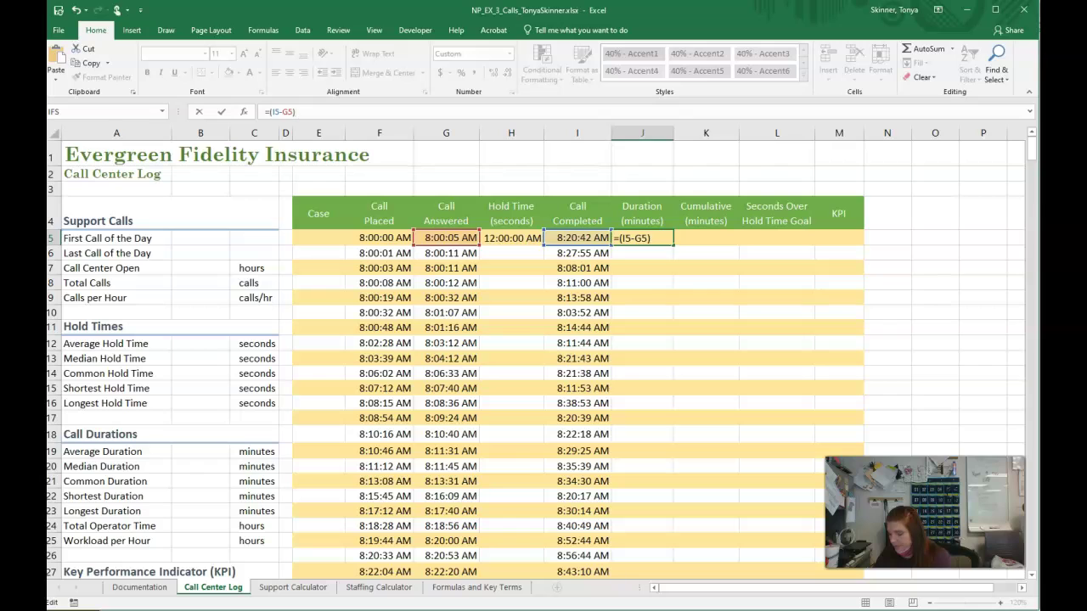
text(*24)
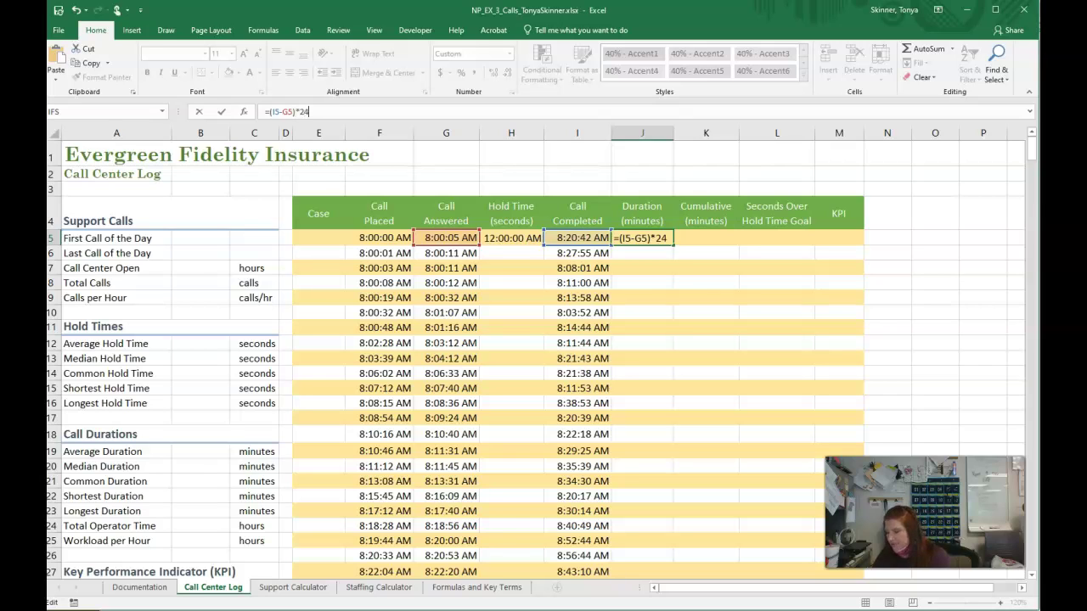
text(*60)
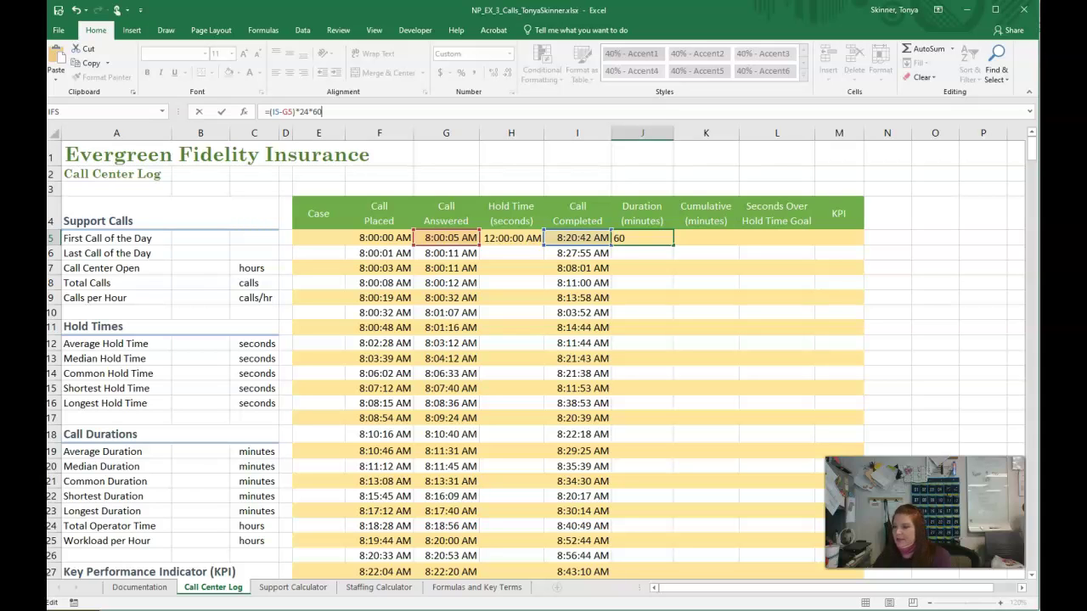
key(Return)
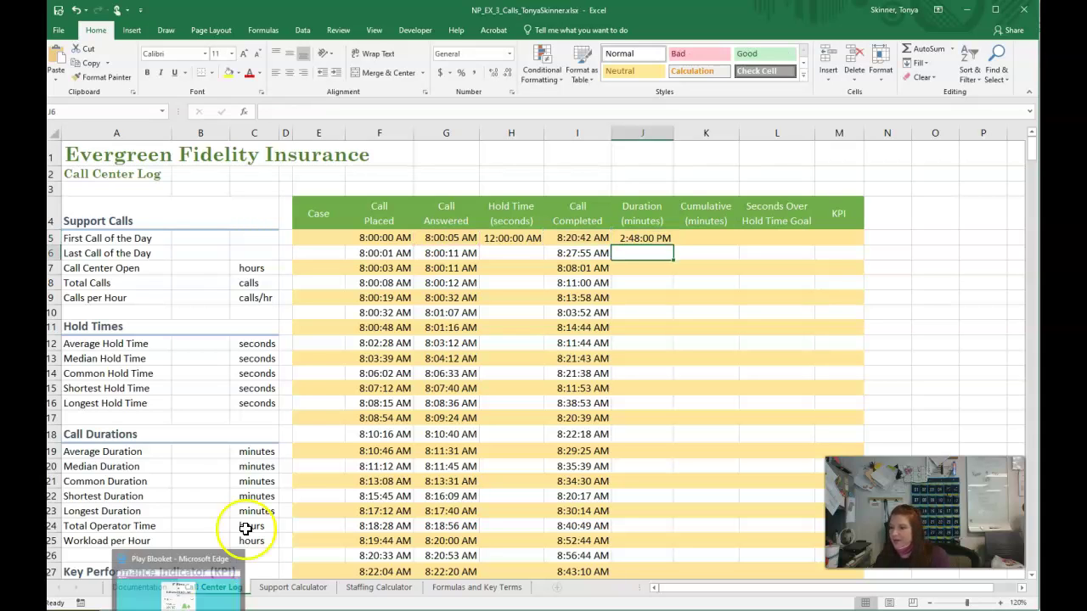
- Apply the General number format to the first call's hold time and duration in cells H5 and J5
click(502, 238)
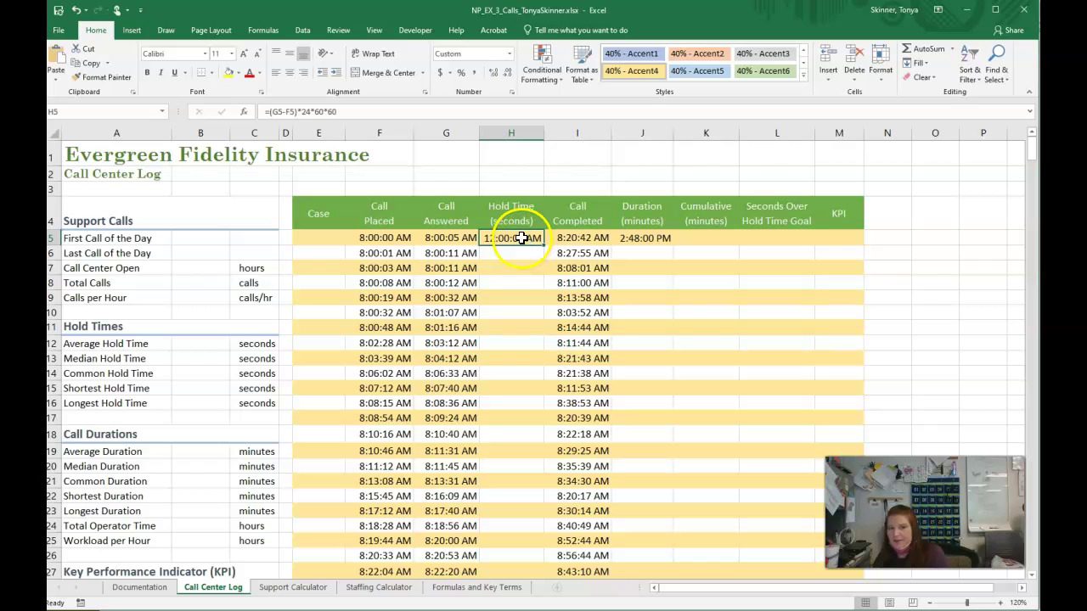
ctrl+click(643, 240)
click(511, 53)
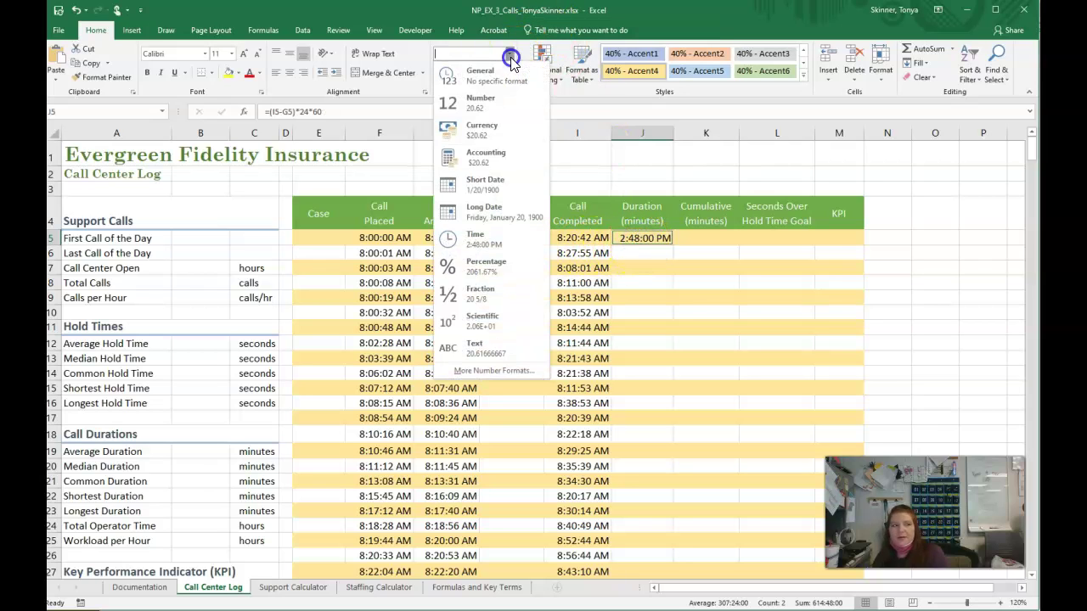
click(499, 74)
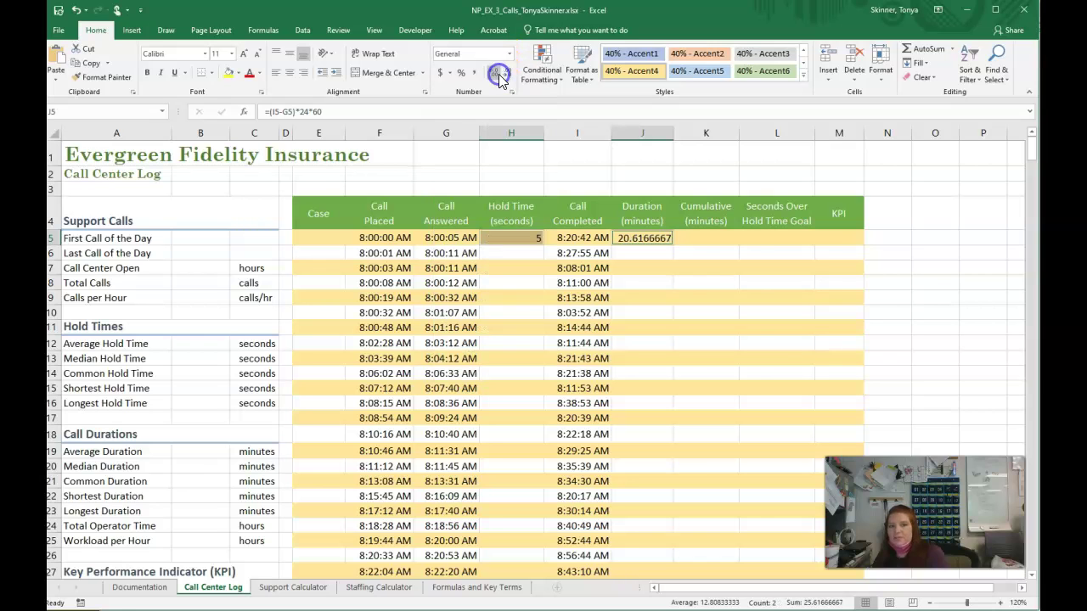
click(652, 237)
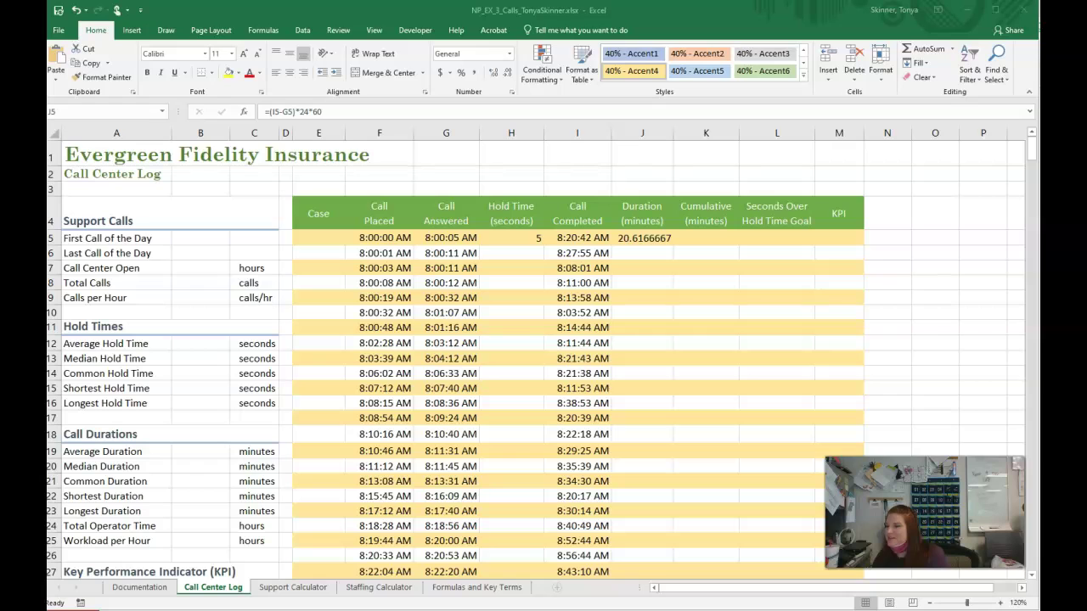
- Fill the hold time formula from H5 down to the last call in row 515, without formatting
click(534, 240)
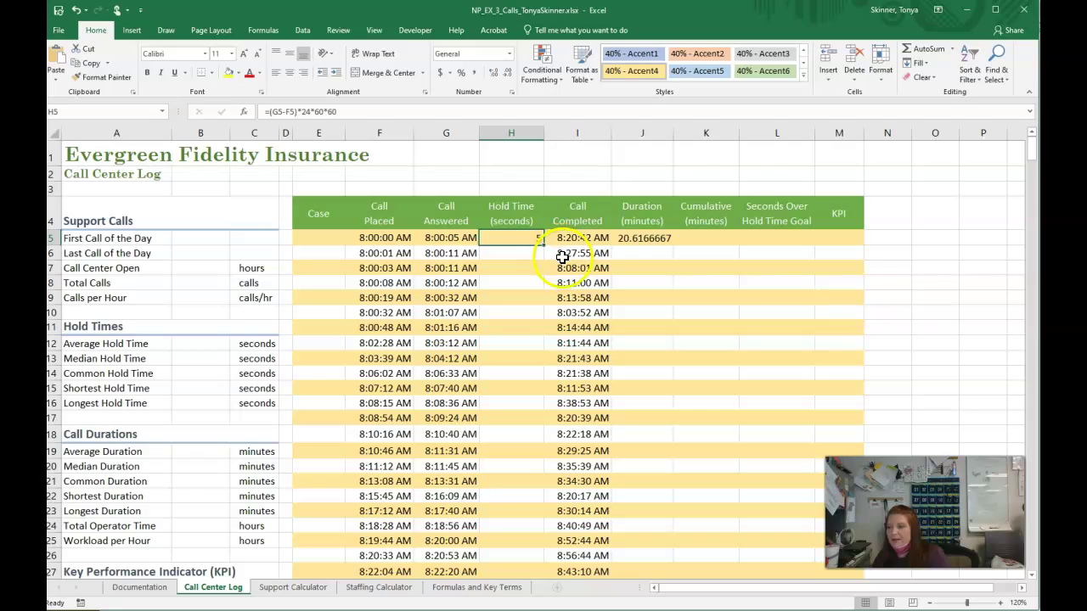
drag(545, 247, 517, 497)
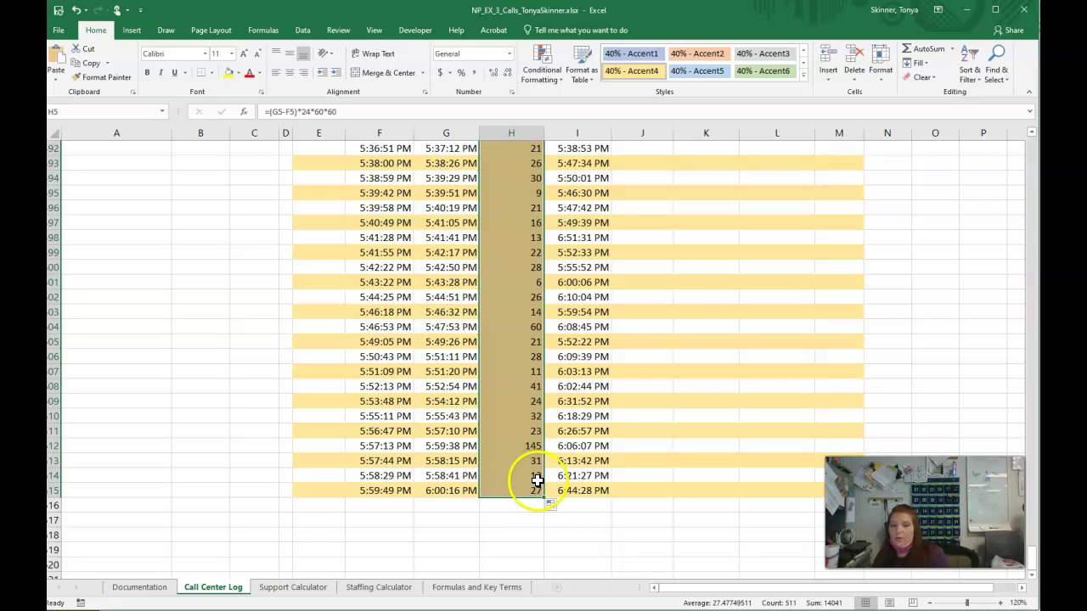
click(561, 507)
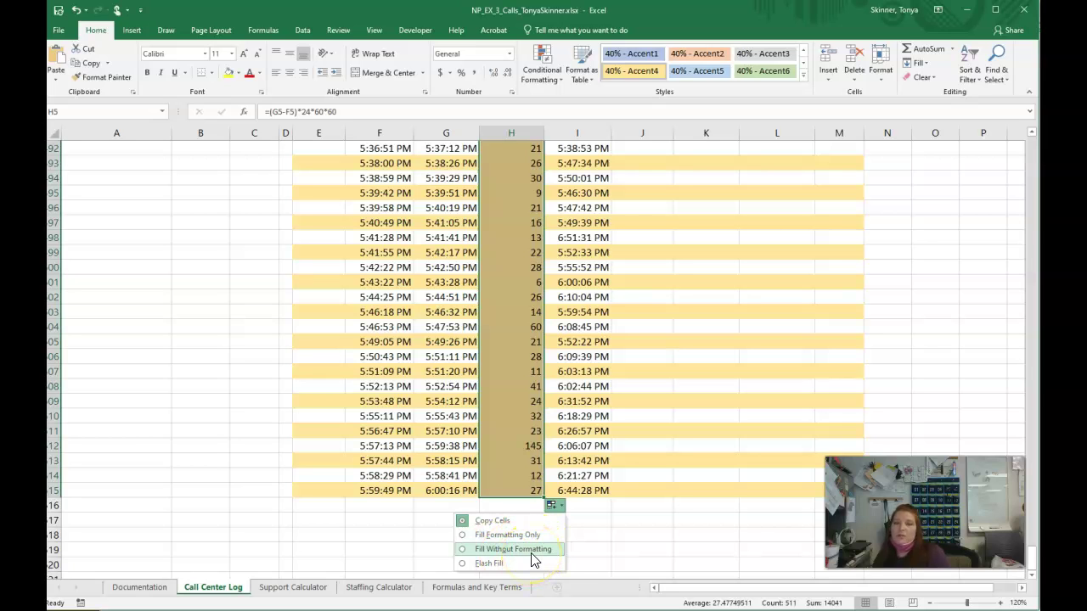
click(532, 552)
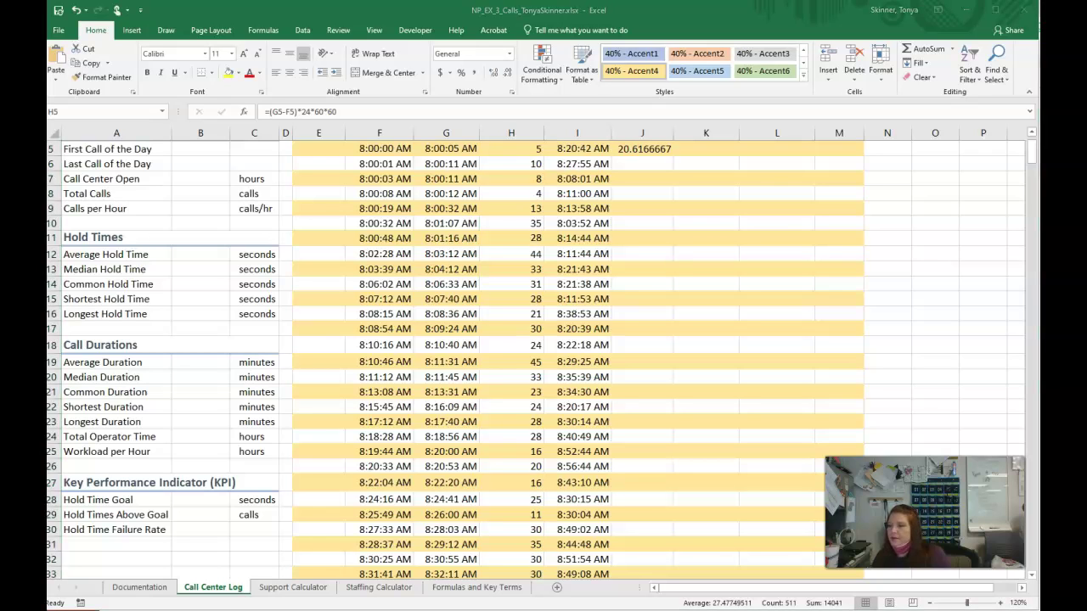
- Fill the duration formula from J5 down to the last call in row 515, without formatting
click(649, 153)
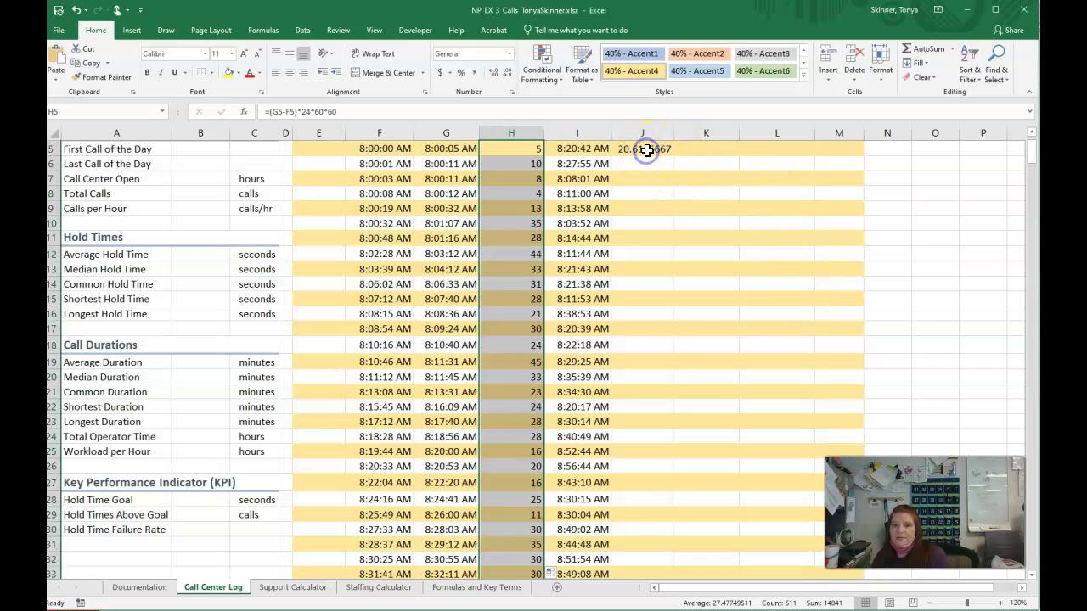
drag(676, 157, 653, 506)
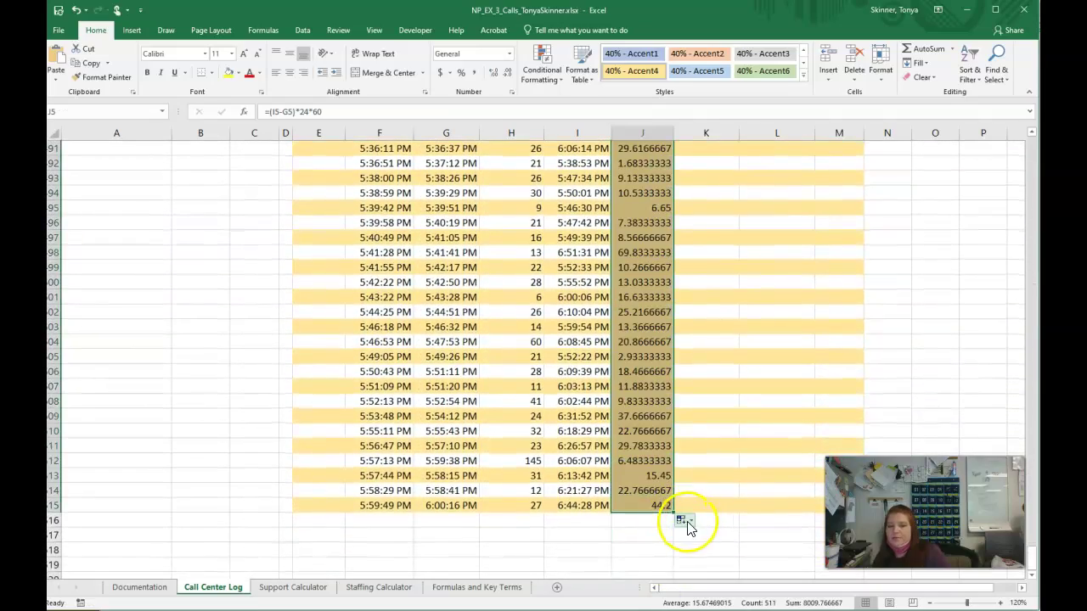
click(687, 521)
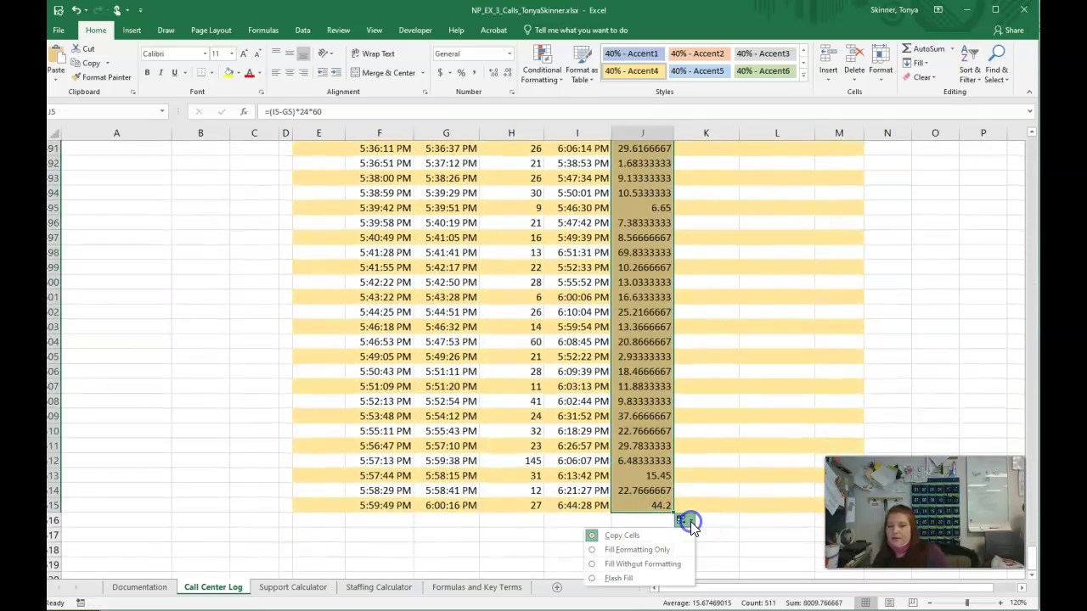
click(655, 566)
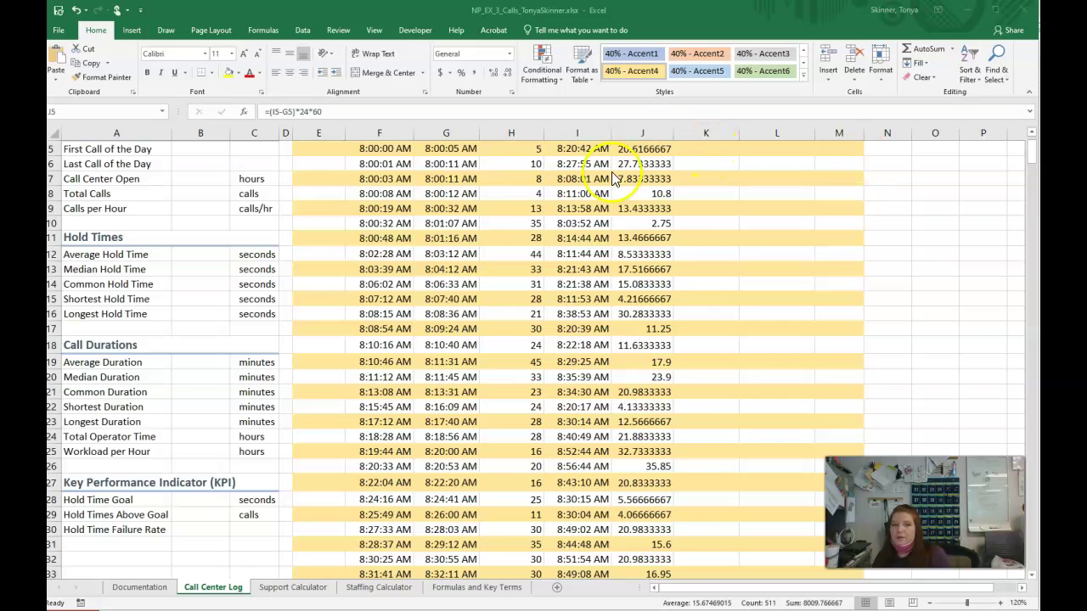
- Enter Case50127 as the first call's case number in cell E5
scroll(561, 212, up, 2)
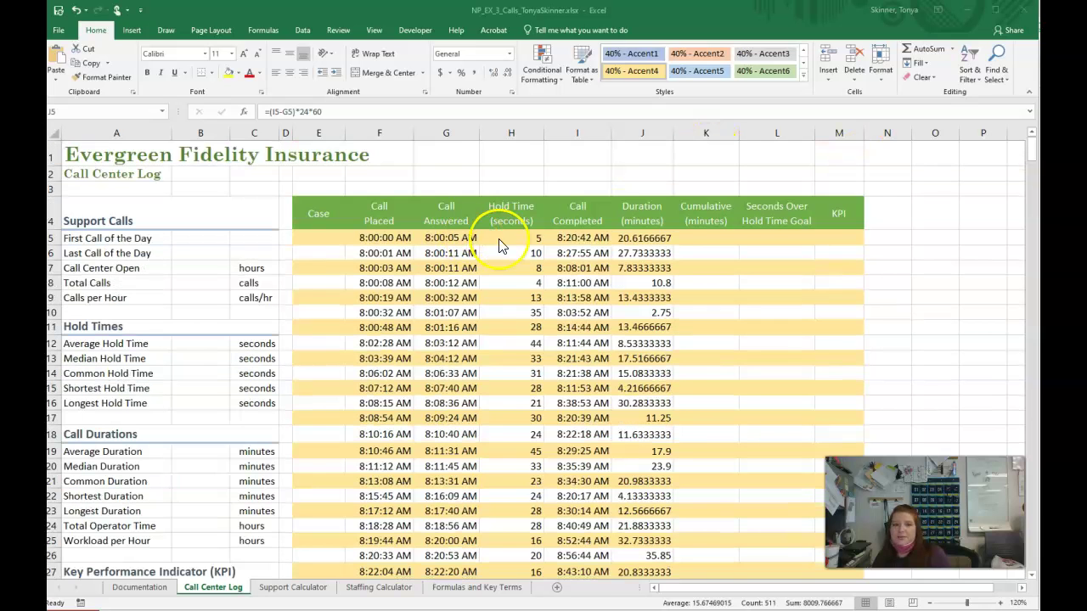
click(327, 238)
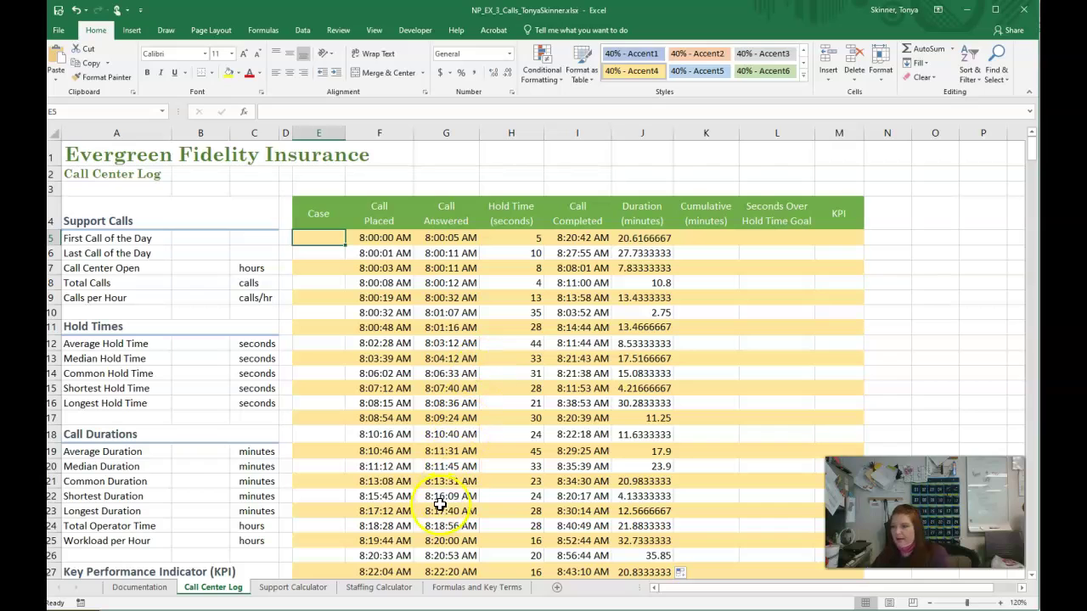
text(Case)
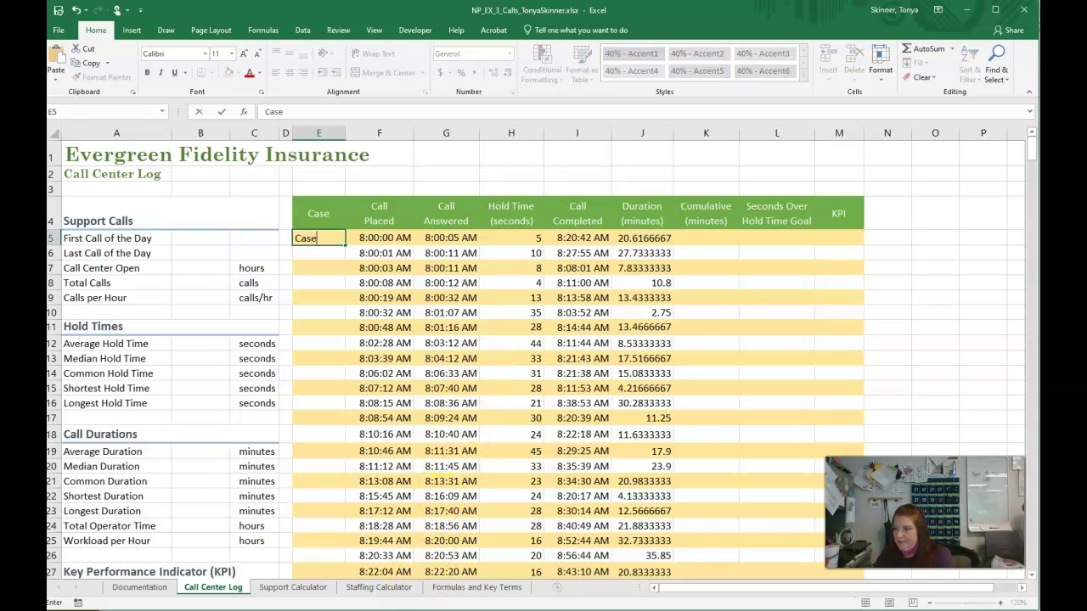
text(50127)
key(Return)
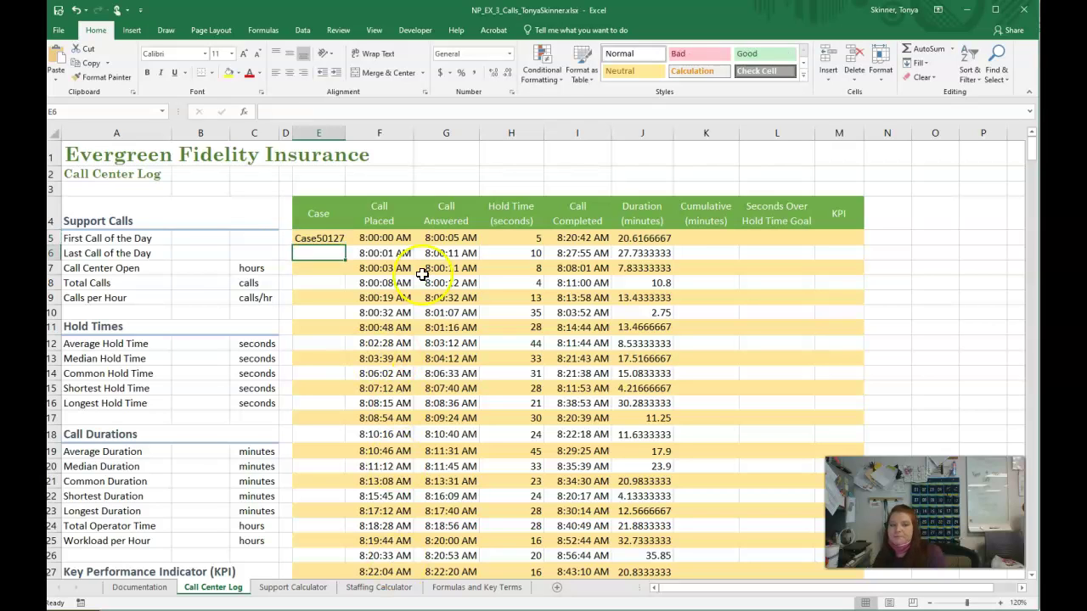
- Fill the case number series from E5 down to the last call in row 515, without formatting
click(334, 240)
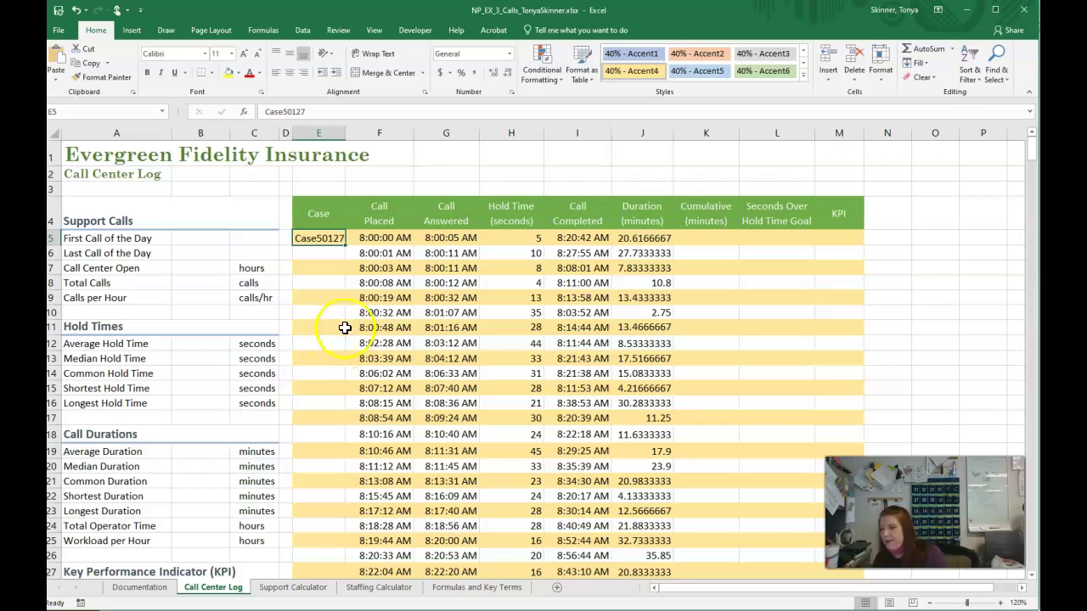
click(327, 252)
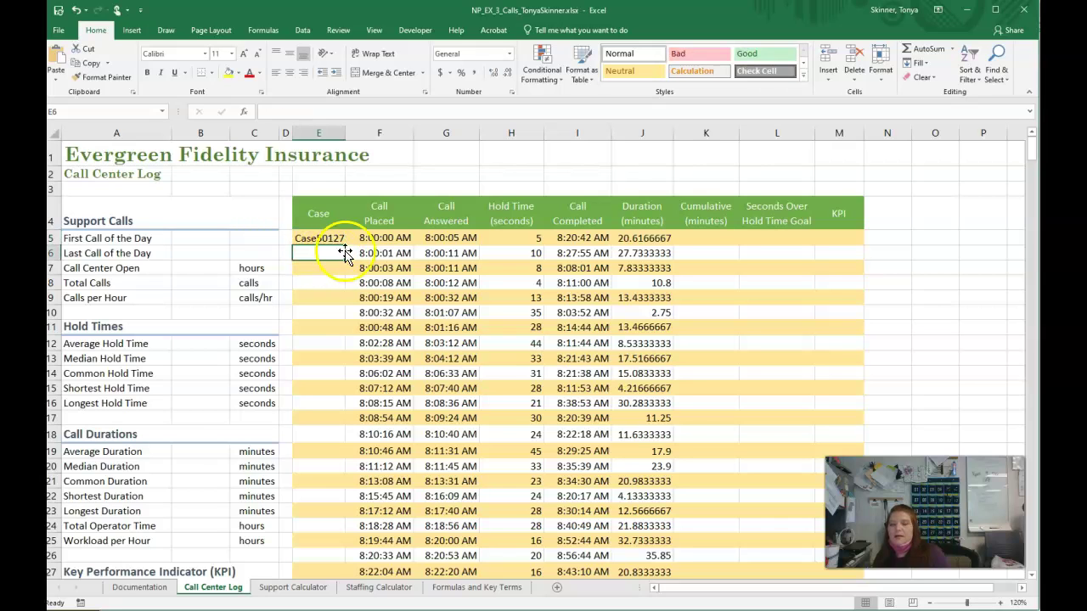
drag(332, 238, 342, 250)
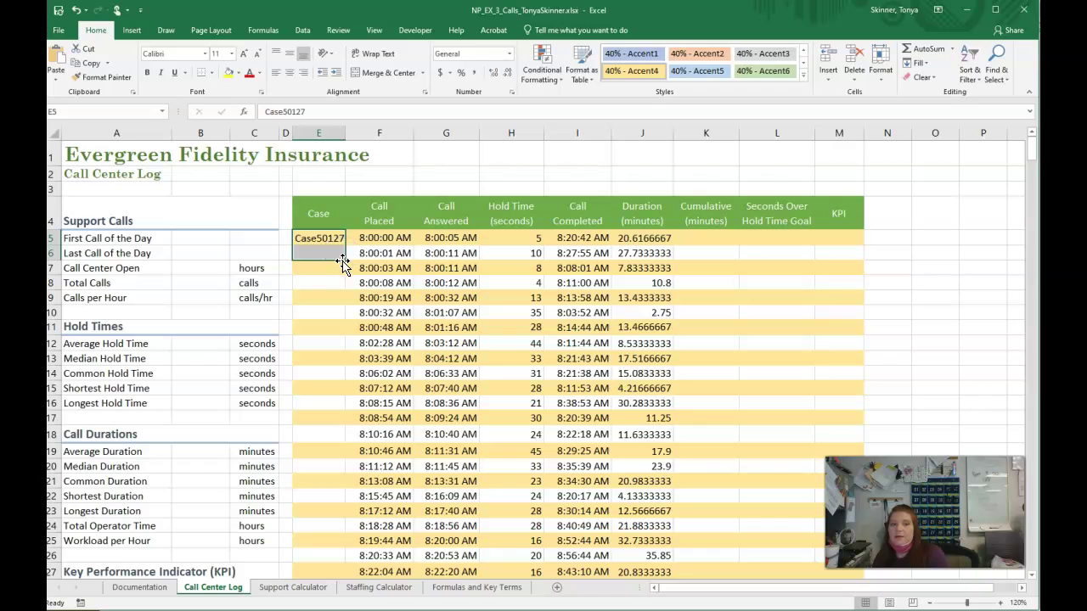
click(326, 282)
click(325, 237)
drag(347, 245, 340, 555)
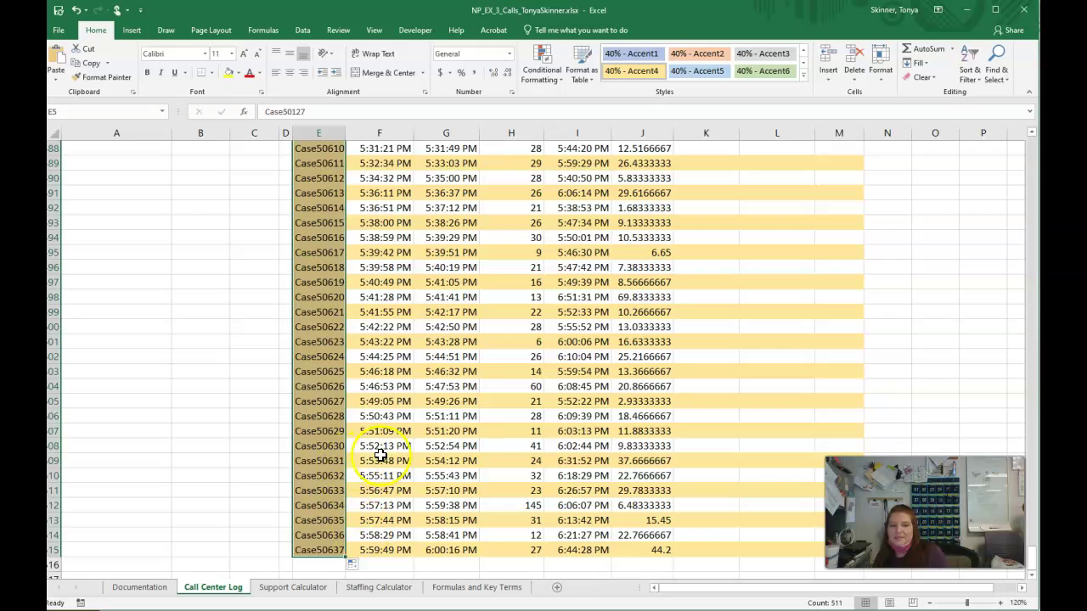
click(328, 551)
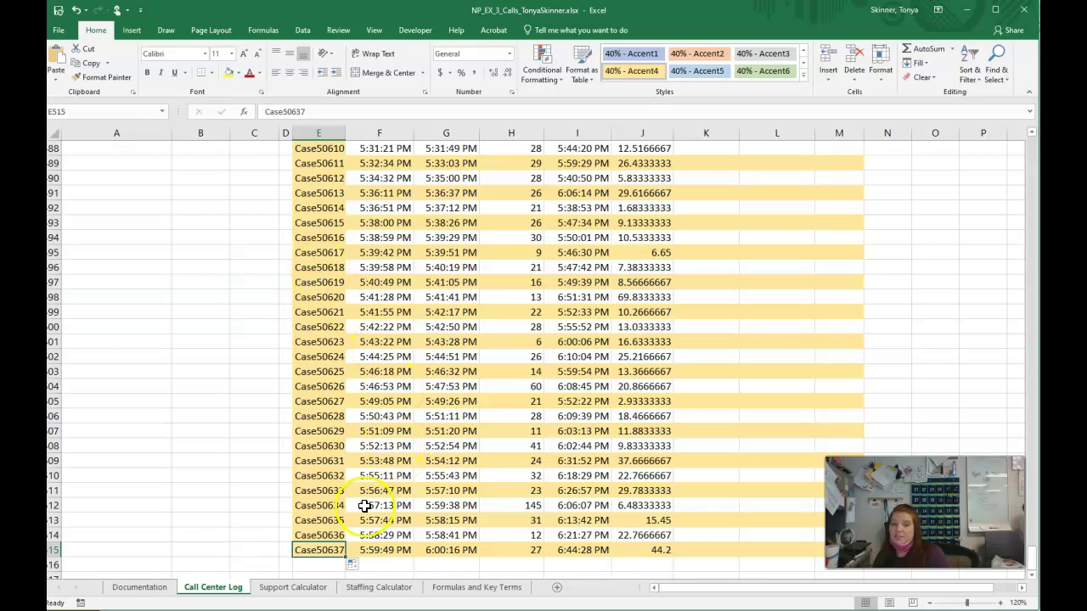
click(353, 565)
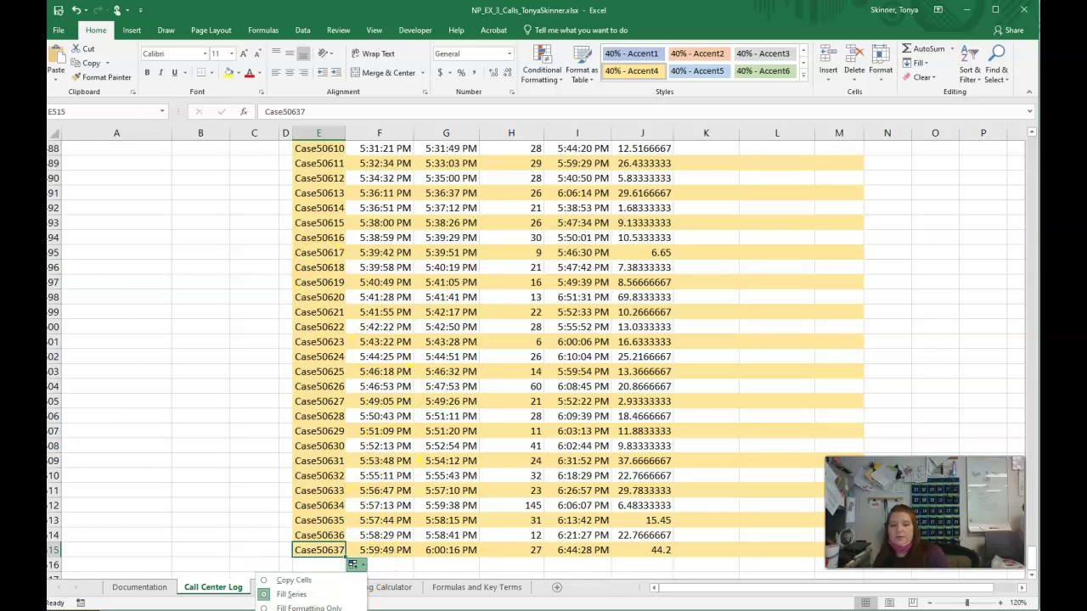
key(ctrl+z)
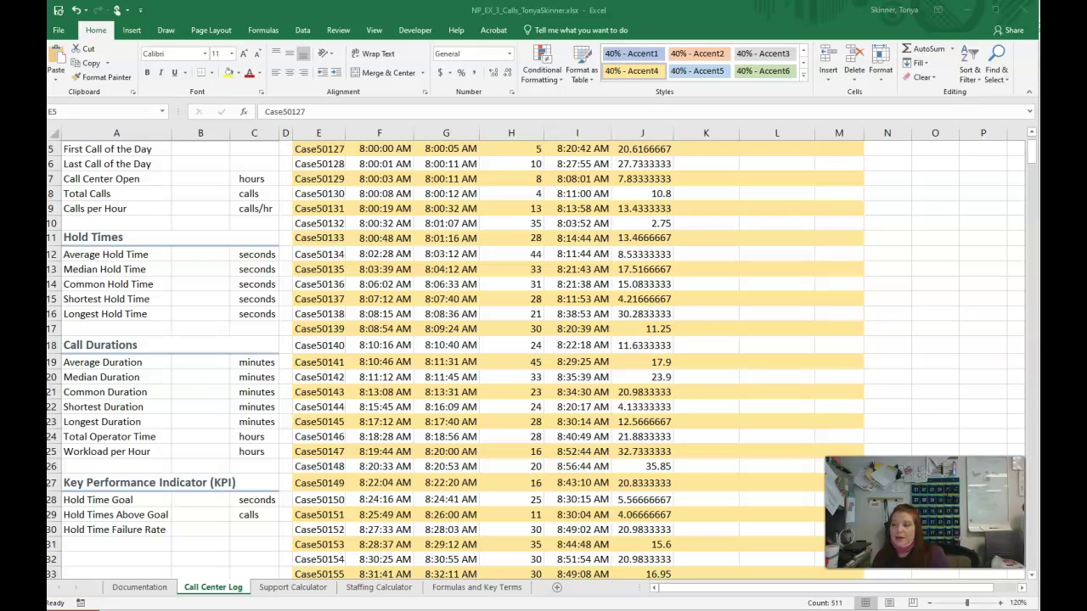
scroll(682, 195, up, 2)
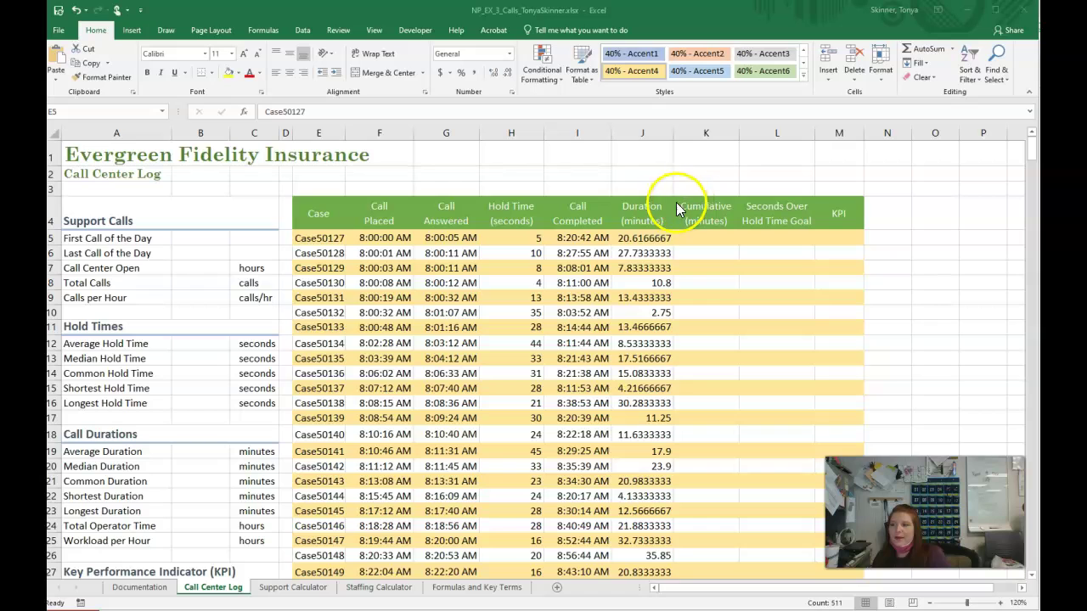
click(634, 236)
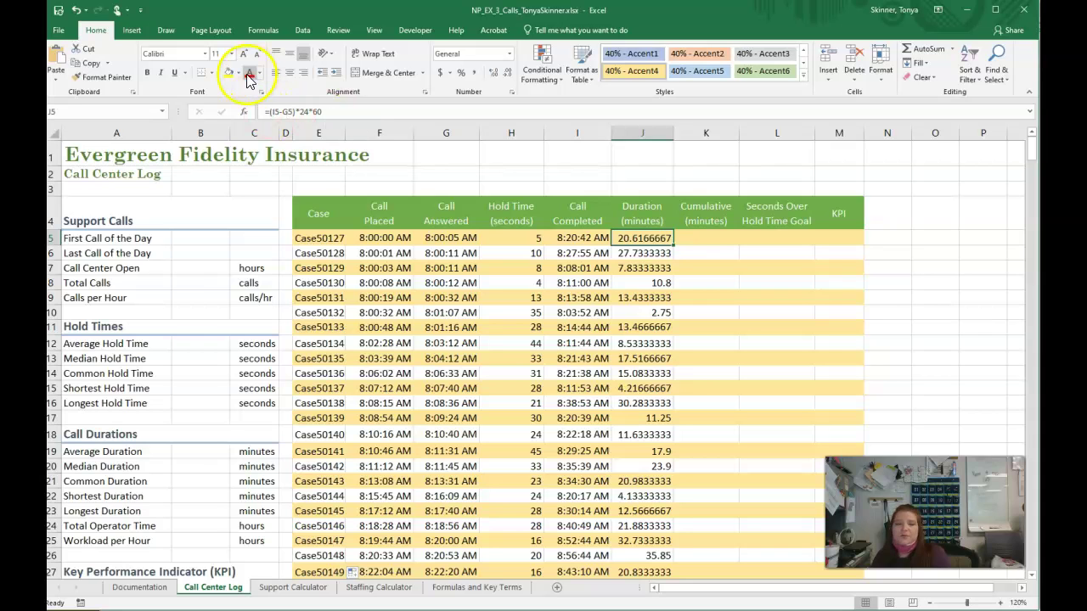
click(255, 32)
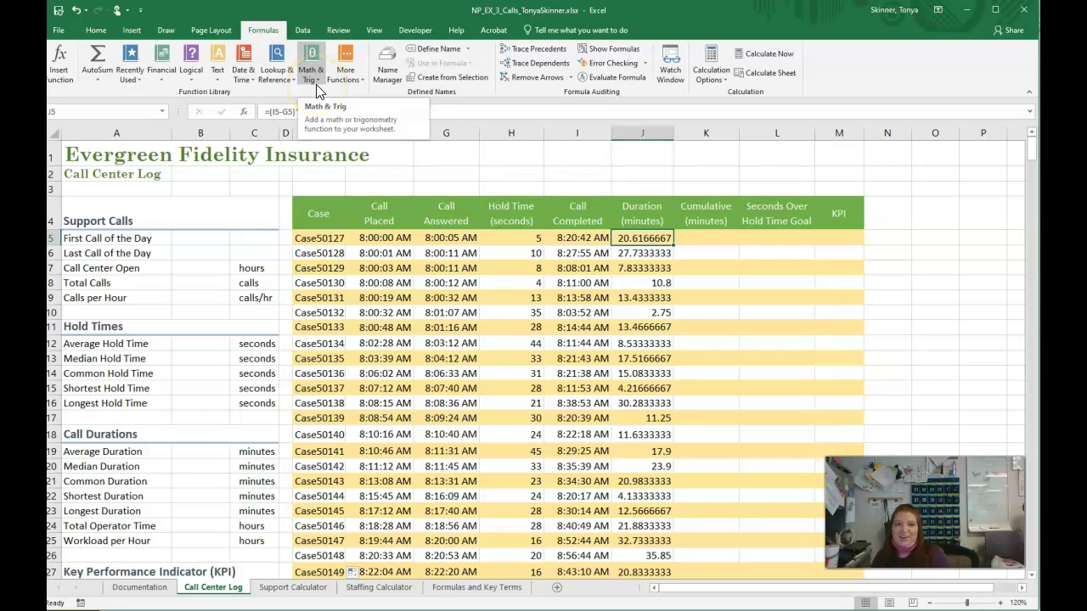
click(266, 34)
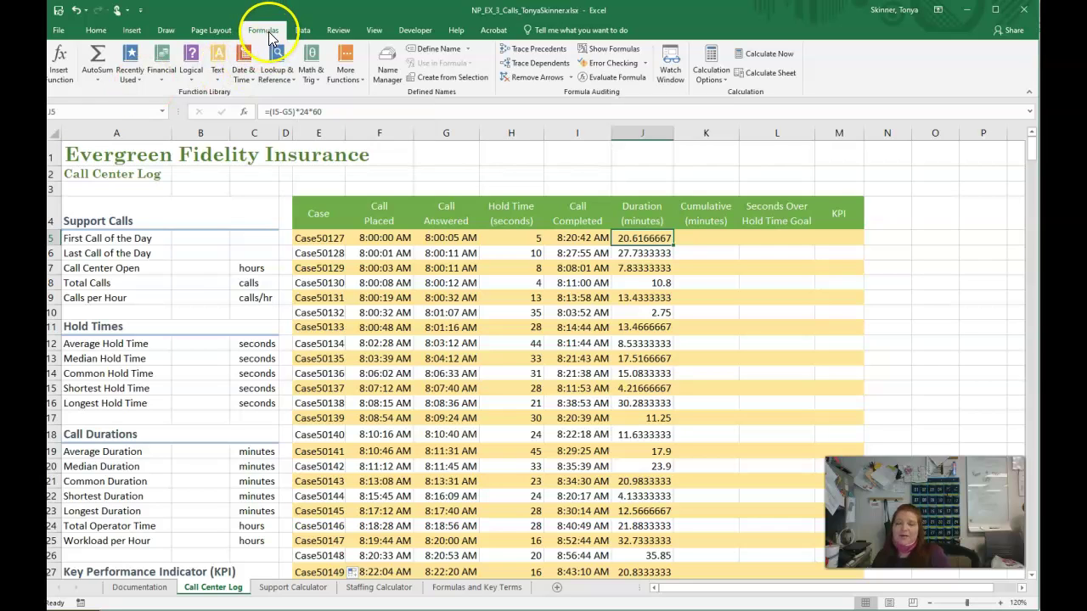
click(67, 78)
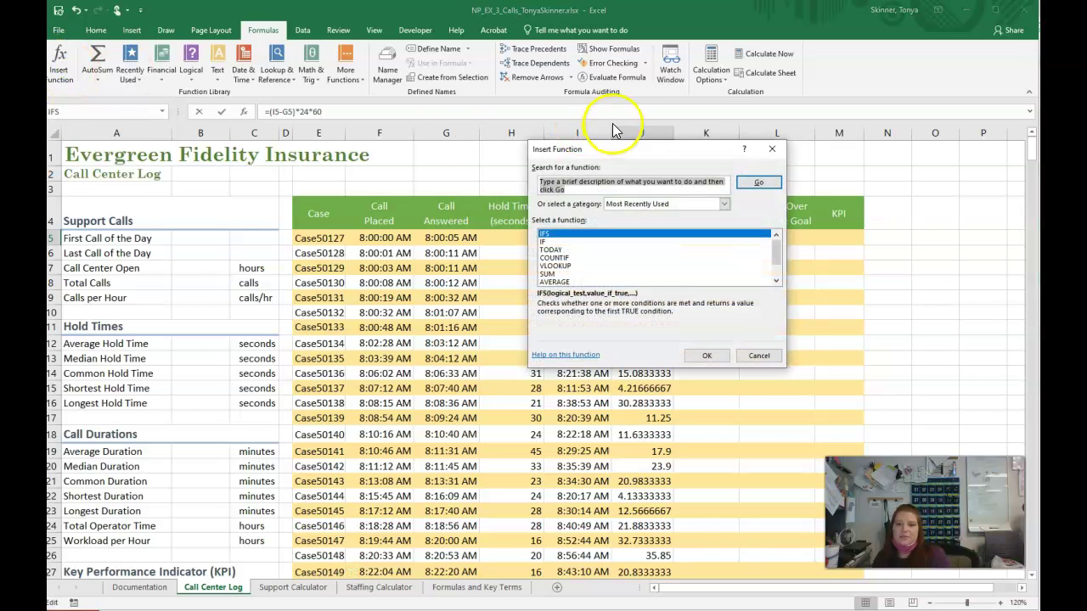
drag(618, 151, 751, 102)
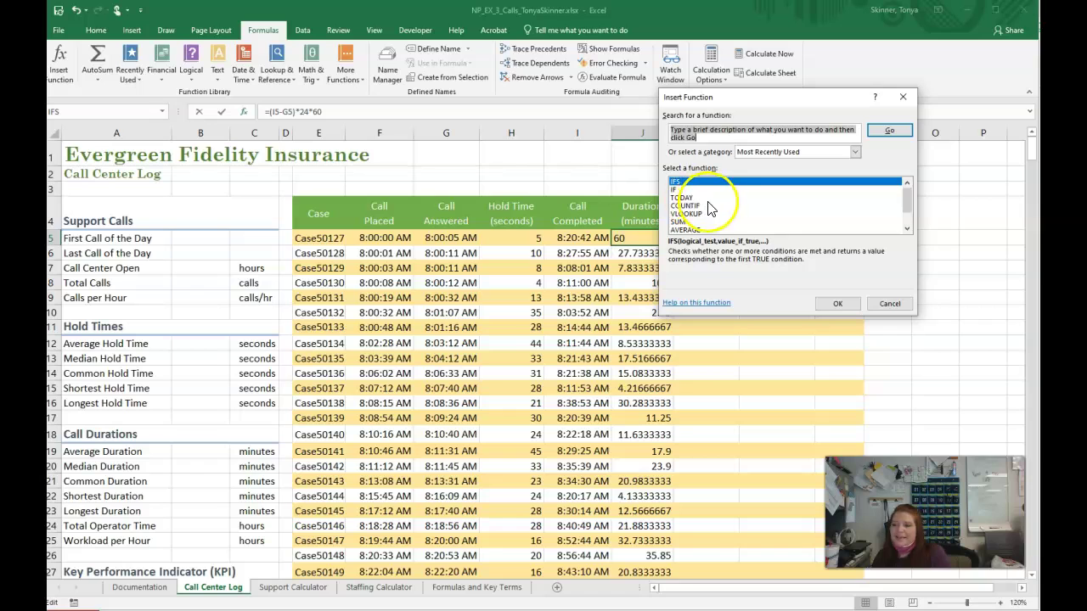
text(i)
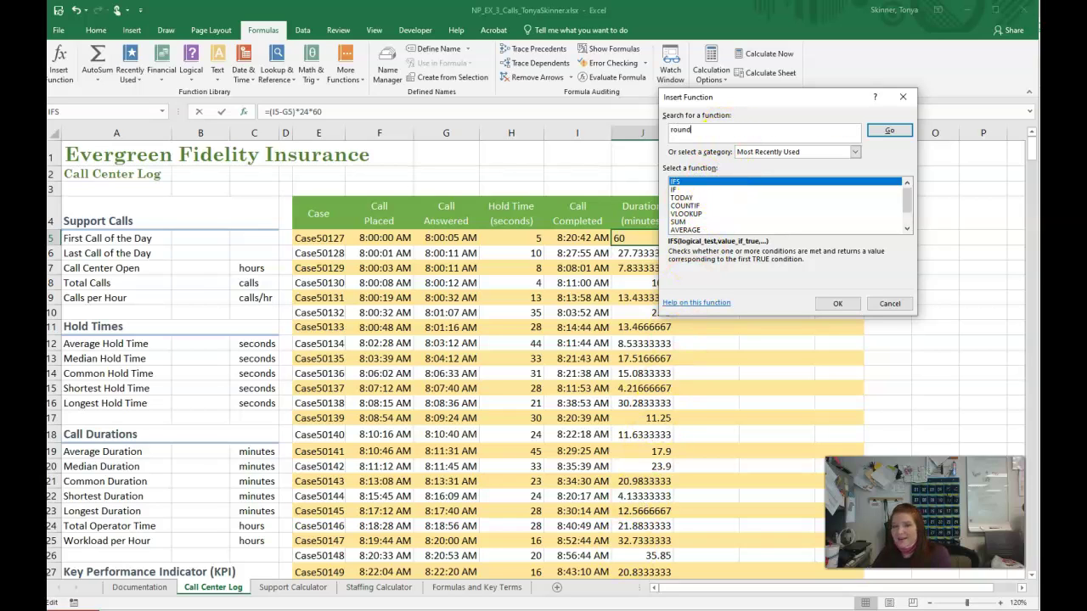
text(ound)
key(Return)
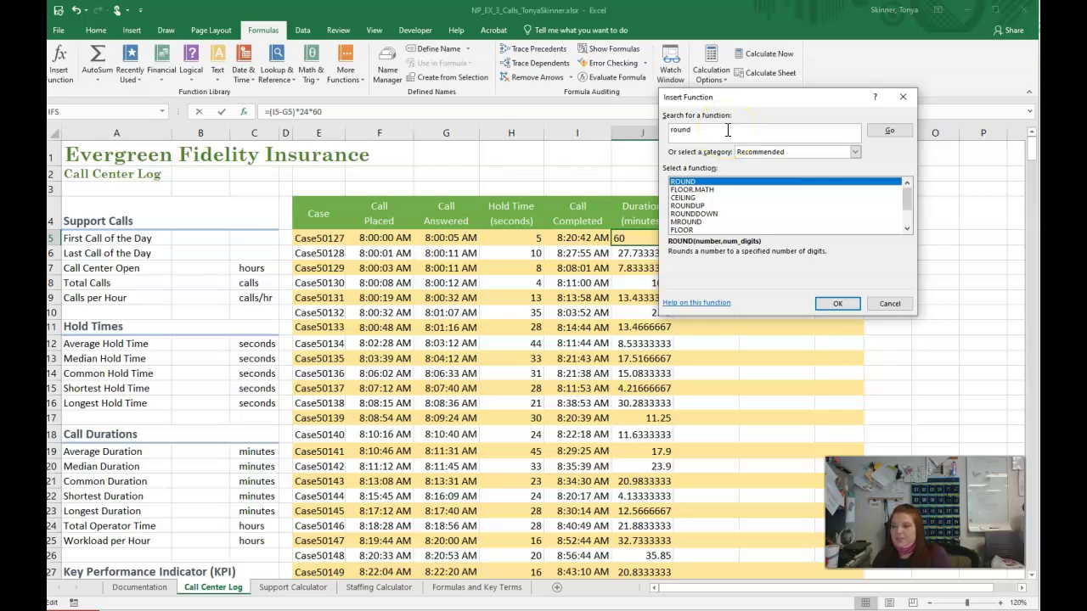
click(689, 206)
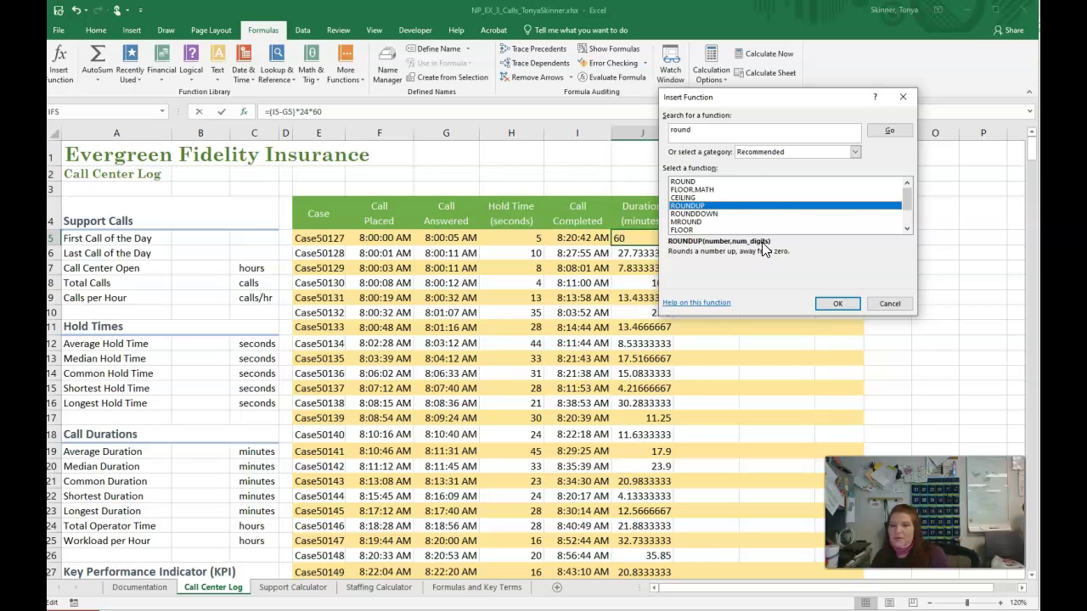
click(841, 303)
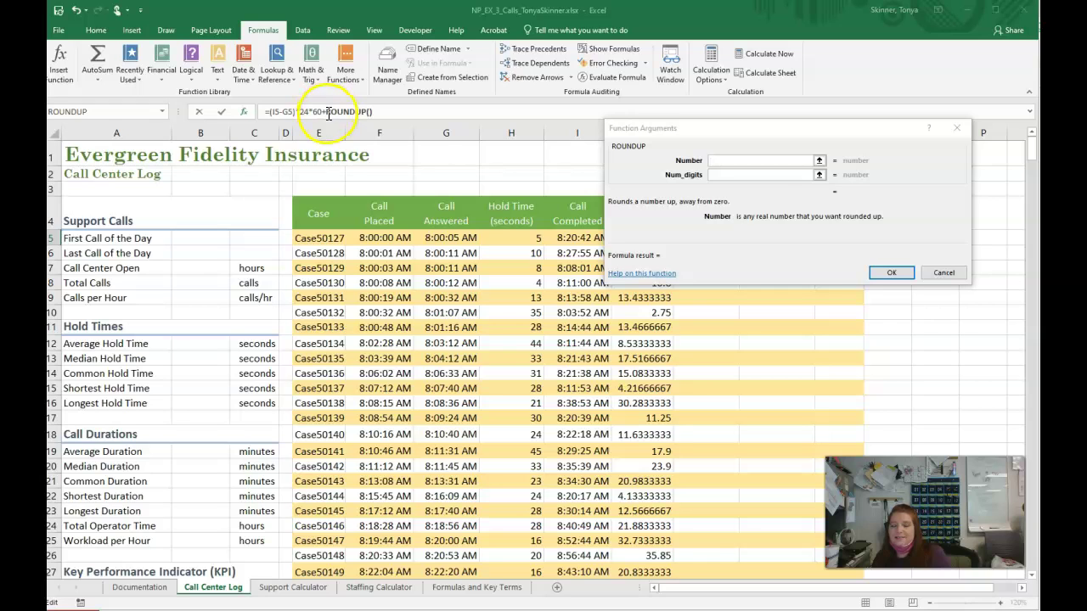
click(944, 274)
- Cut the whole duration formula =(I5-G5)*24*60 out of cell J5 and keep the emptied cell selected
drag(331, 113, 264, 110)
key(ctrl+c)
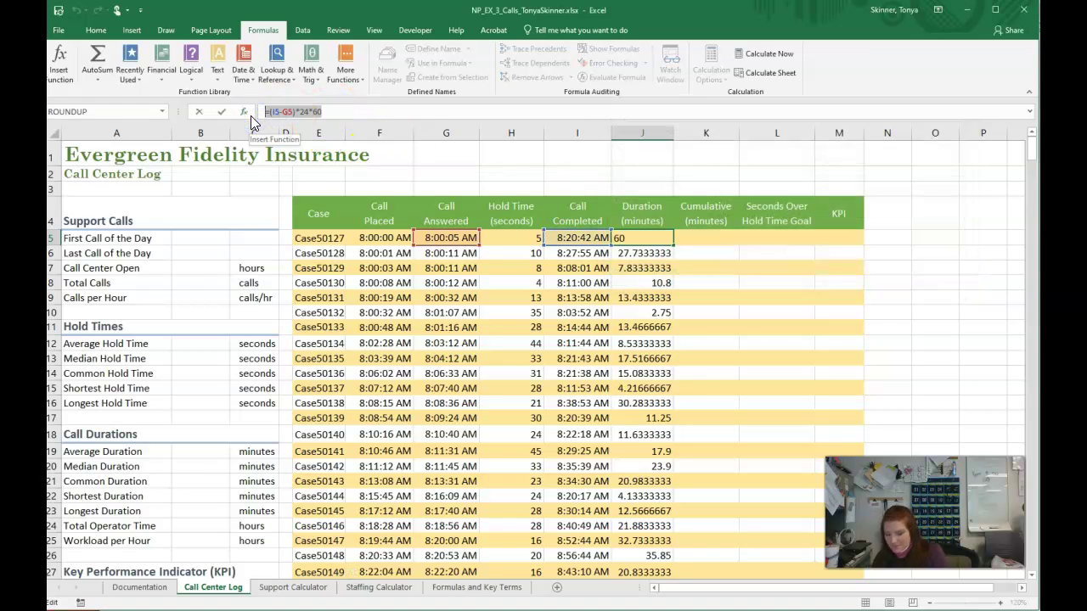
key(Escape)
click(708, 268)
click(644, 240)
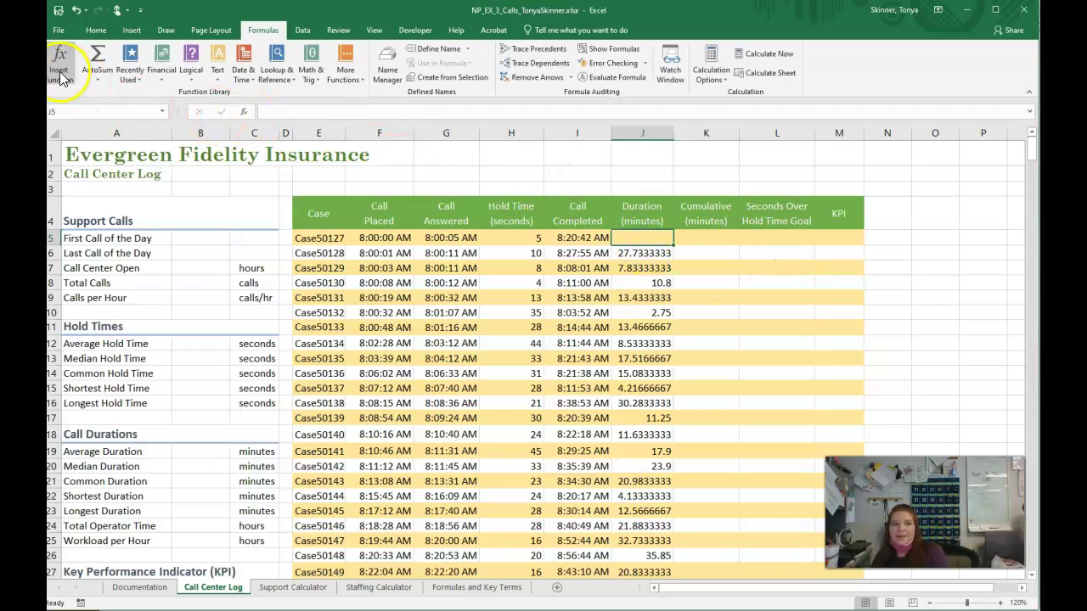
- Insert the ROUNDUP function in J5 with the cut formula (I5-G5)*24*60, without its equals sign, as Number and 0 as Num_digits
click(244, 113)
click(698, 181)
double_click(698, 181)
click(726, 159)
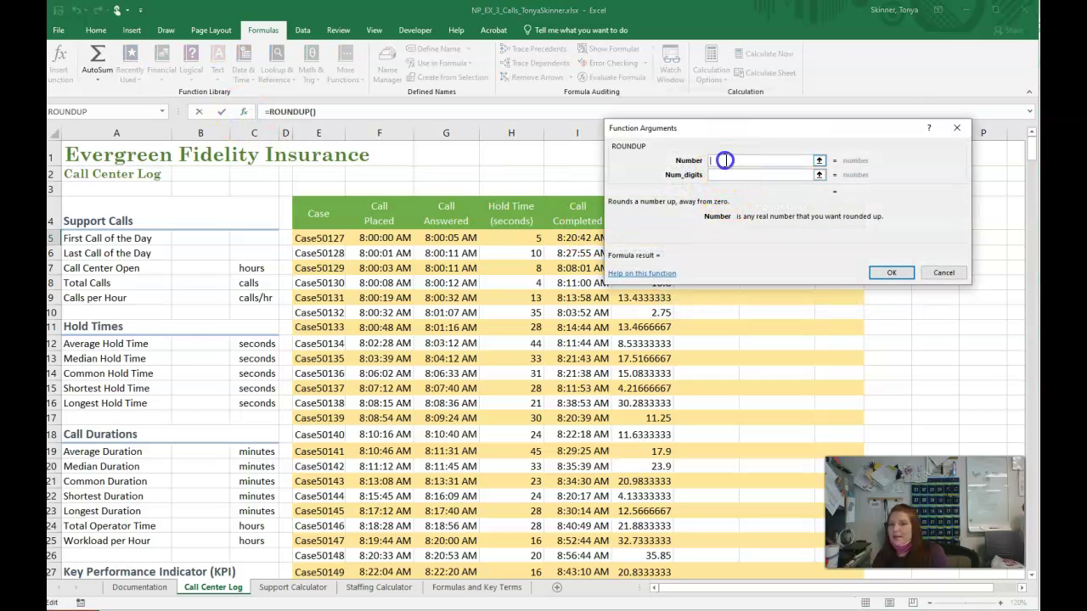
key(ctrl+v)
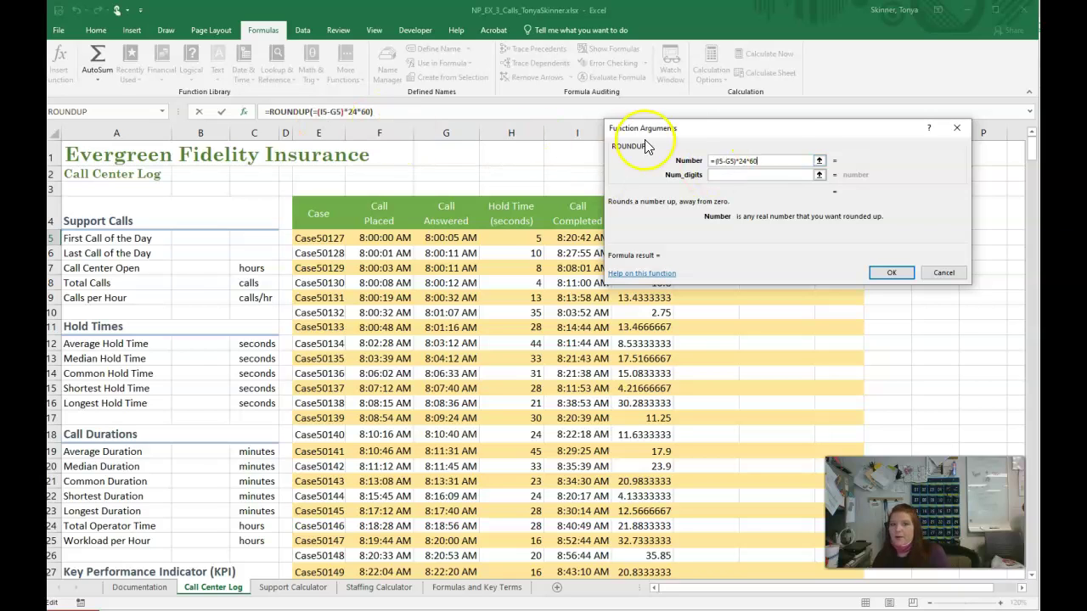
click(715, 161)
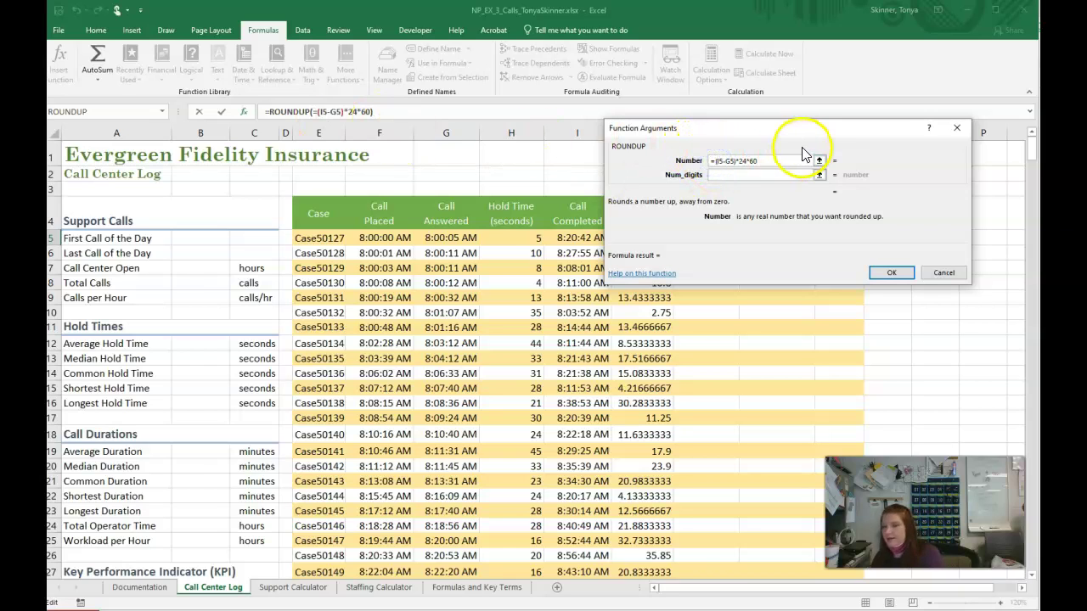
key(BackSpace)
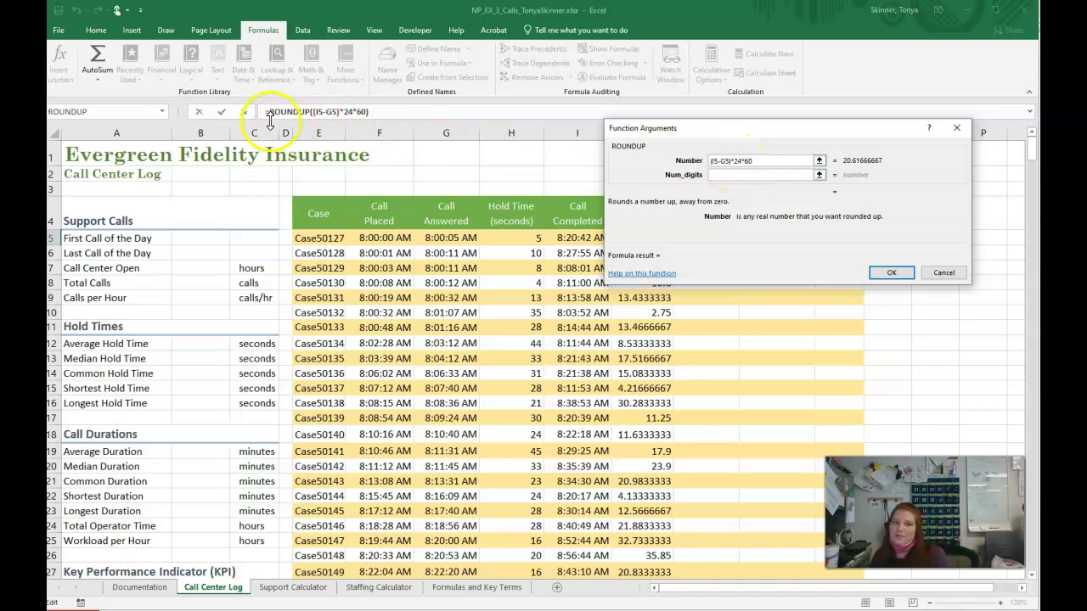
click(748, 172)
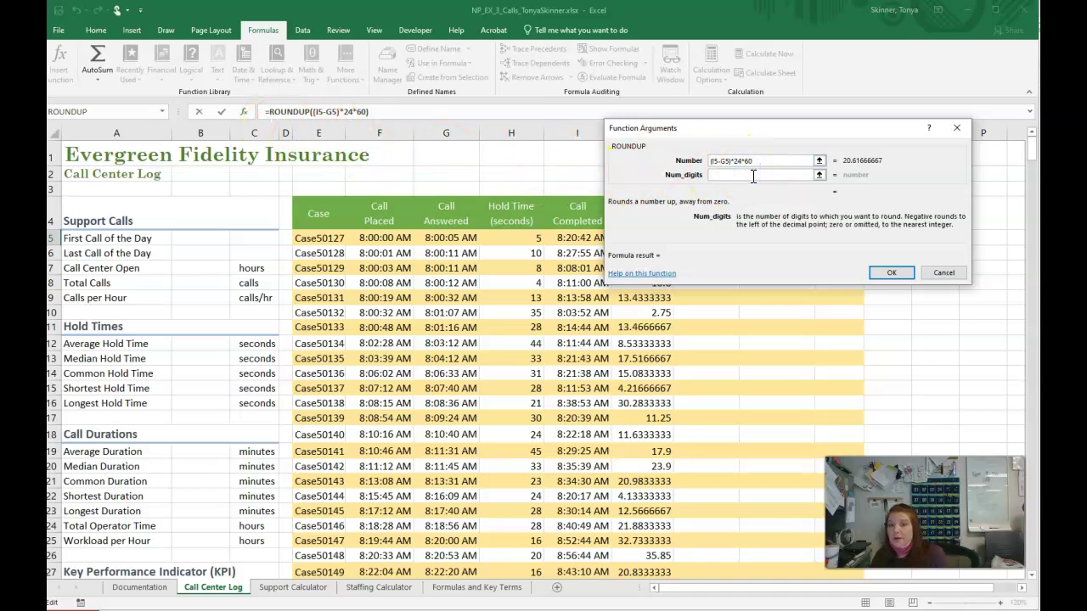
text(0)
click(892, 272)
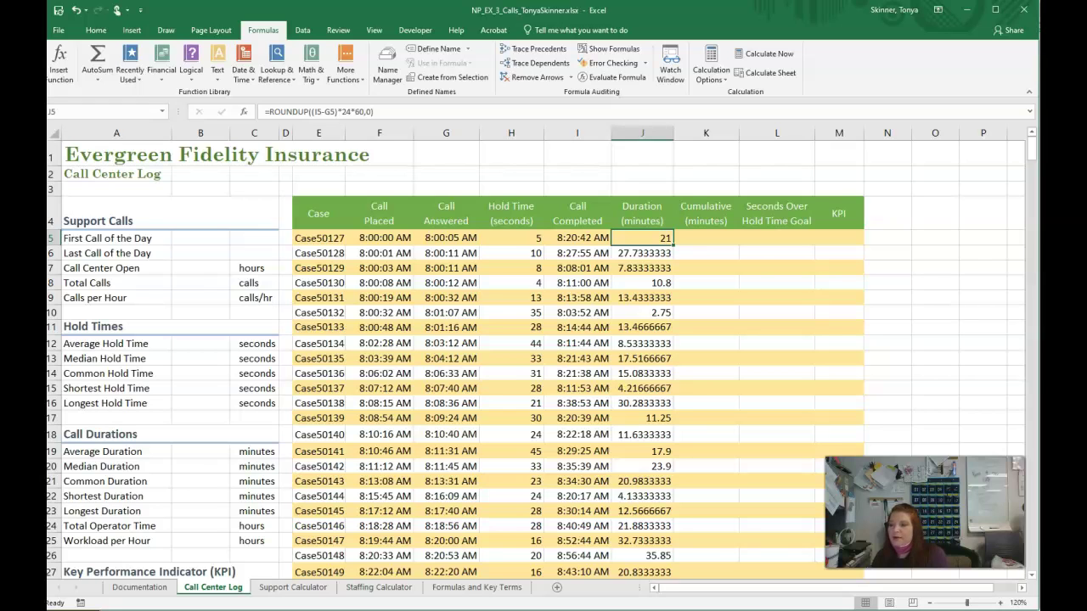
- Fill the rounded-up duration formula from J5 down to the last call in row 515, without formatting
drag(674, 245, 650, 522)
click(684, 536)
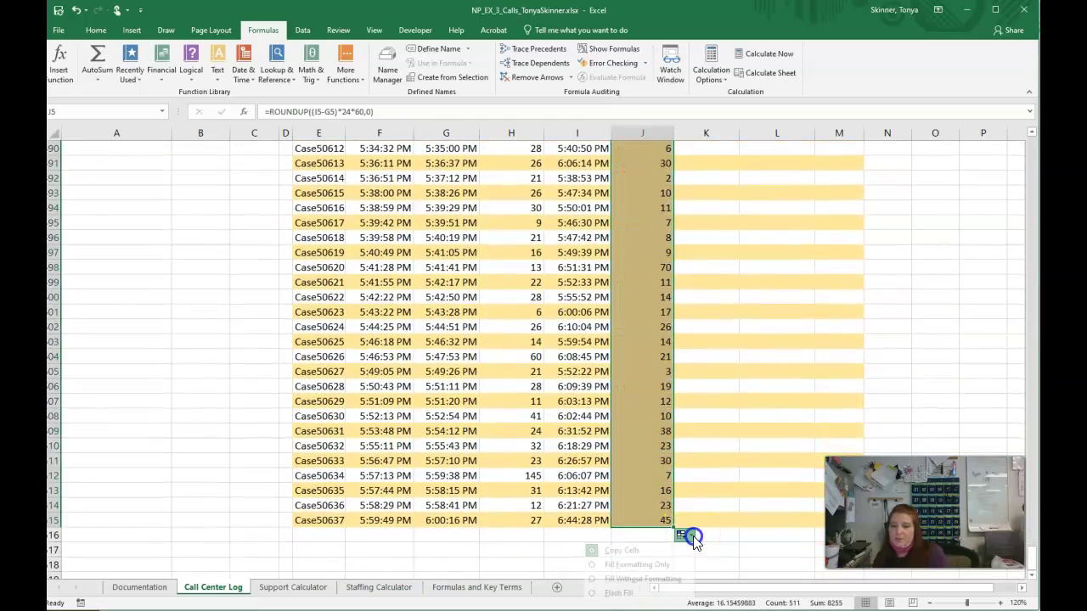
click(642, 579)
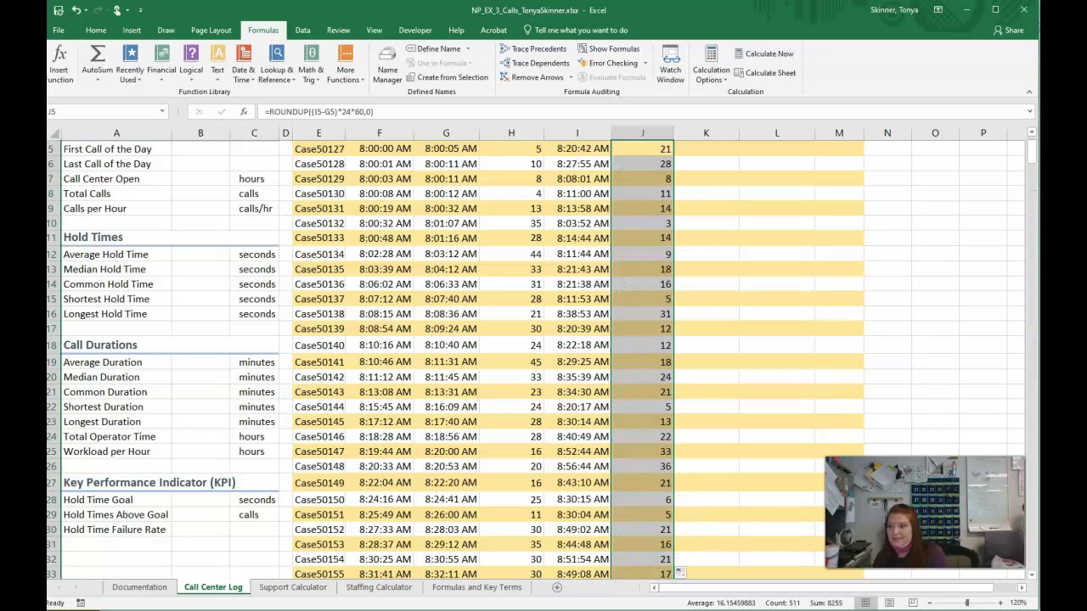
scroll(909, 294, up, 2)
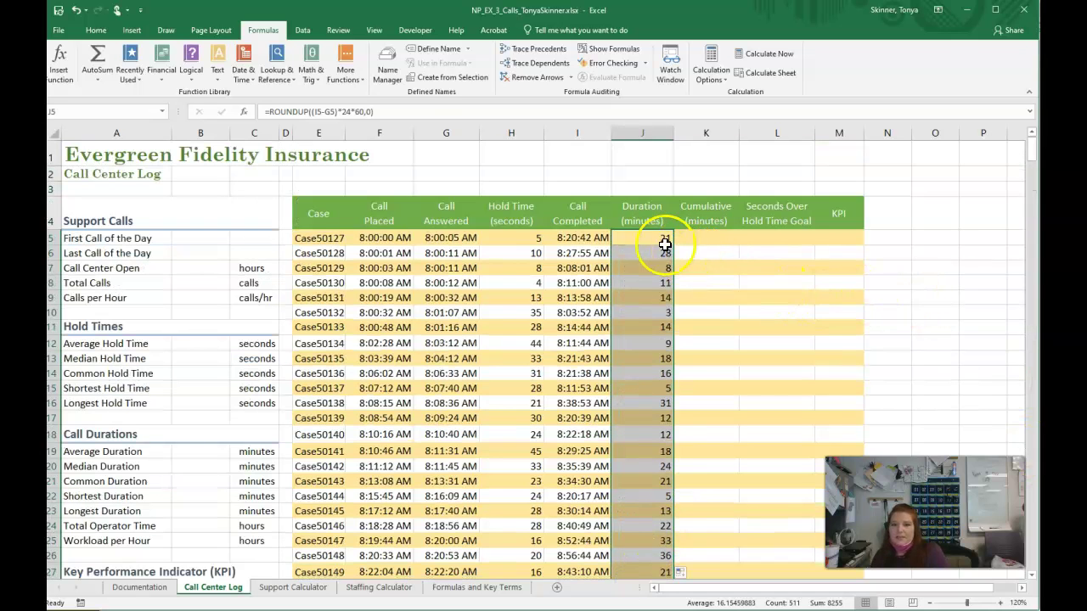
click(655, 240)
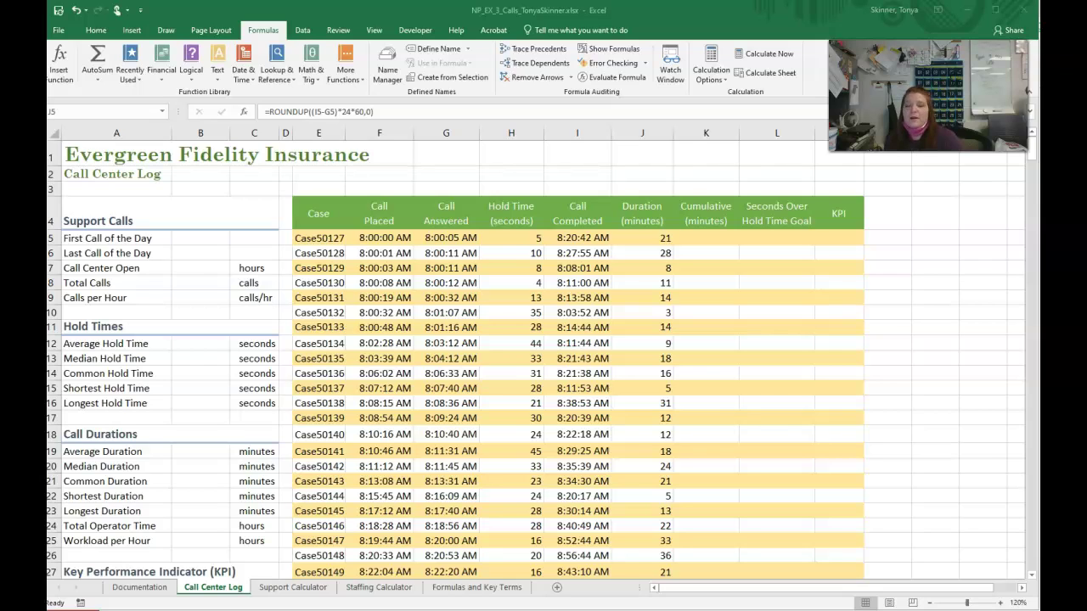
click(643, 238)
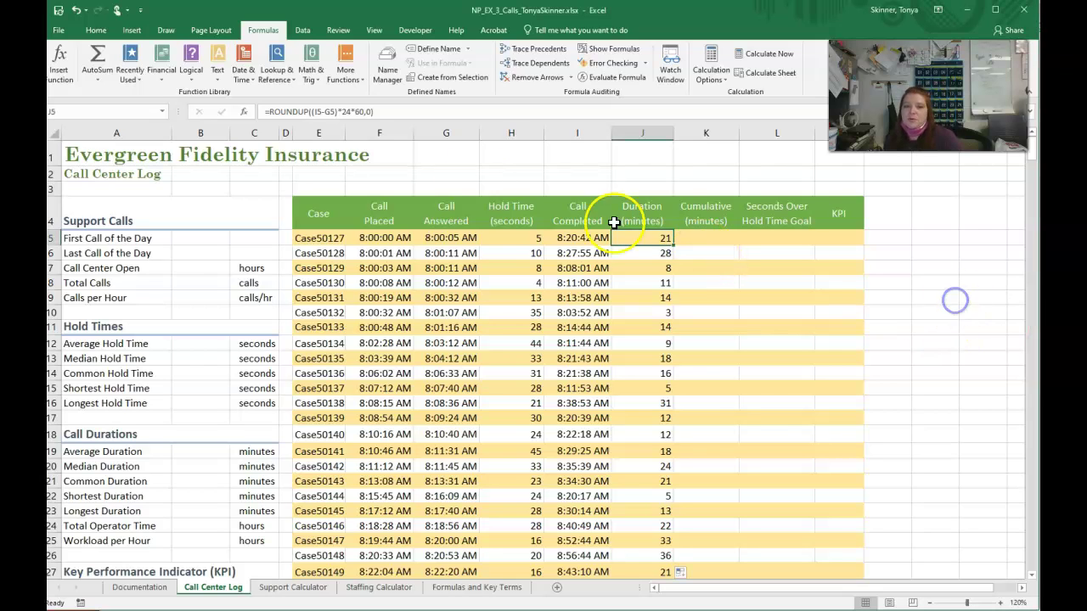
click(500, 160)
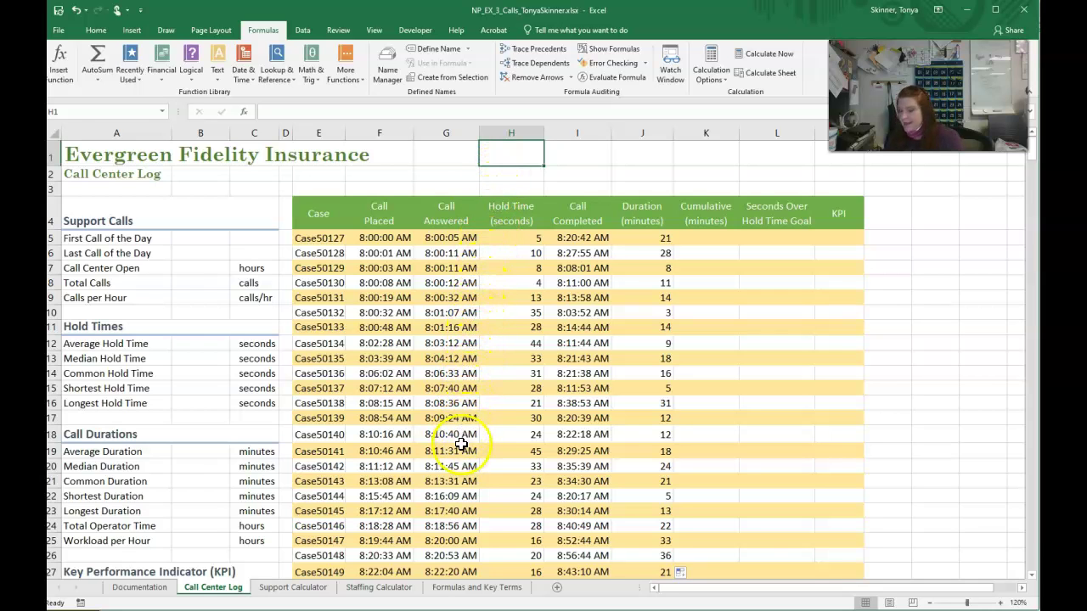
- Try out the ROUND function in the empty cell H1 with =ROUND(35.6666,0), and clear the cell again
text(=)
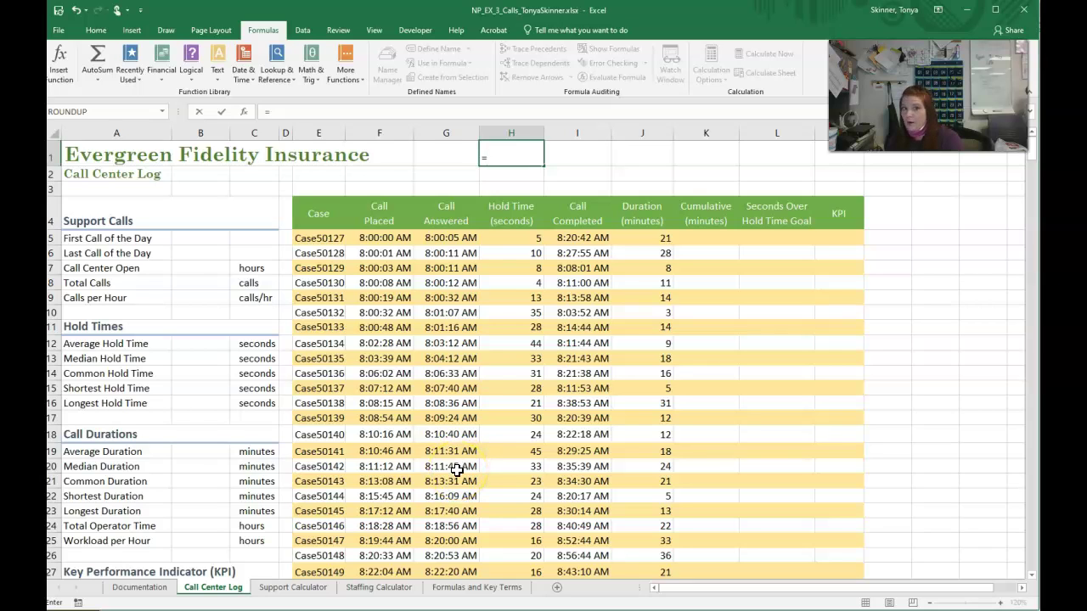
text(round)
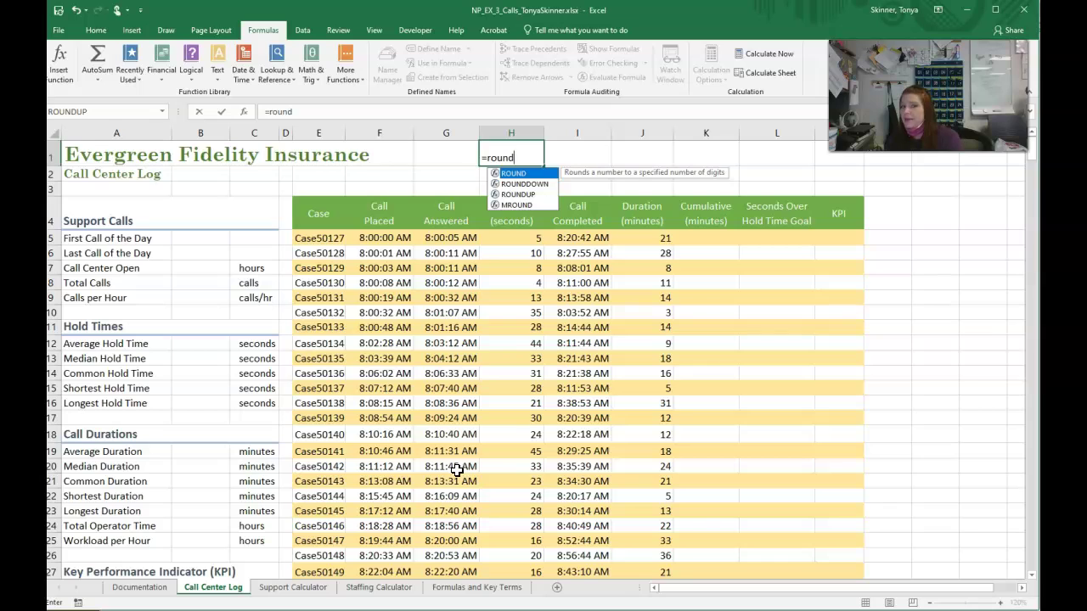
text(()
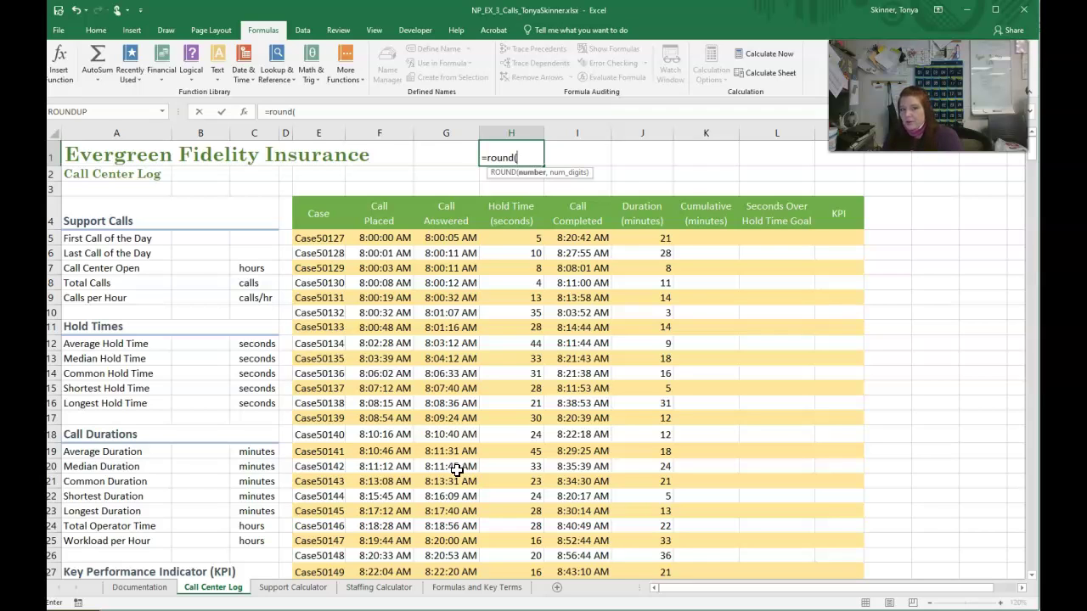
text(35.666)
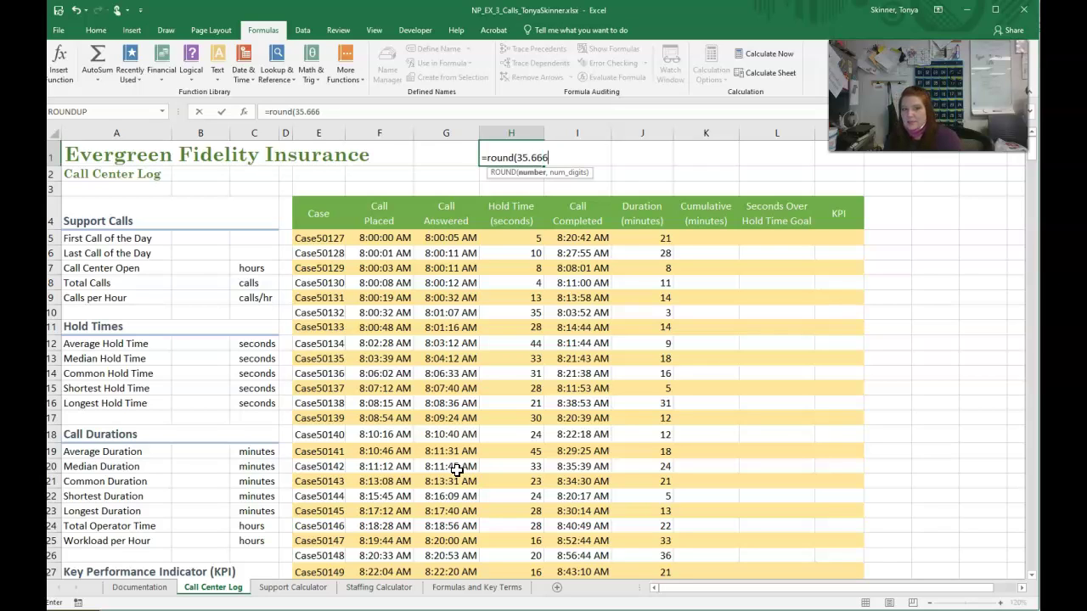
text(6,)
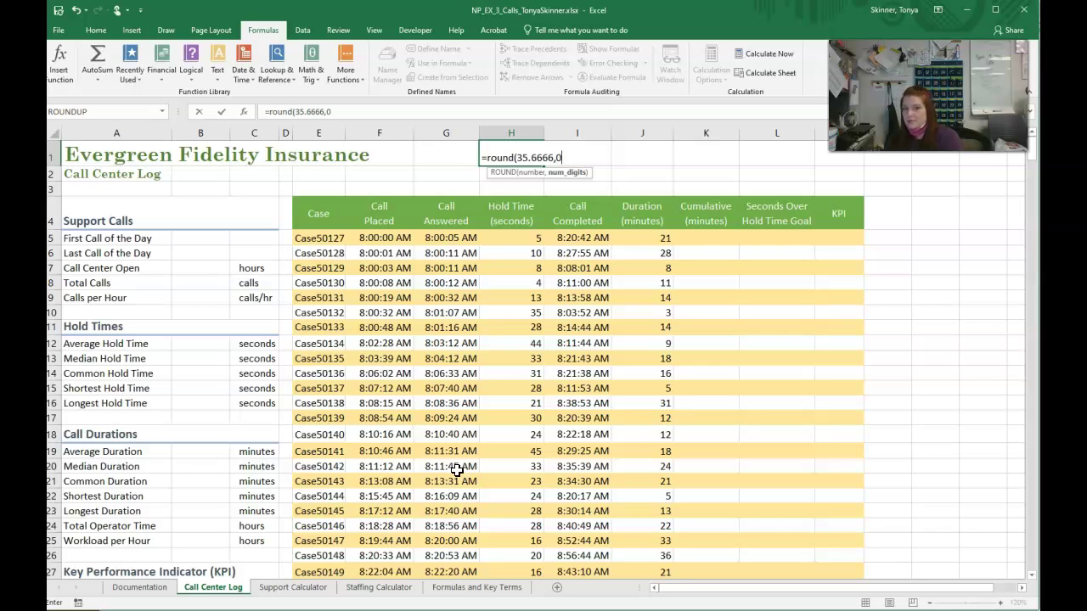
text(0))
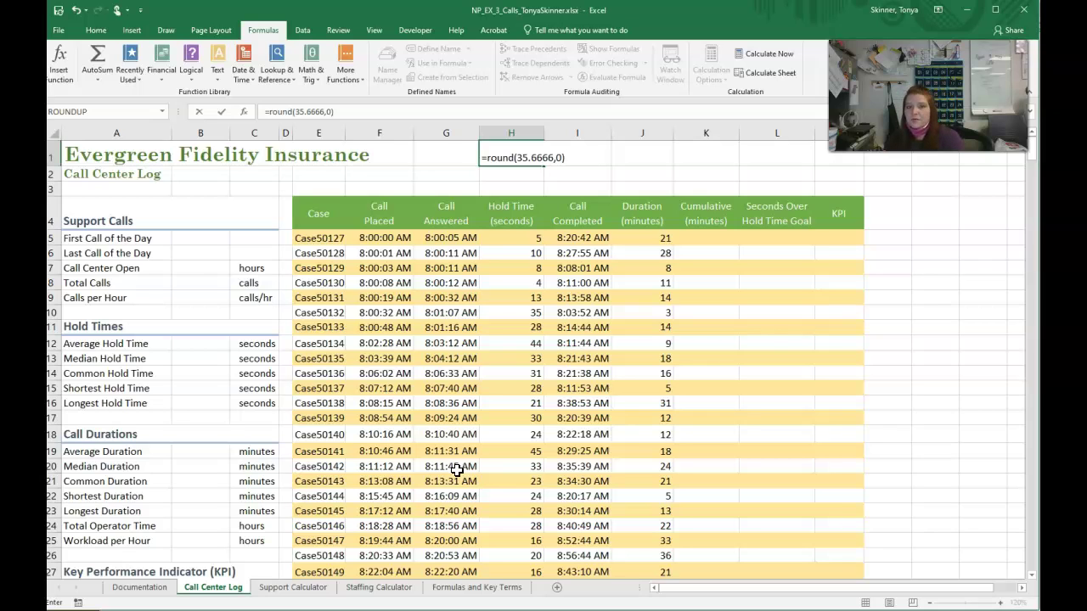
key(Return)
key(Up)
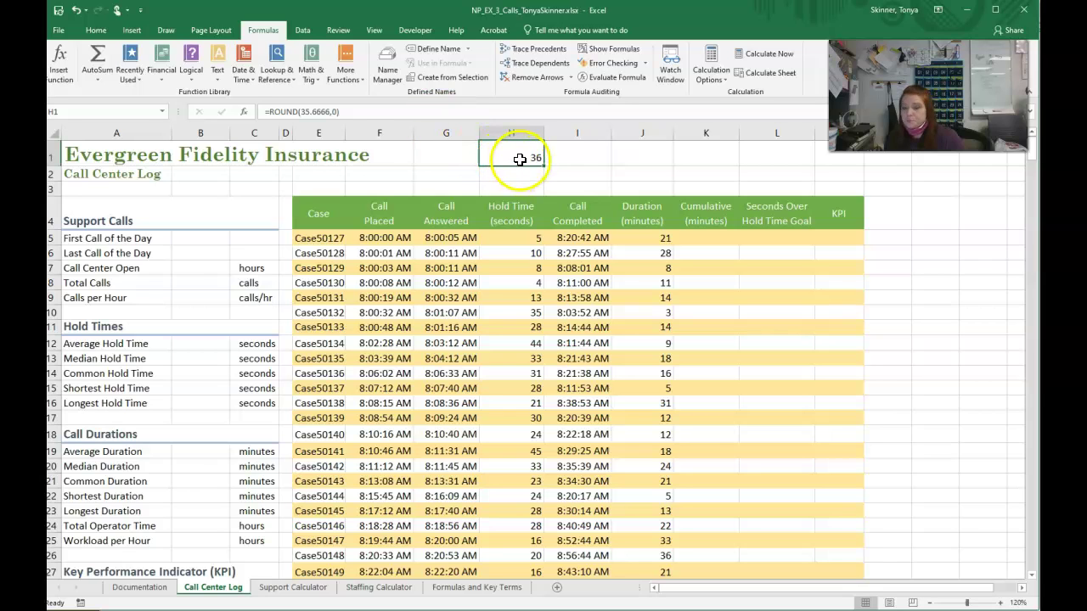
key(Delete)
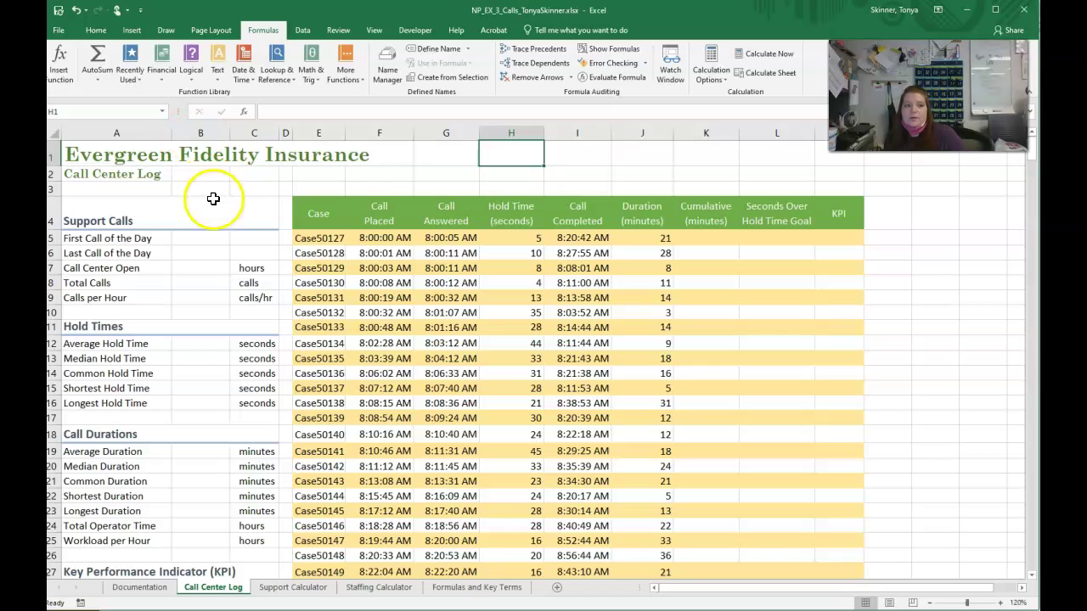
- Start the statistical function MIN in cell B5 for the First Call of the Day, keeping its arguments open
click(213, 238)
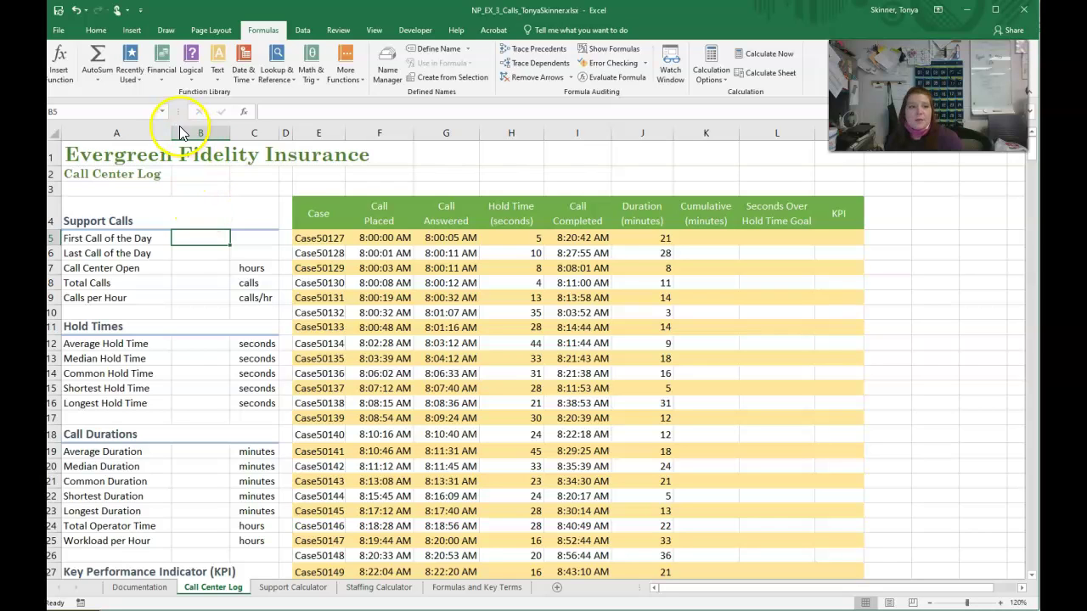
click(347, 76)
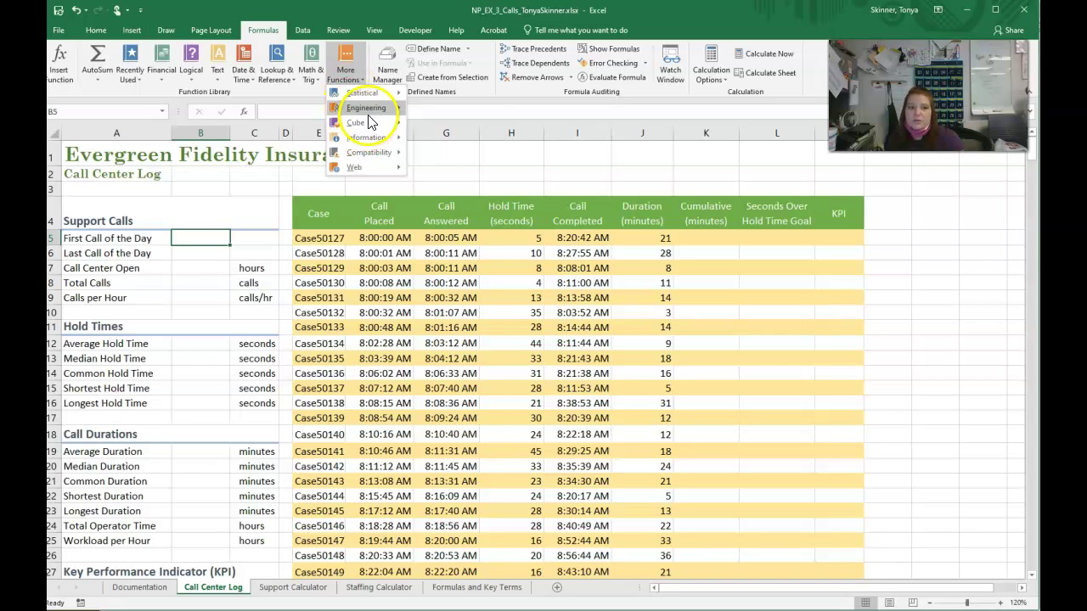
click(386, 96)
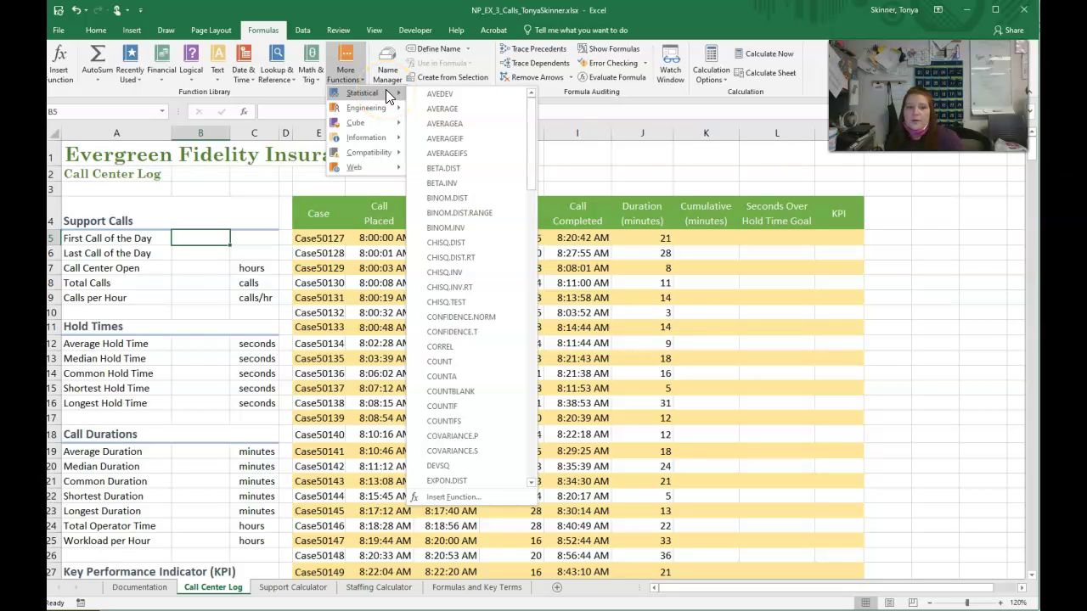
drag(535, 156, 549, 318)
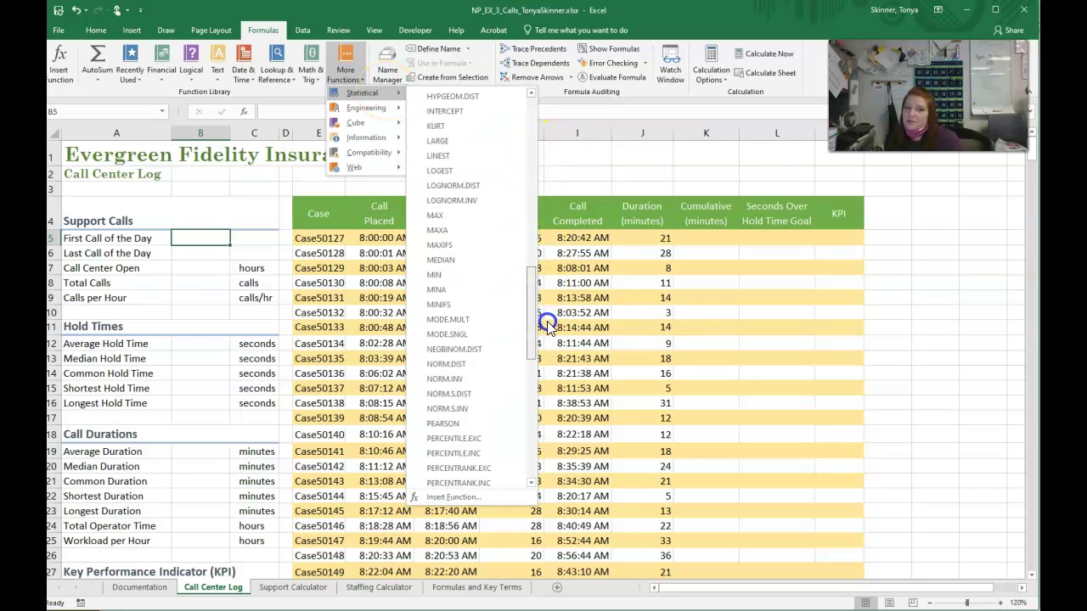
click(473, 276)
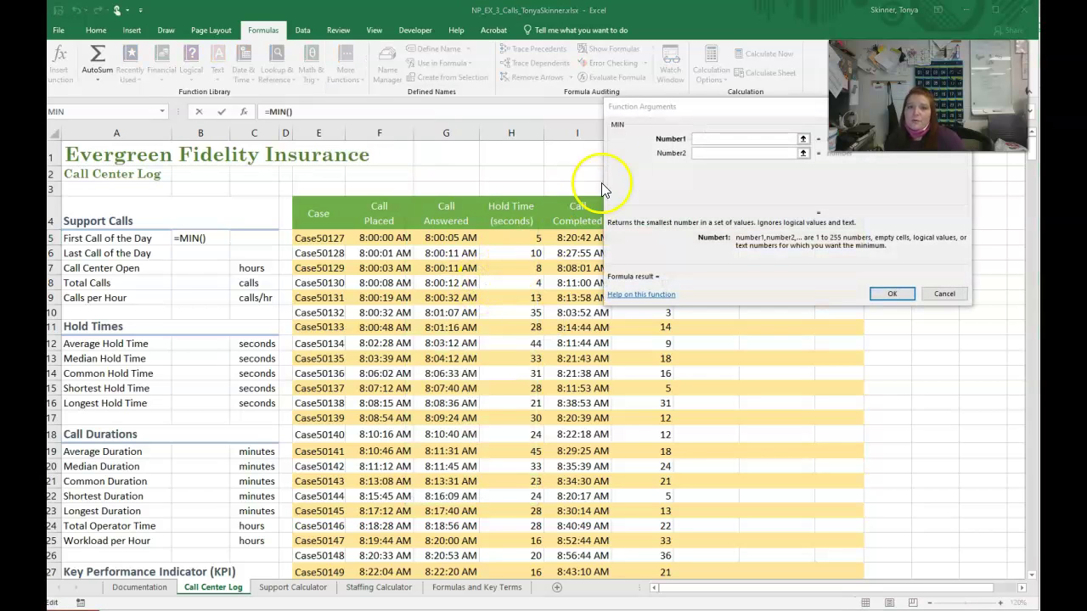
drag(648, 111, 457, 123)
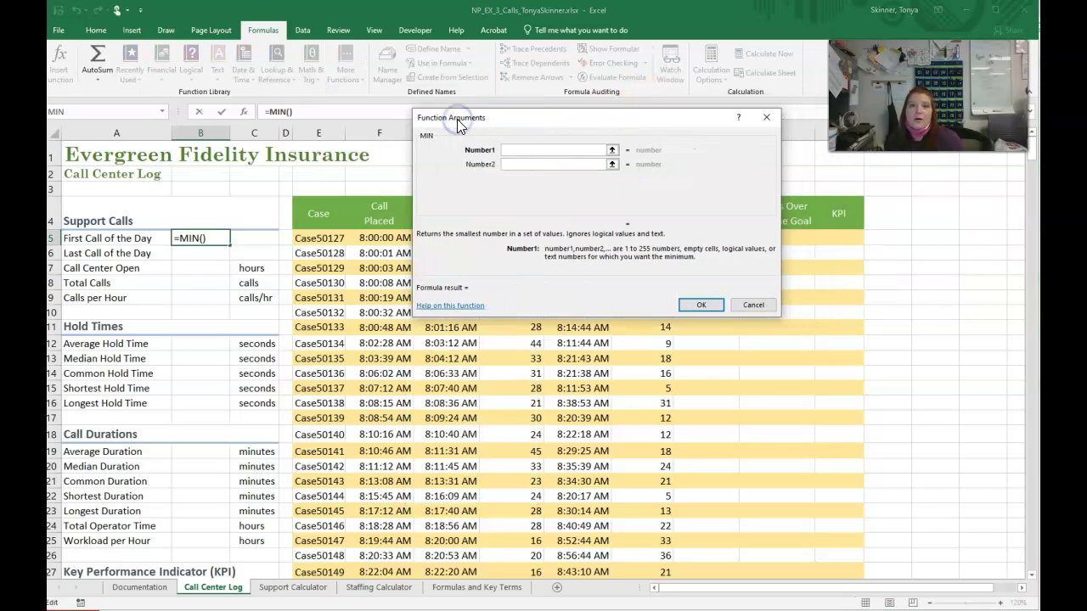
- Set Number1 of the MIN function to the whole Call Placed column, F:F, and enter the formula in B5
click(526, 150)
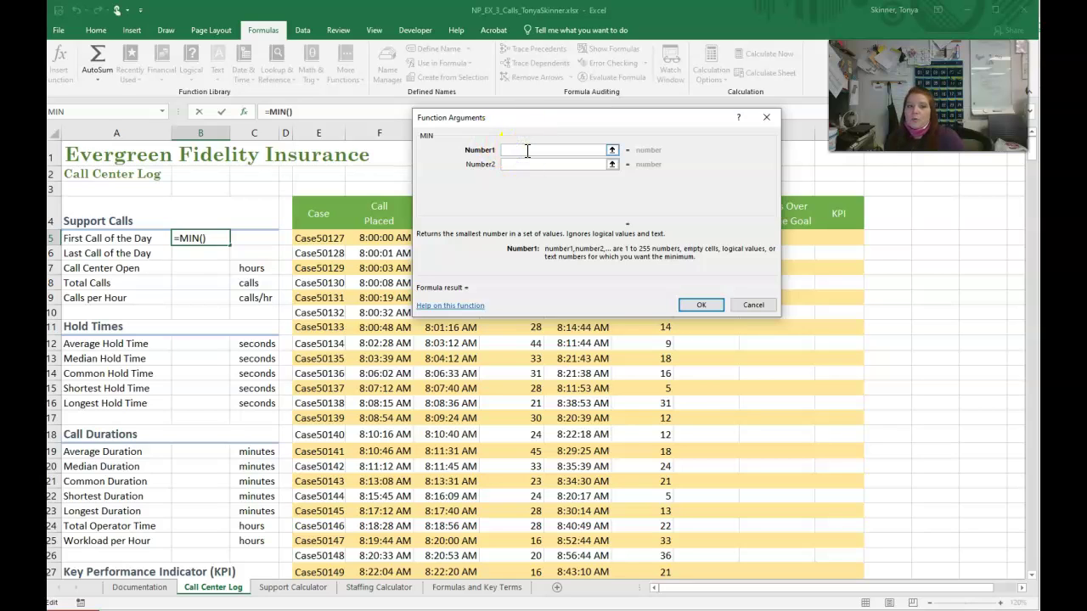
click(290, 111)
click(522, 151)
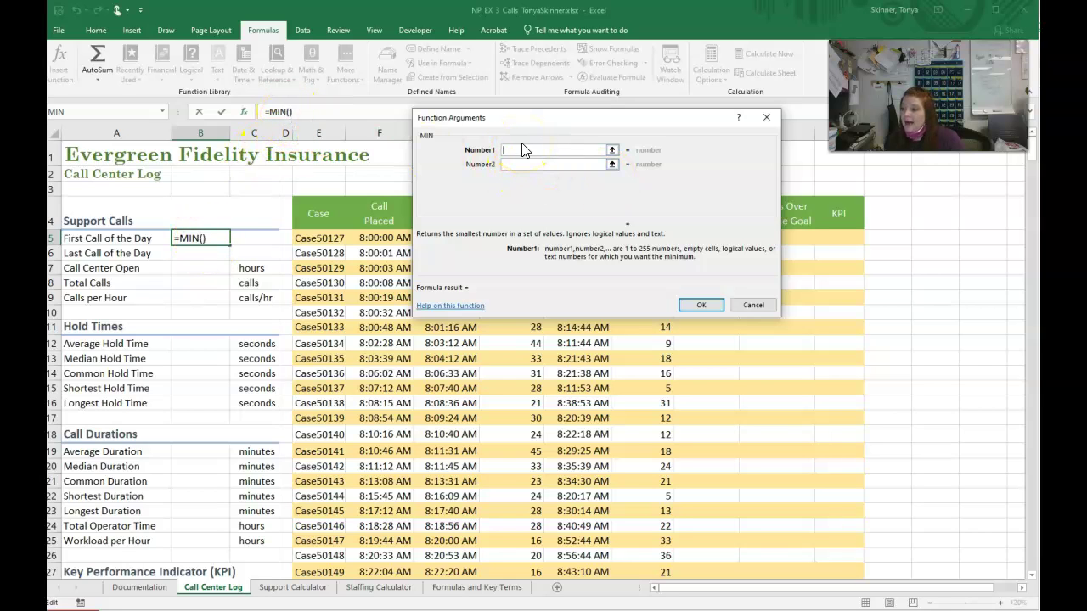
click(344, 88)
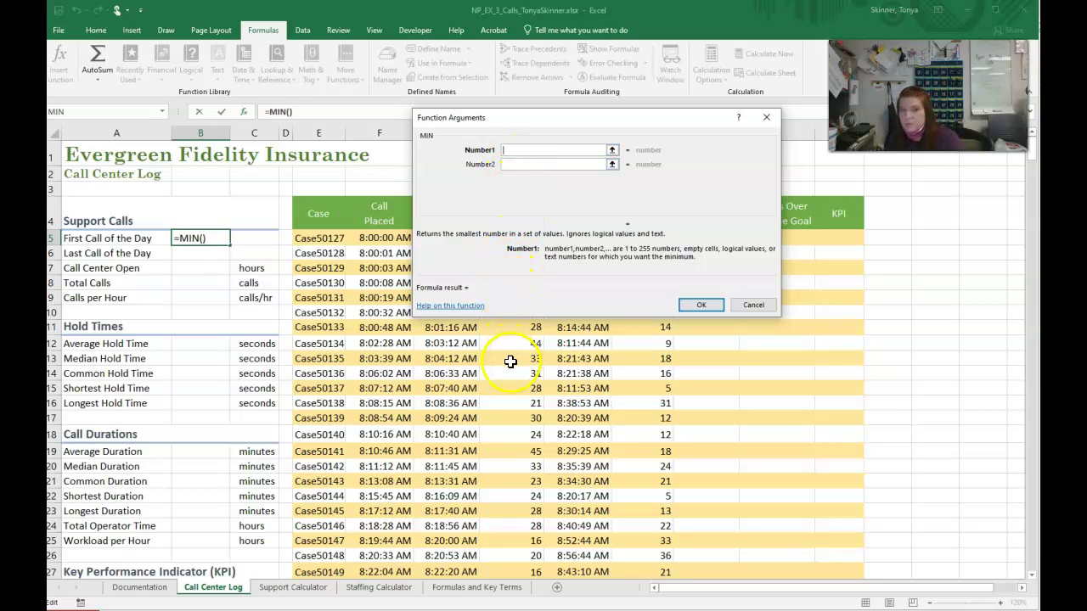
text(F)
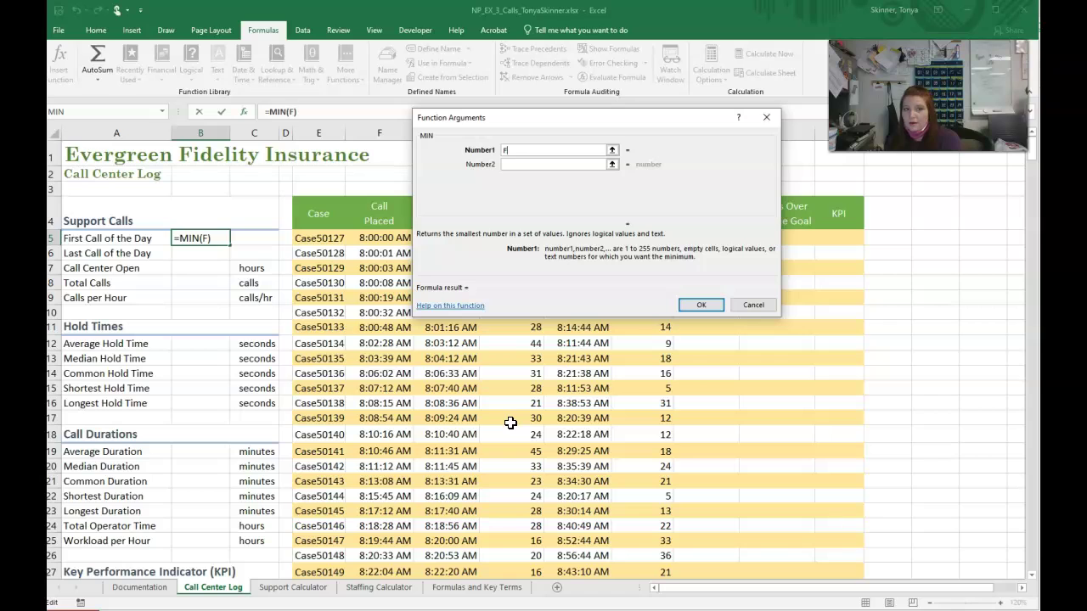
text(:F)
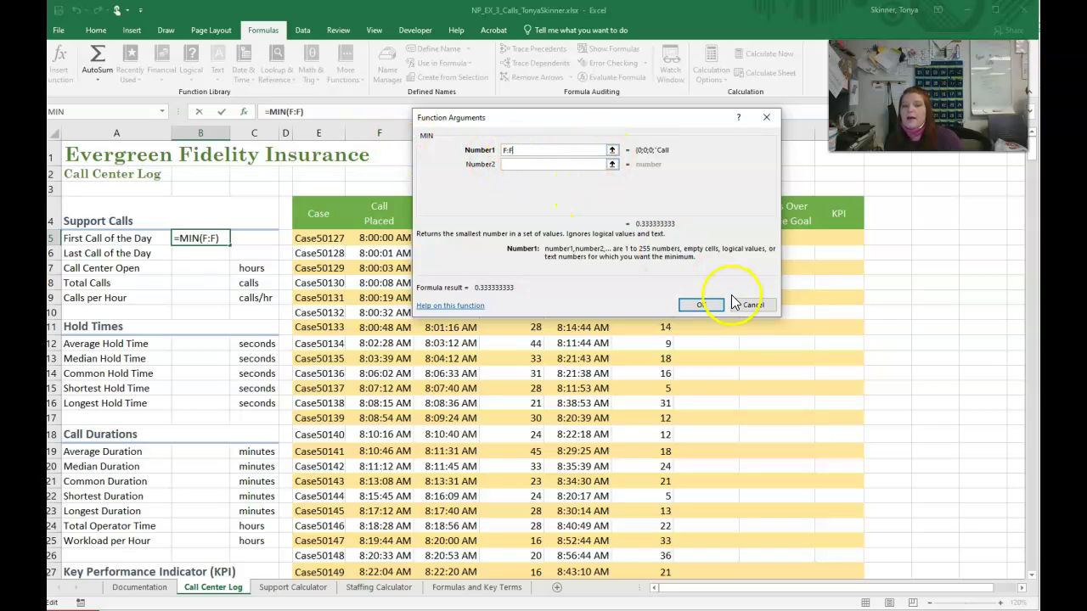
click(701, 304)
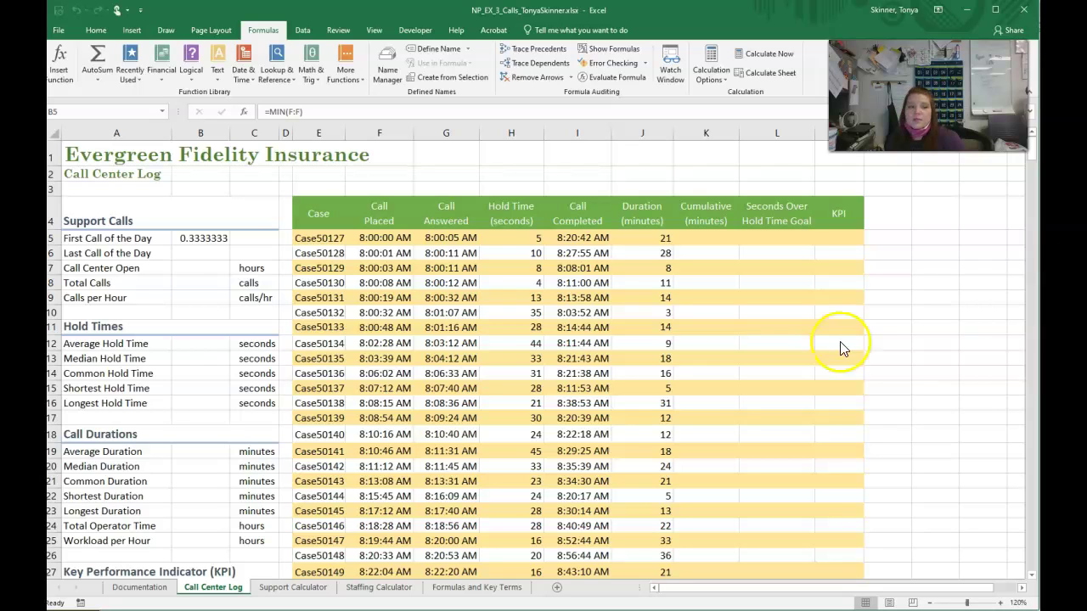
- Format the First Call of the Day value in B5 as Time
click(187, 239)
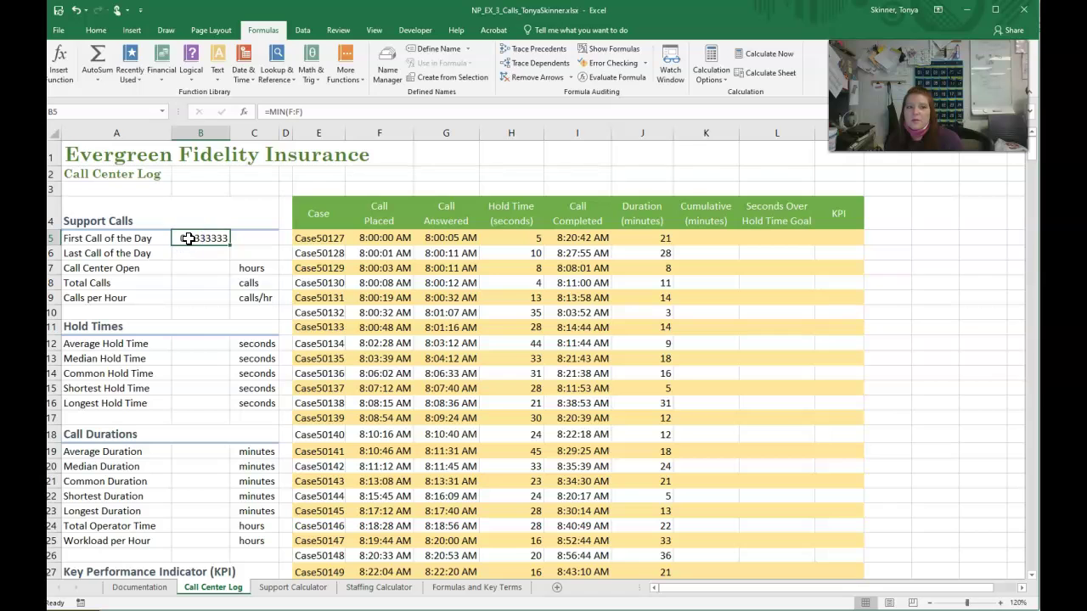
click(96, 30)
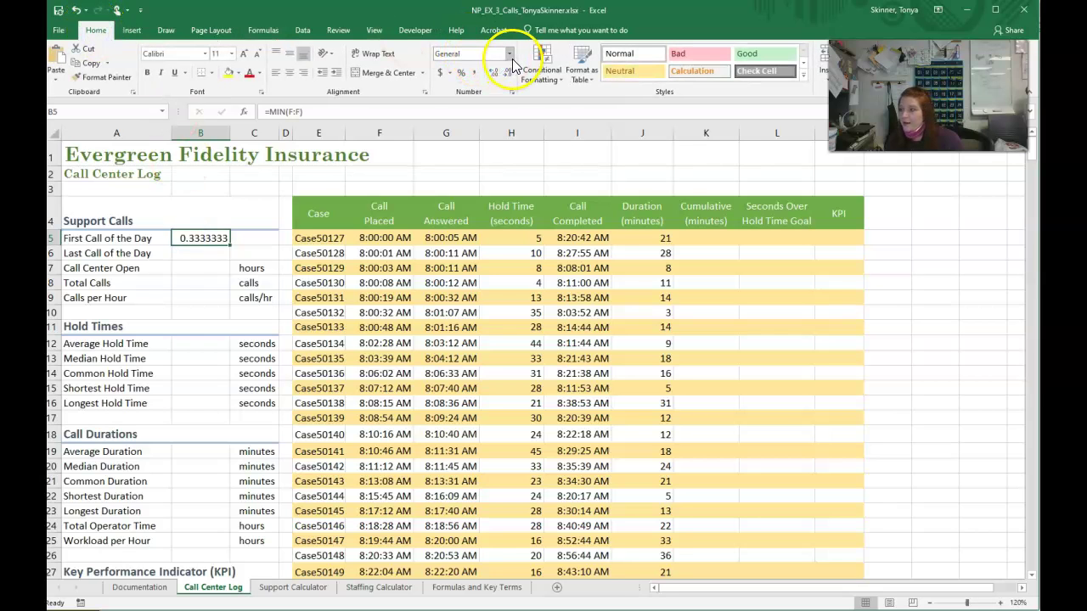
click(510, 53)
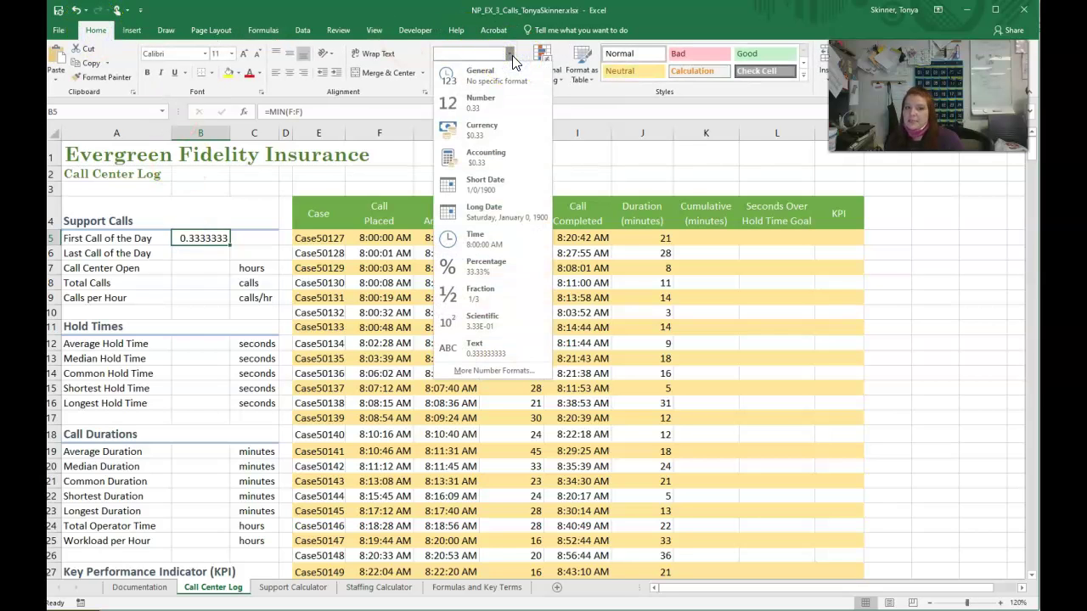
click(487, 238)
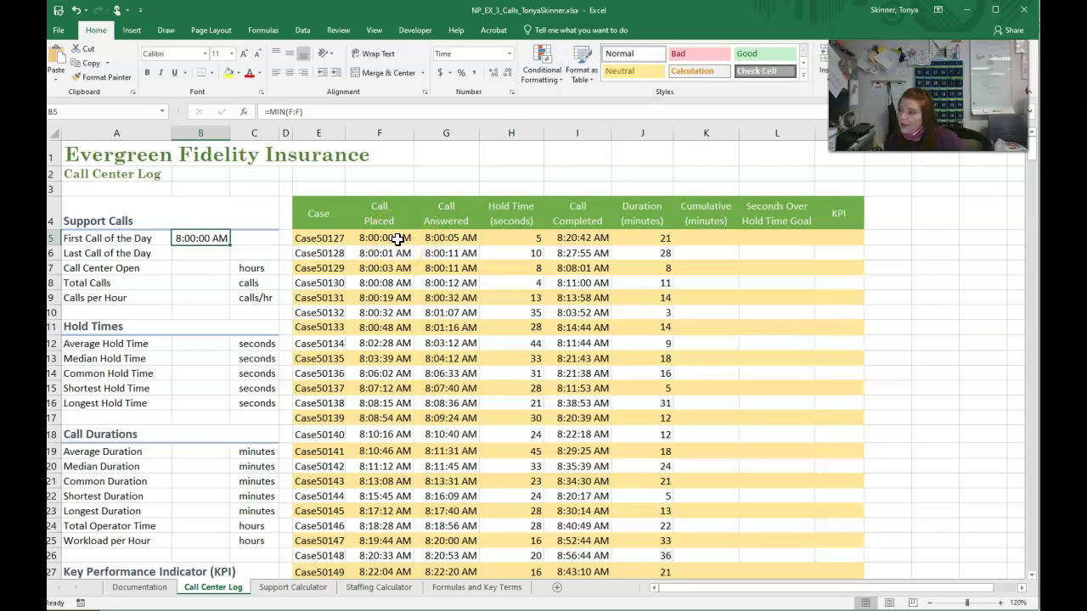
- Enter the formula =MAX(F:F) in B6 for the Last Call of the Day
click(213, 255)
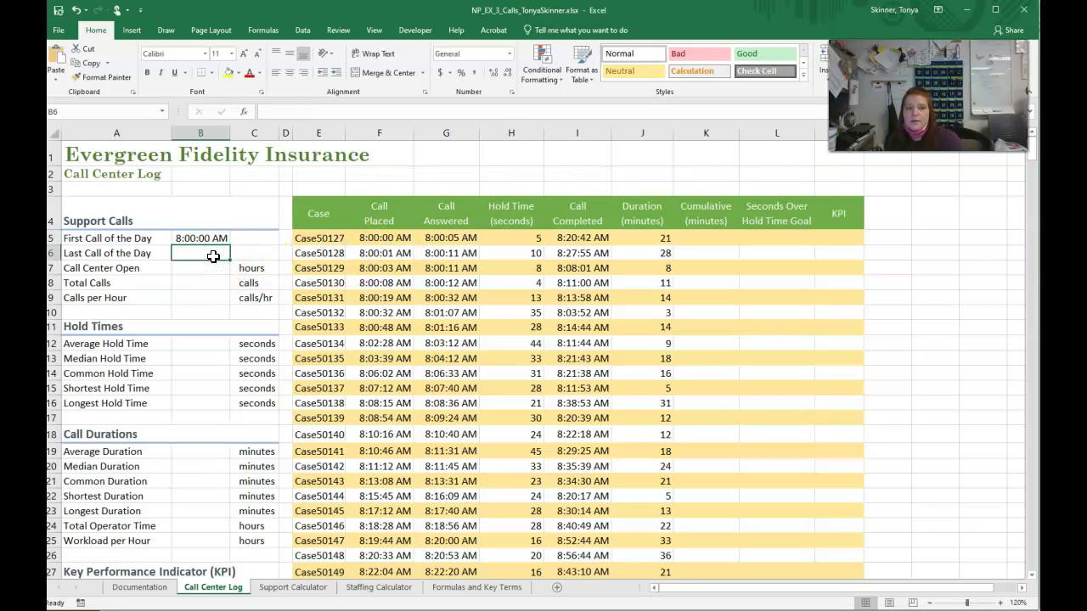
text(=MX)
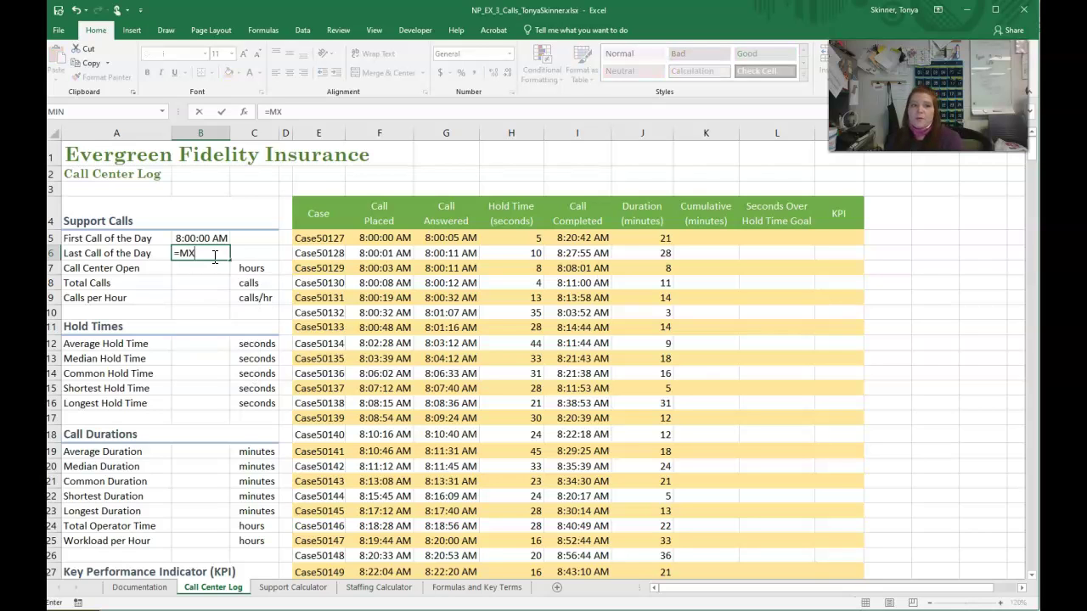
key(BackSpace)
text(A)
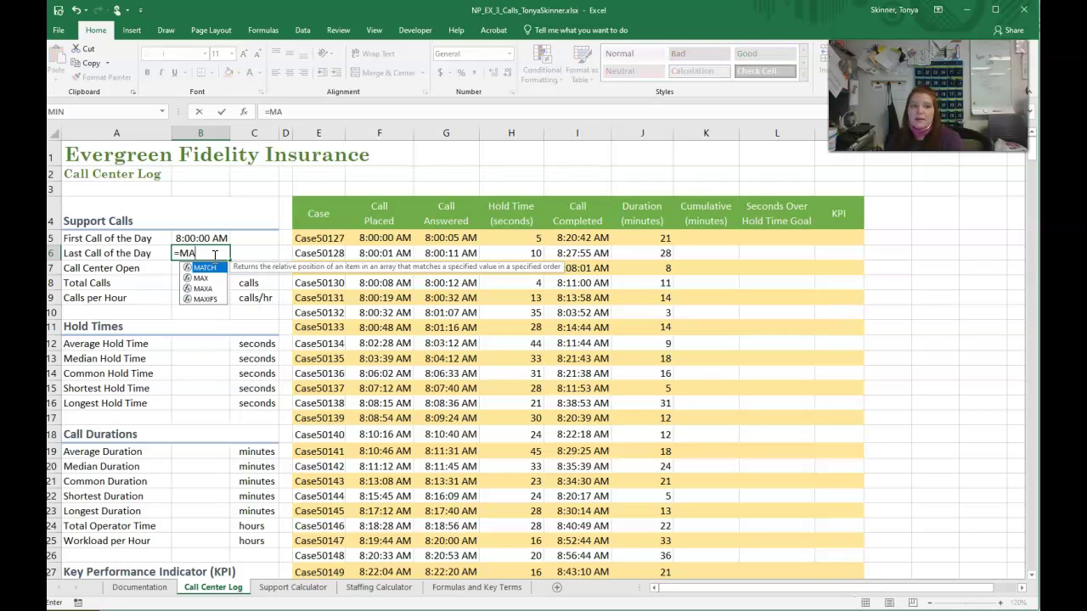
text(X()
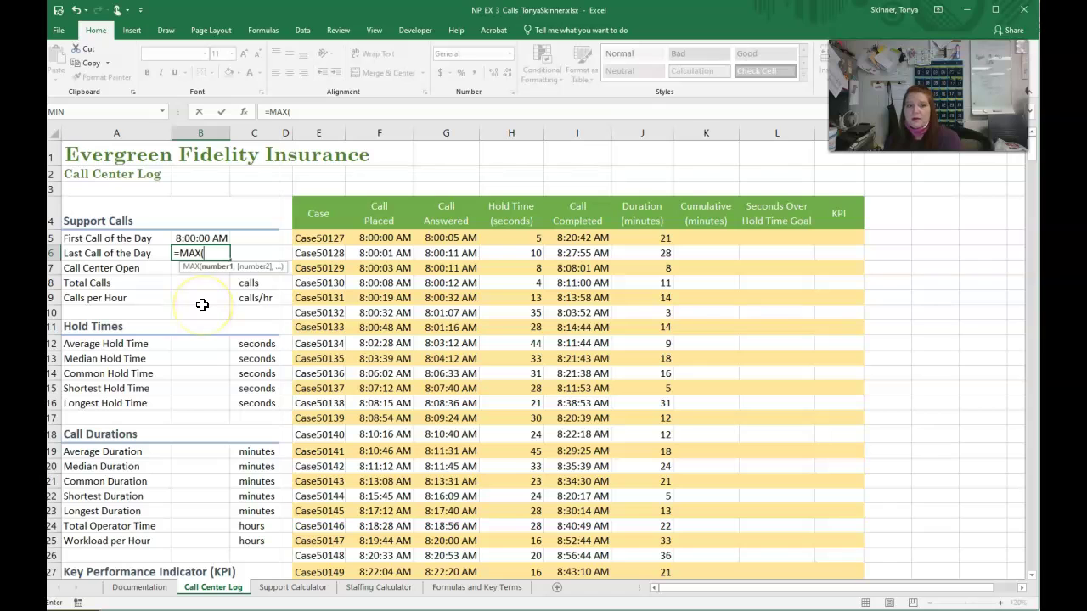
text(F)
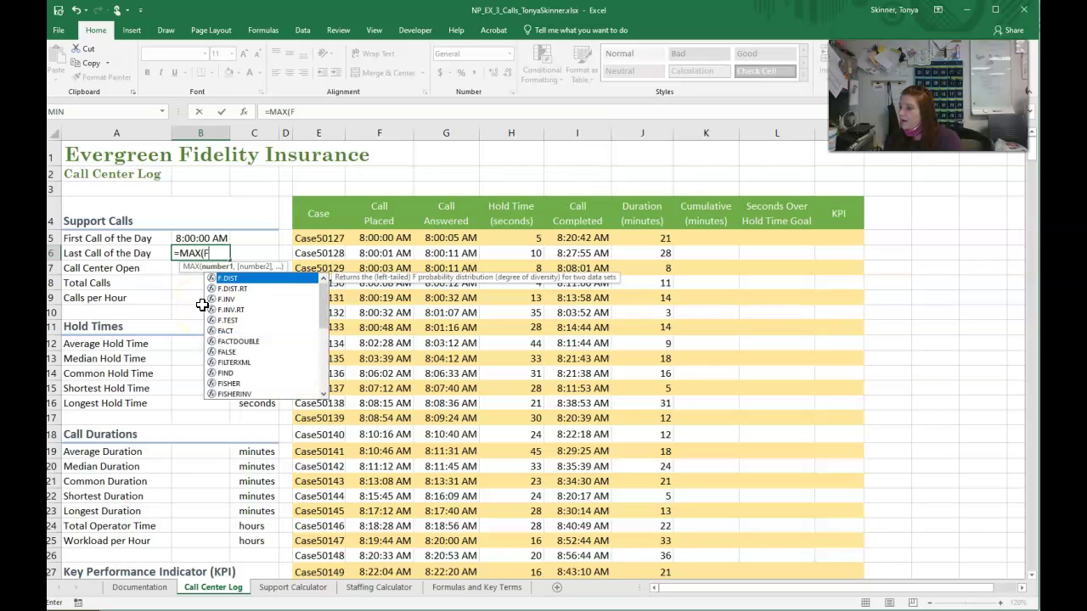
text(:F))
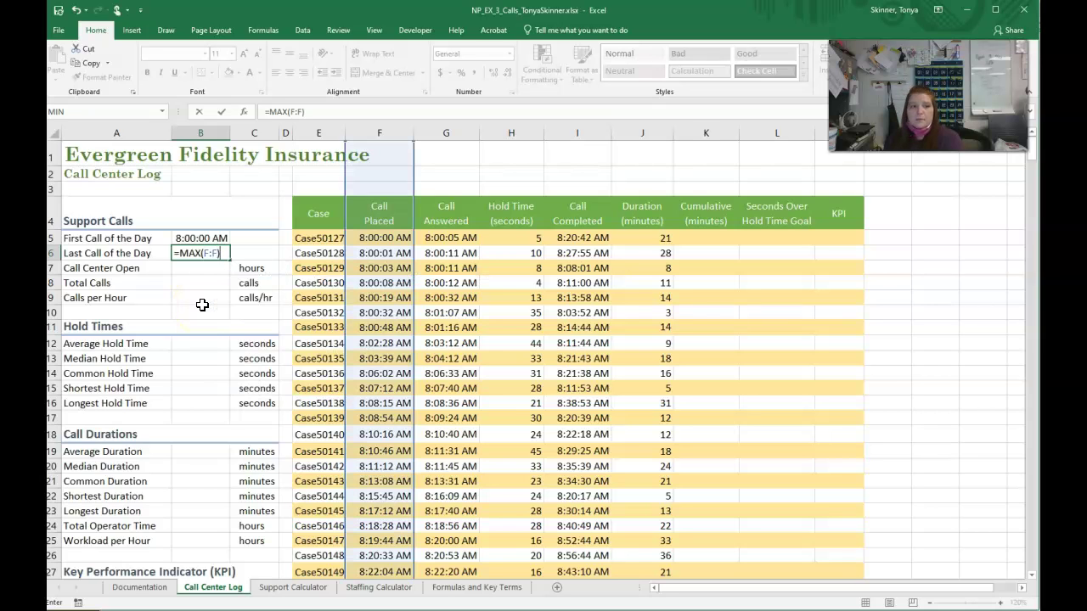
key(Return)
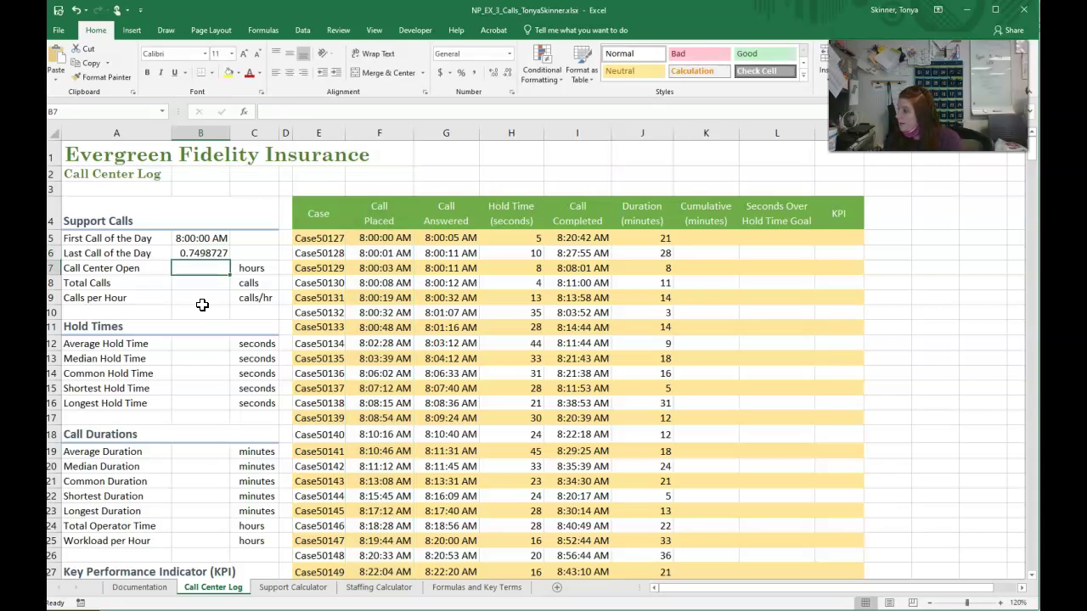
- Format the Last Call of the Day value in B6 as Time
key(Up)
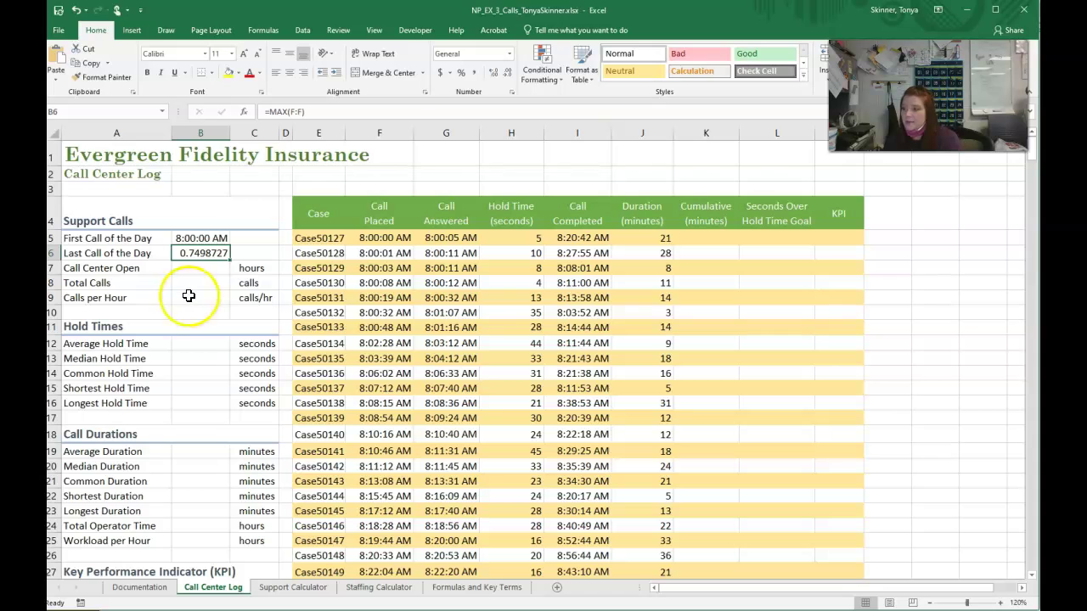
click(511, 54)
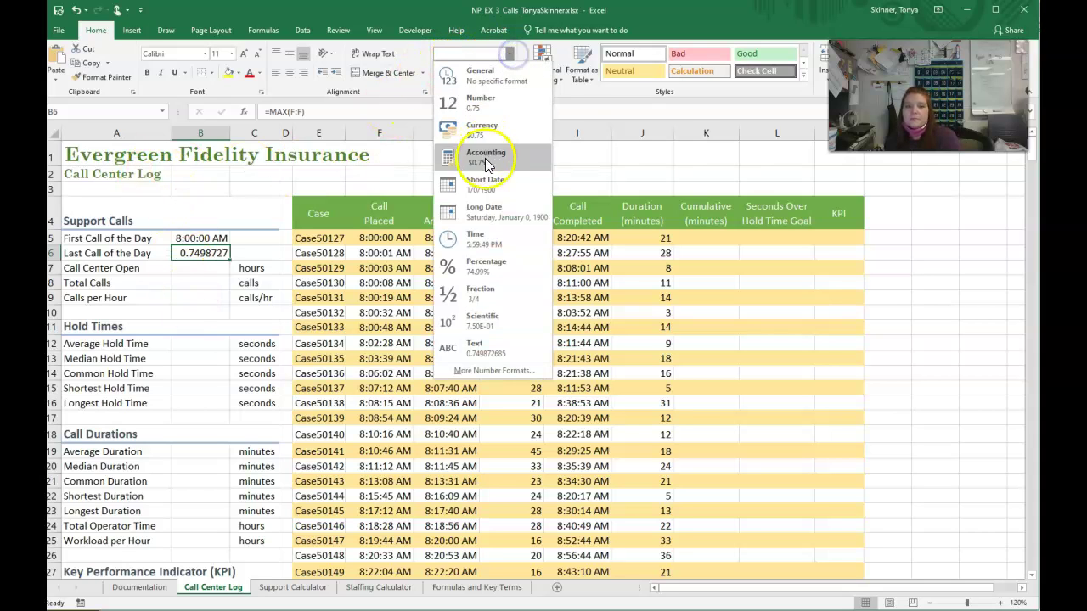
click(466, 245)
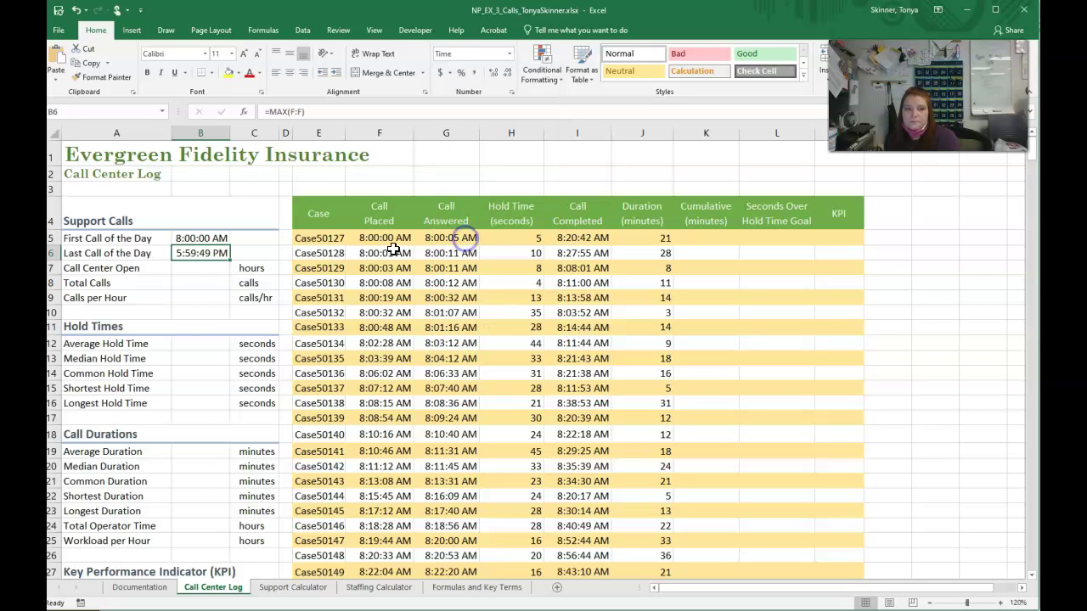
- Look up the days-to-hours conversion on the Formulas and Key Terms sheet, then return to B7 on the Call Center Log
click(219, 268)
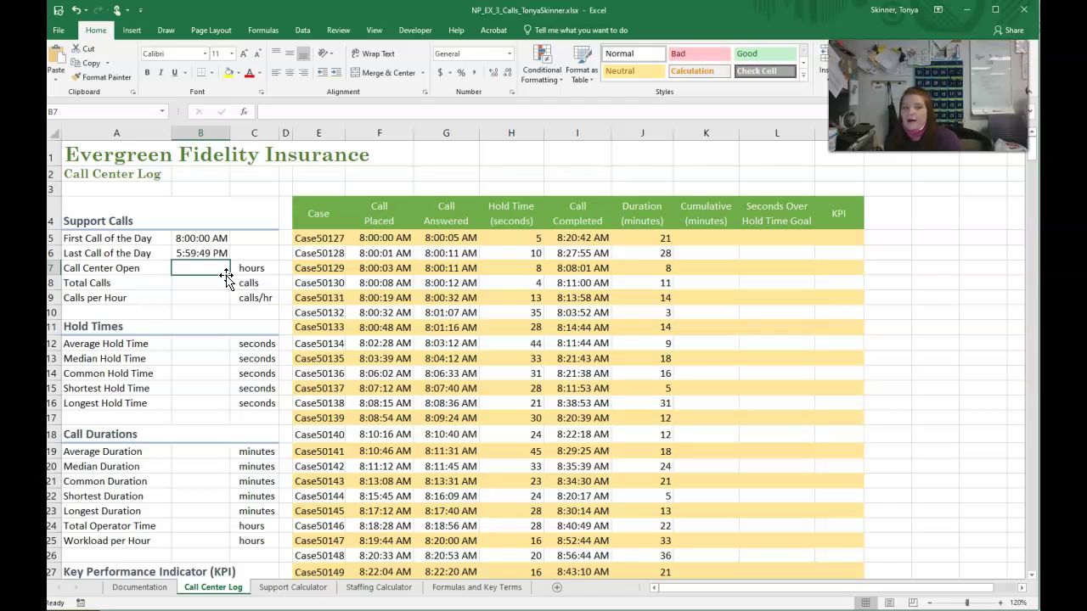
click(200, 238)
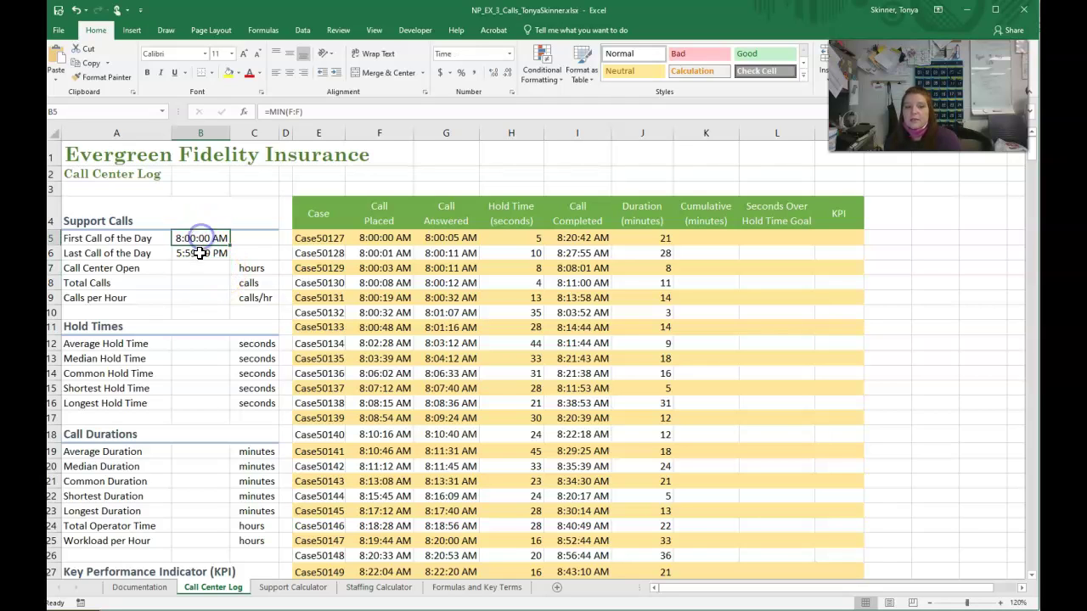
click(200, 253)
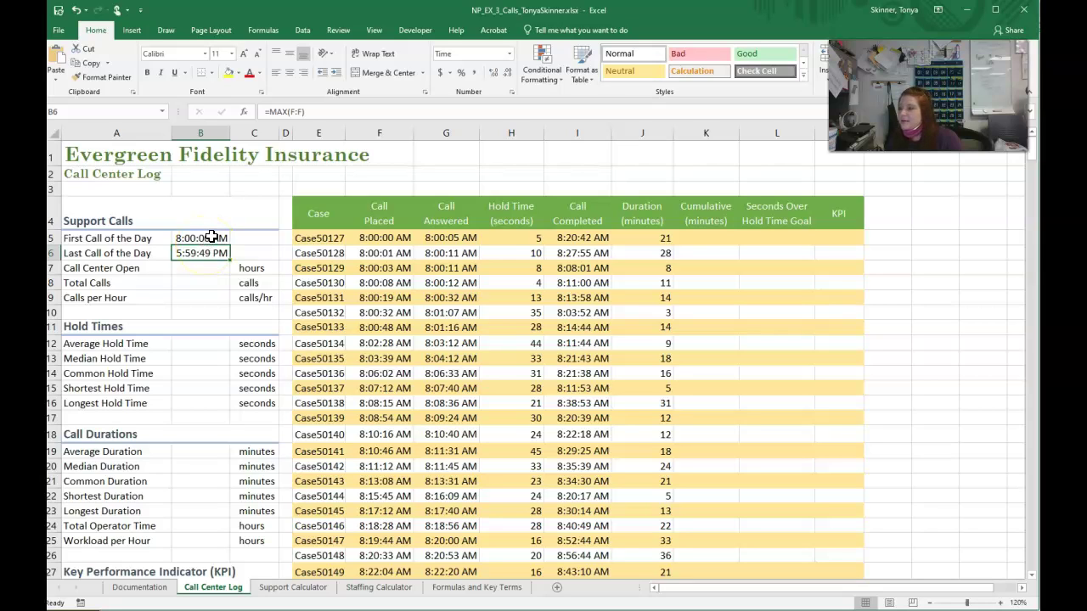
click(216, 268)
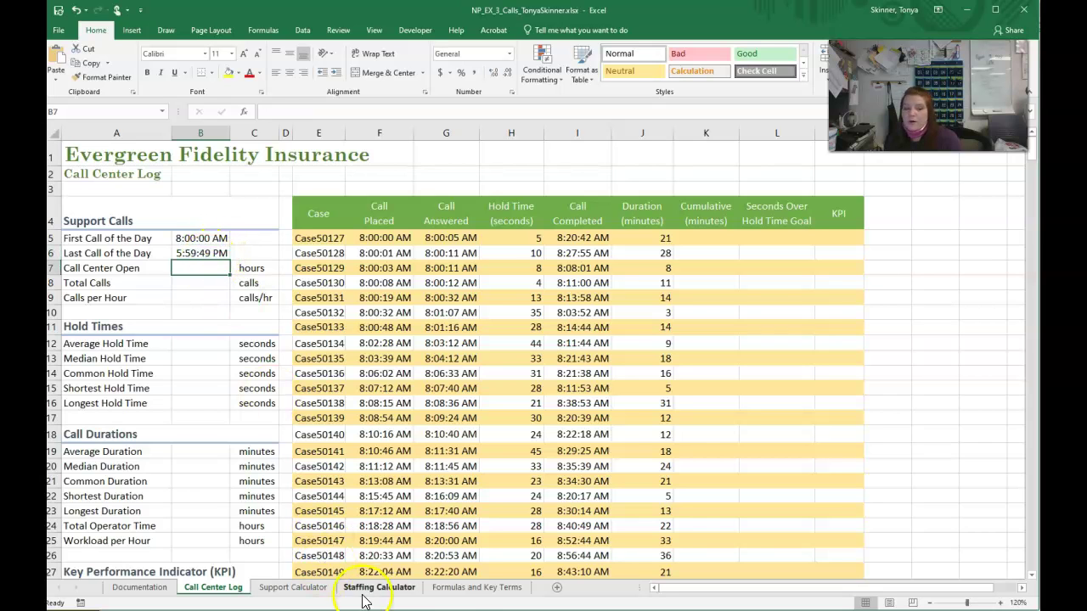
click(449, 588)
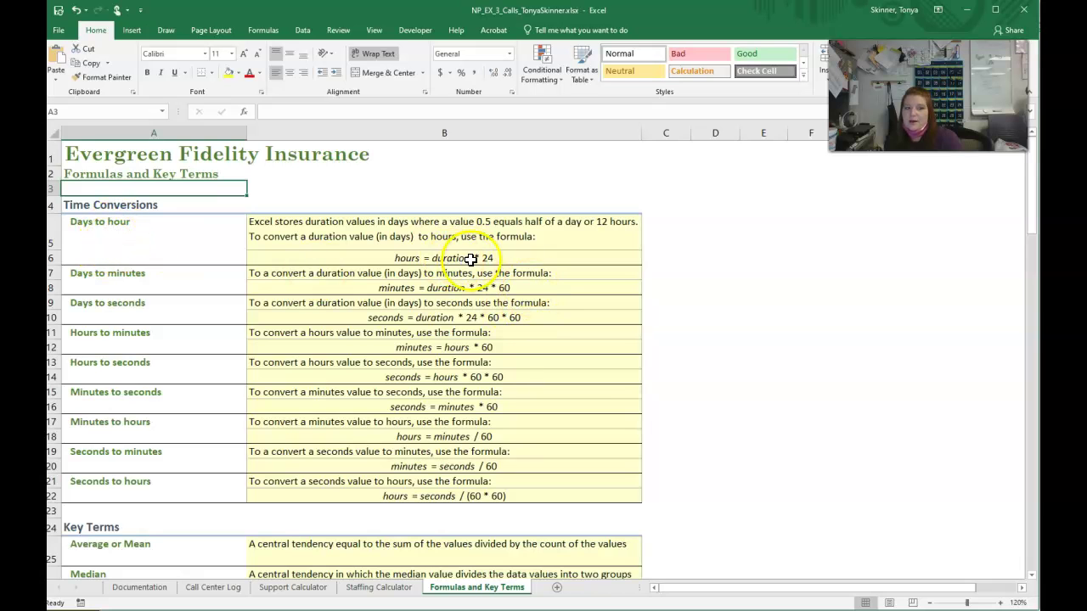
click(213, 594)
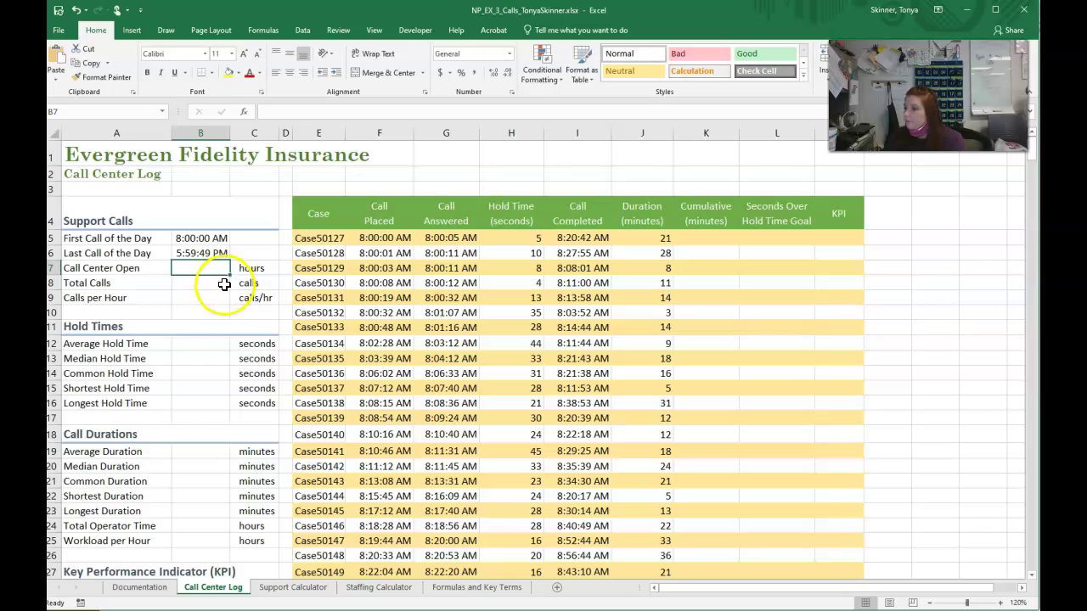
- Enter the formula =(B6-B5)*24 in B7 to calculate the hours the call center is open
text(=)
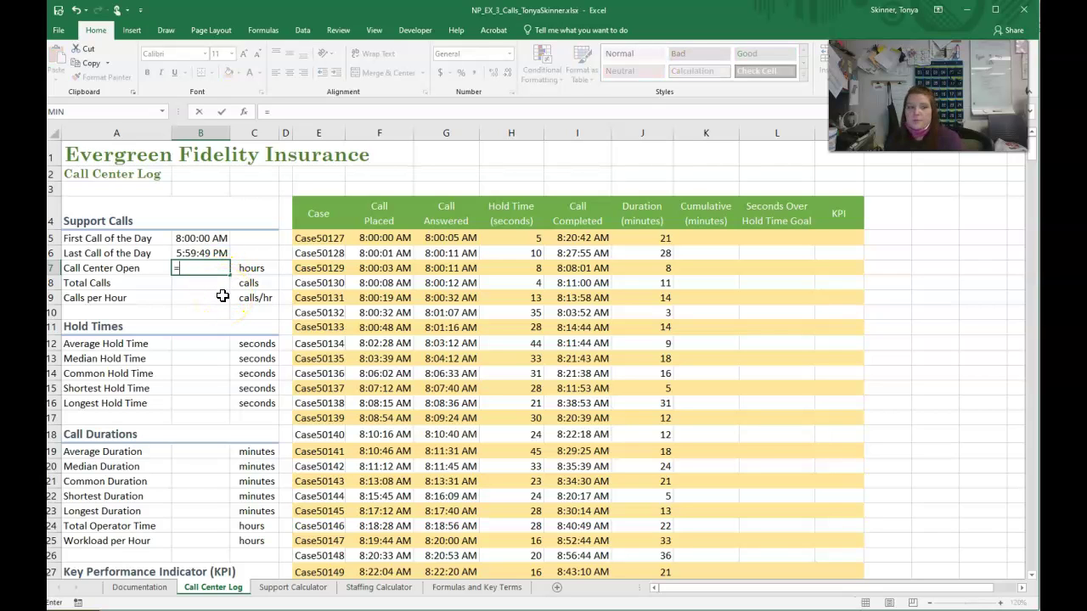
text(()
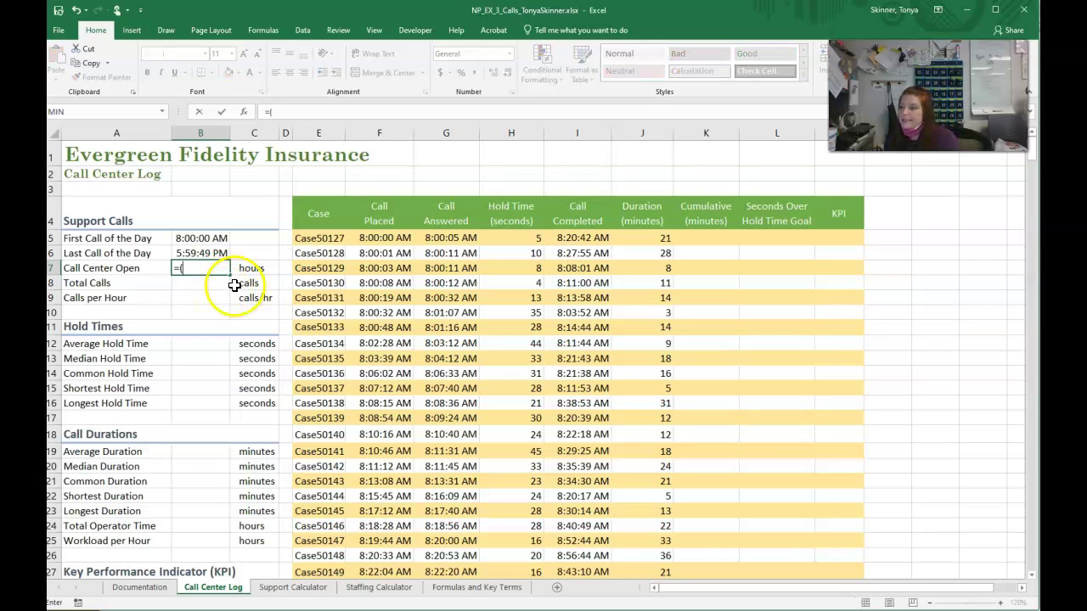
click(209, 253)
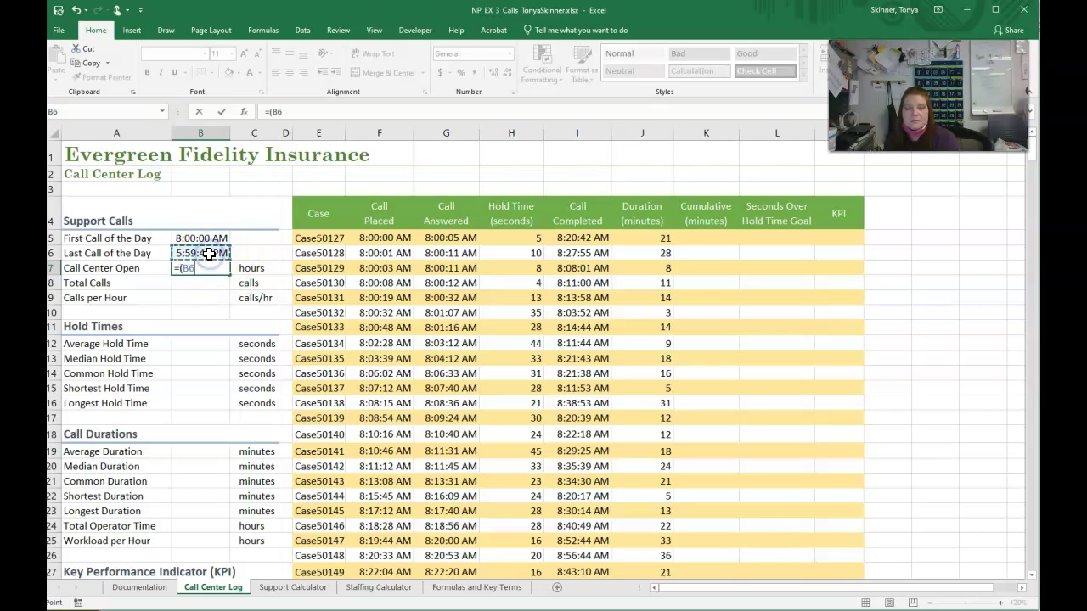
text(-)
click(206, 242)
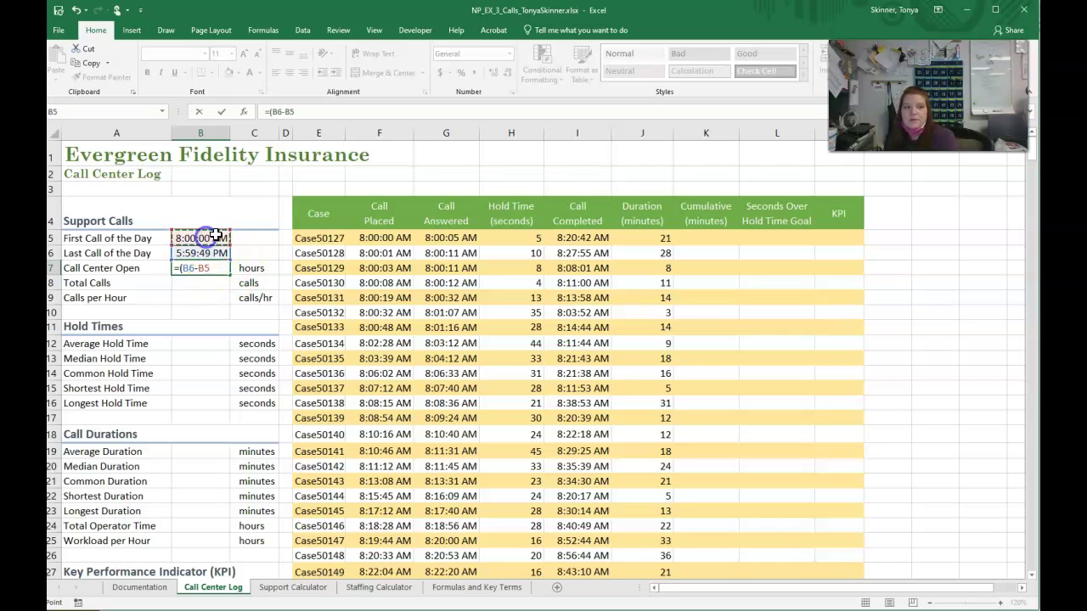
text())
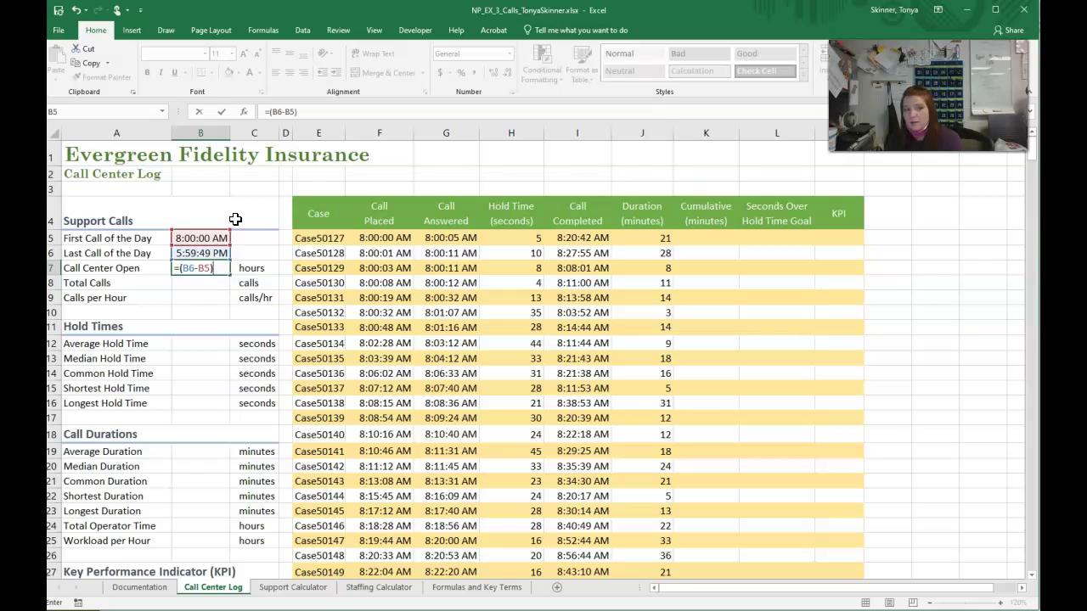
text(*24)
key(Return)
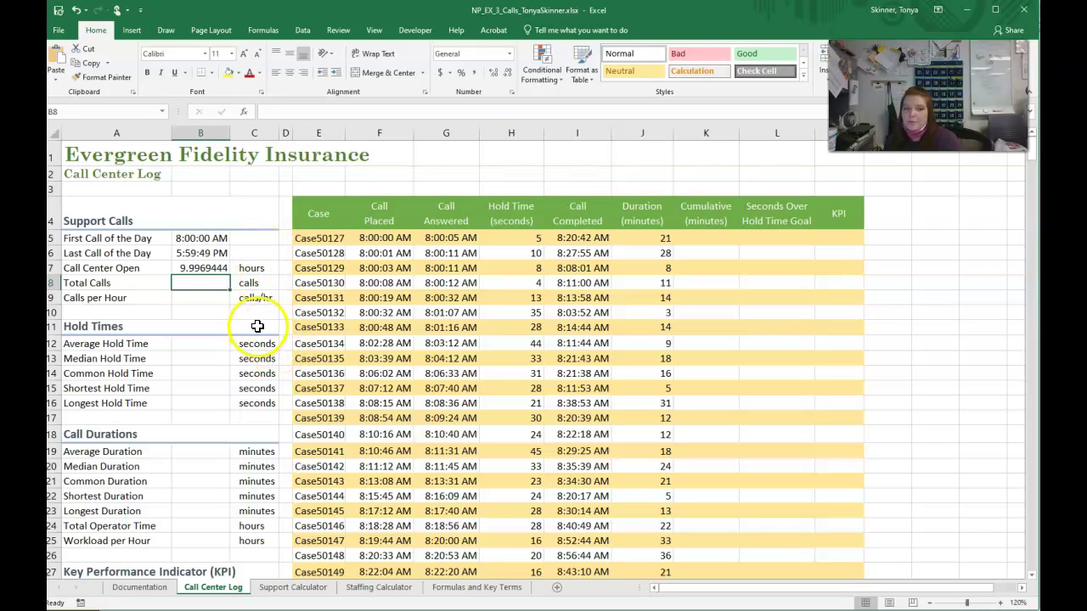
- Format the Call Center Open value in B7 as Number
click(209, 267)
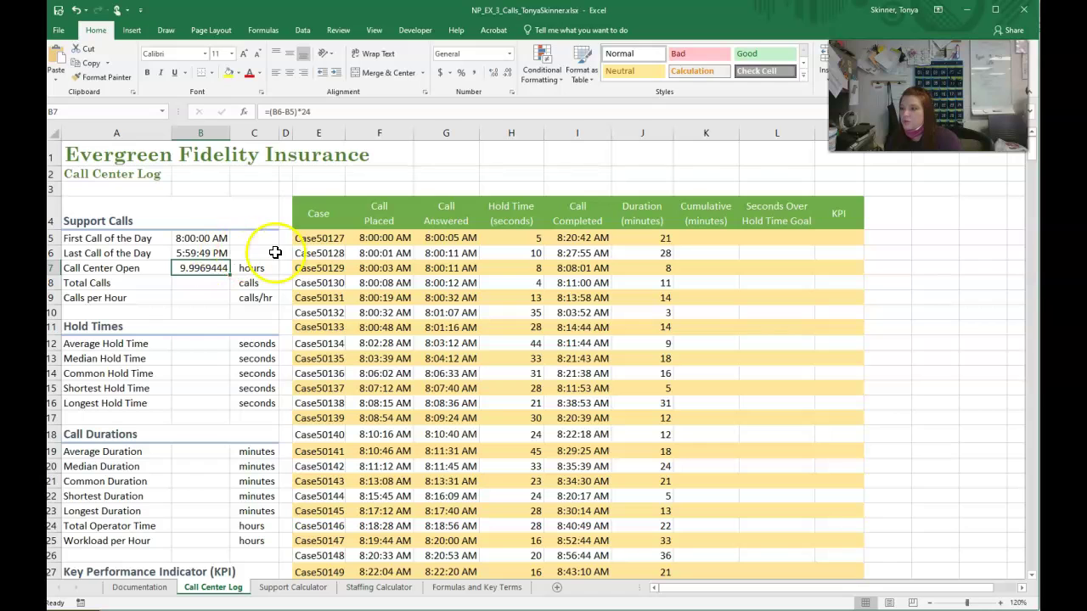
click(510, 53)
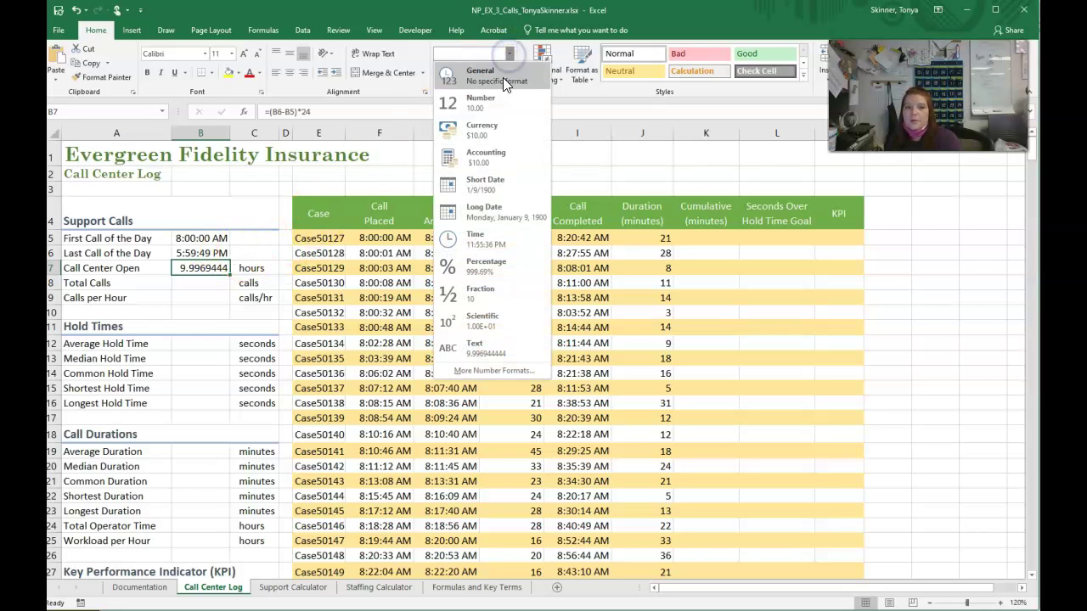
click(491, 106)
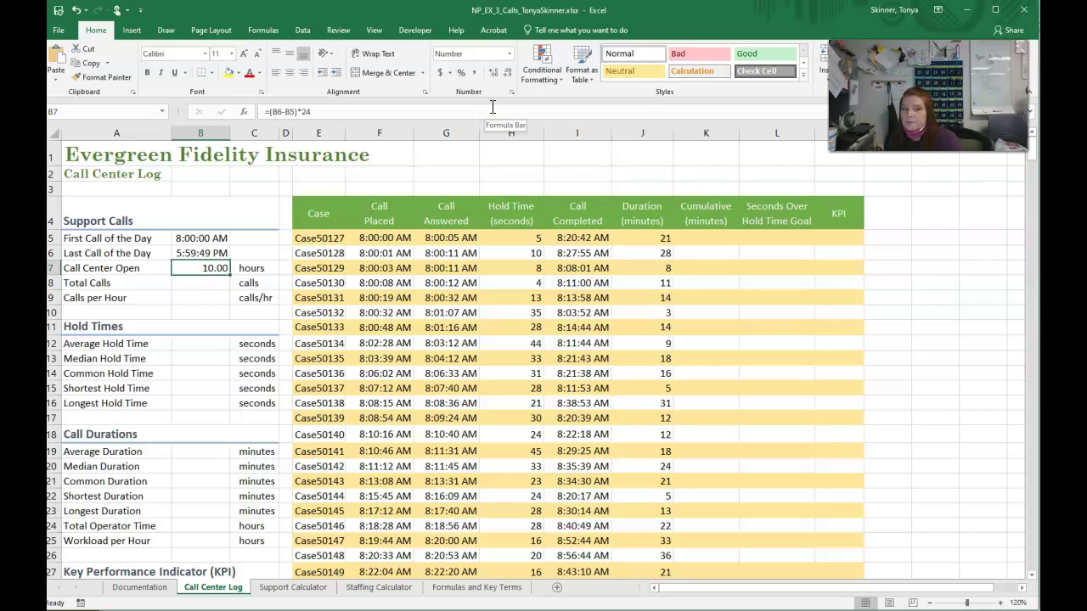
- Enter the formula =COUNT(F:F) in B8 for the Total Calls
click(214, 283)
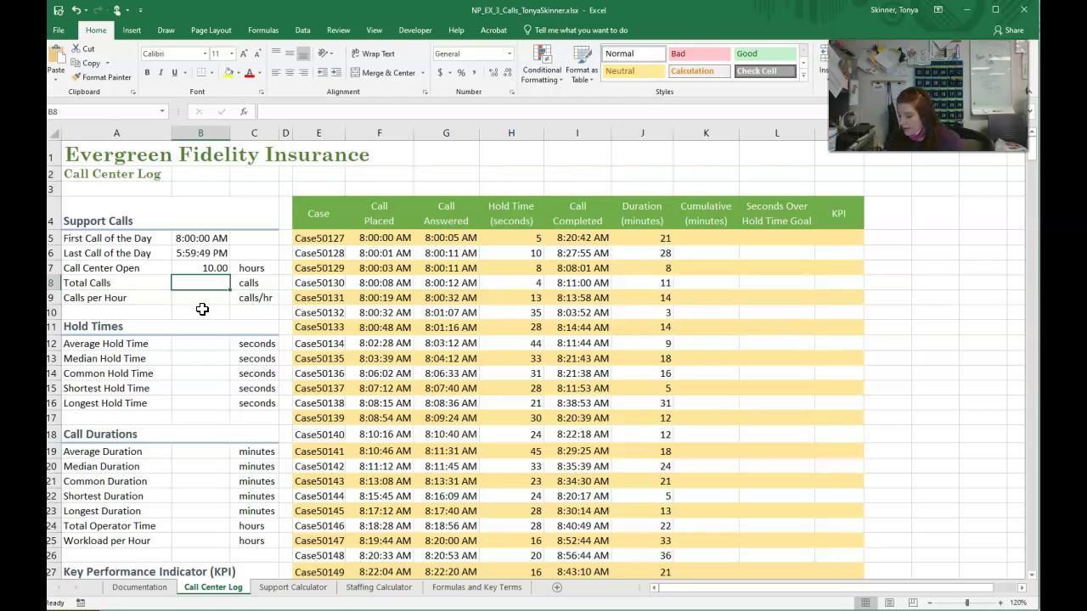
text(=COUNT()
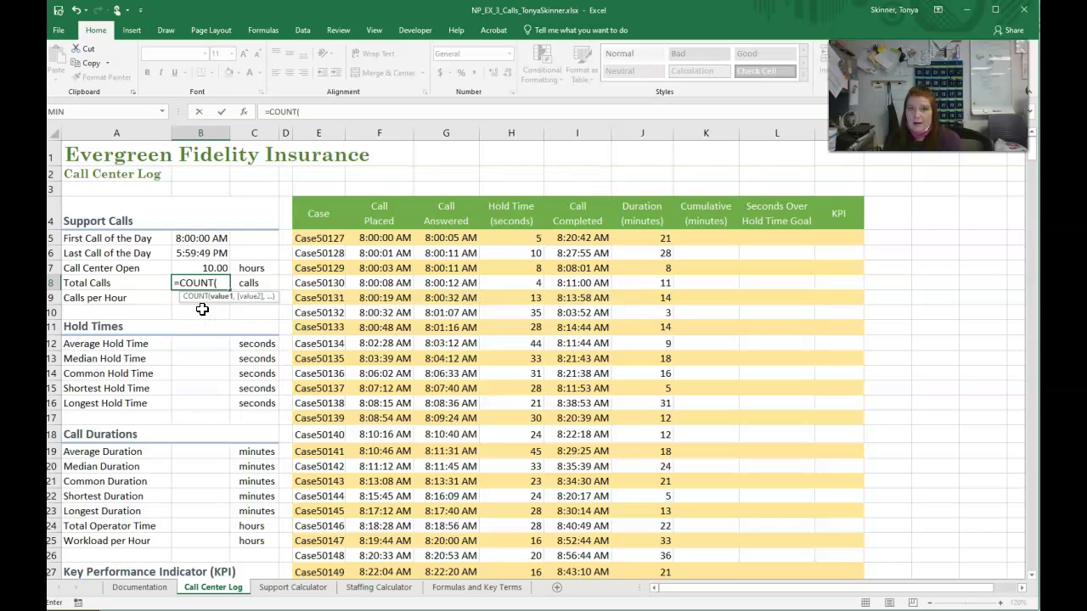
text(F:F)
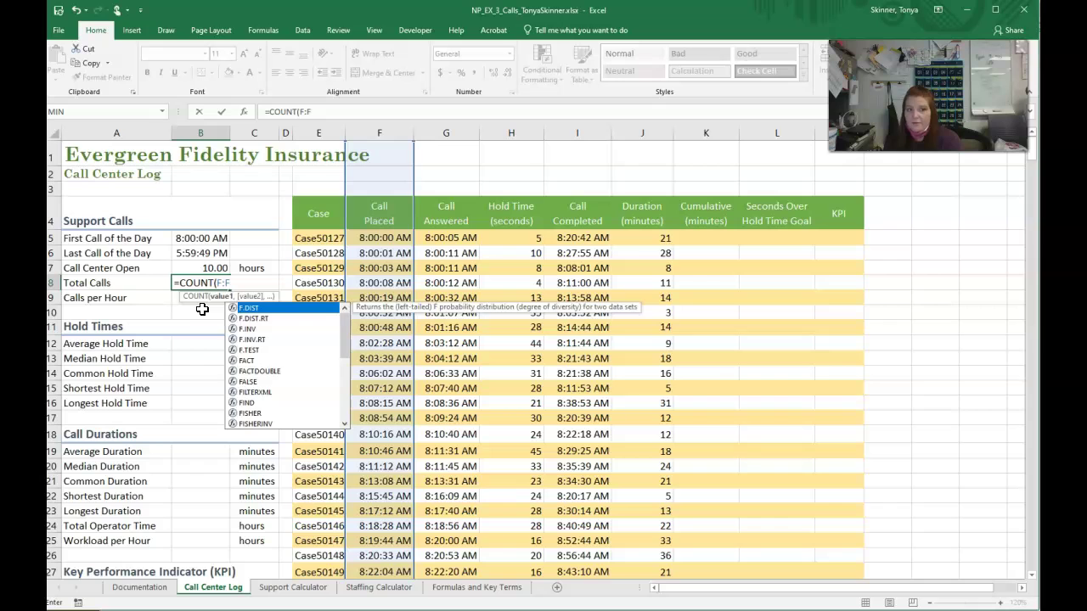
text())
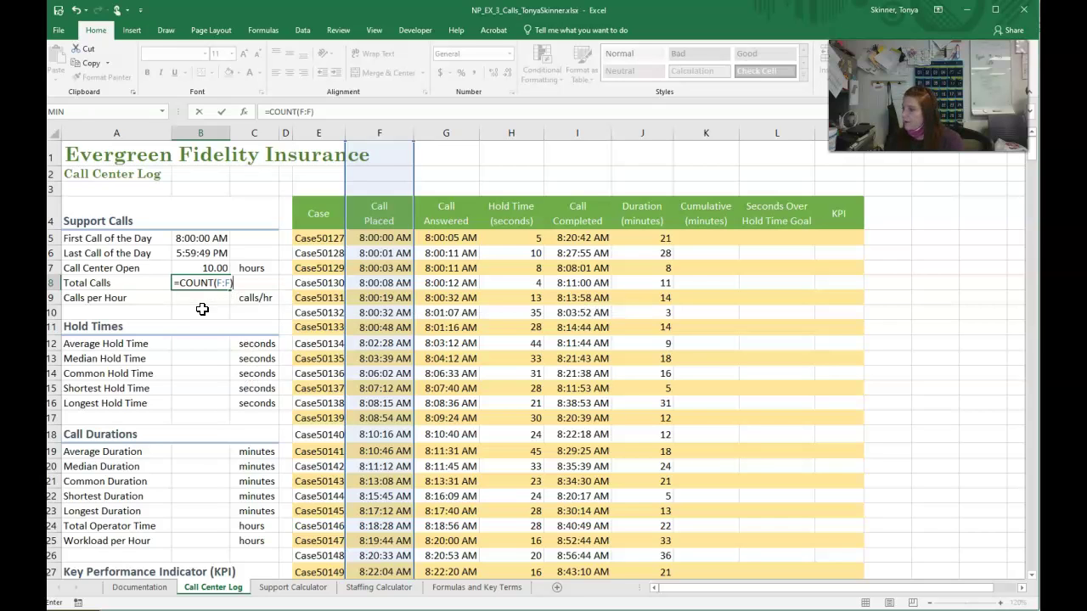
key(Return)
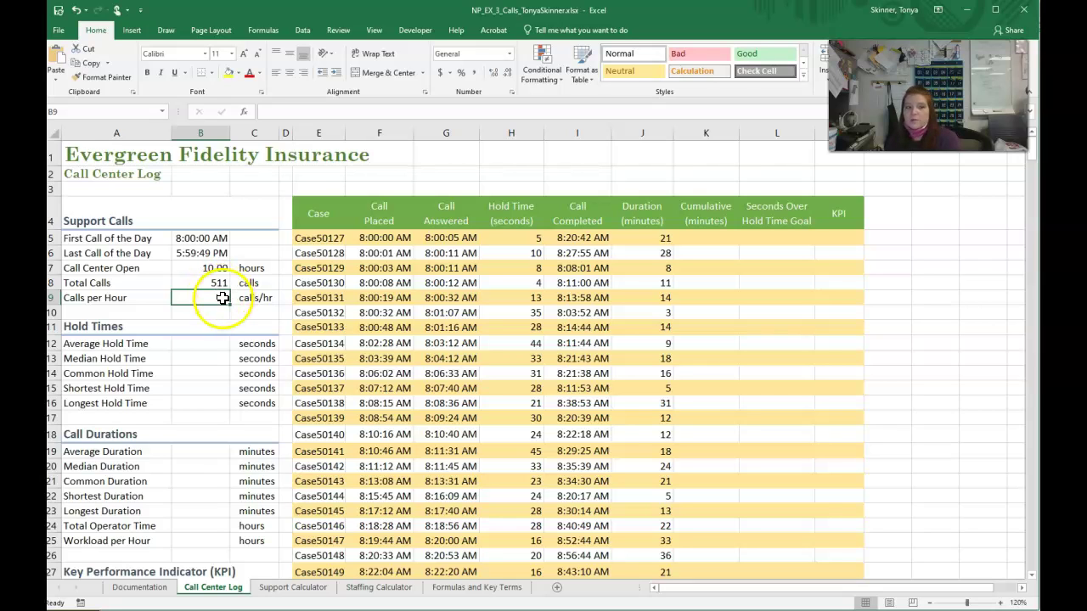
- Enter the formula =B8/B7 in B9 to calculate the Calls per Hour
text(=)
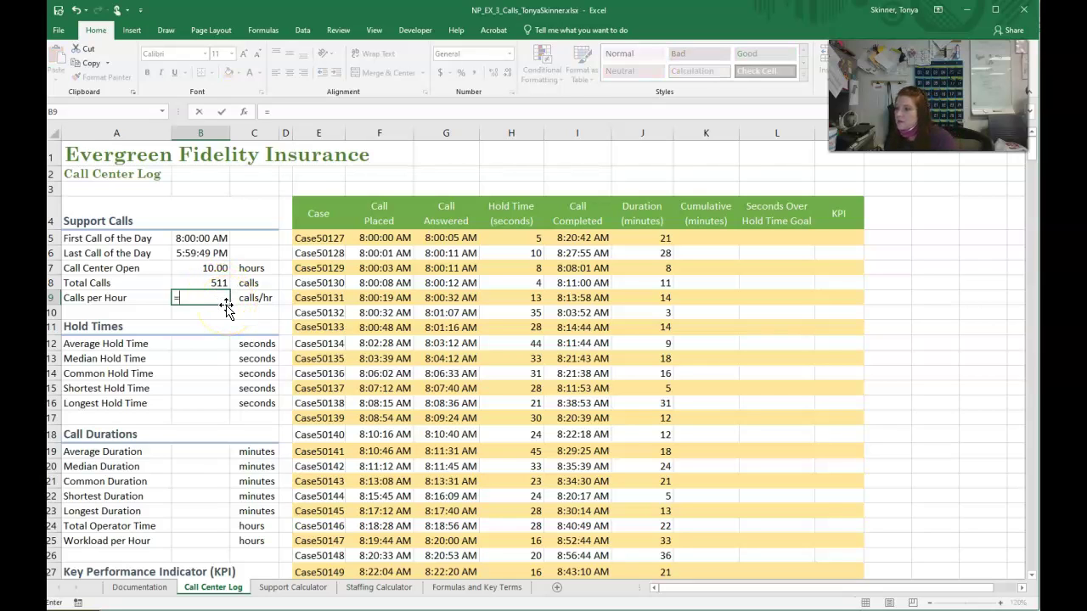
click(202, 284)
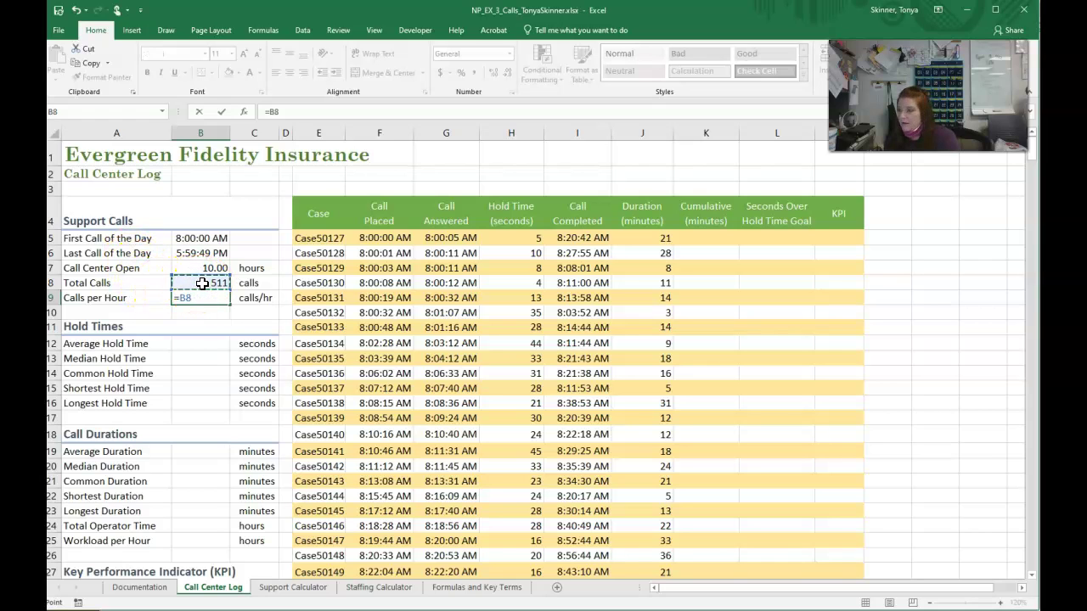
text(/)
click(207, 269)
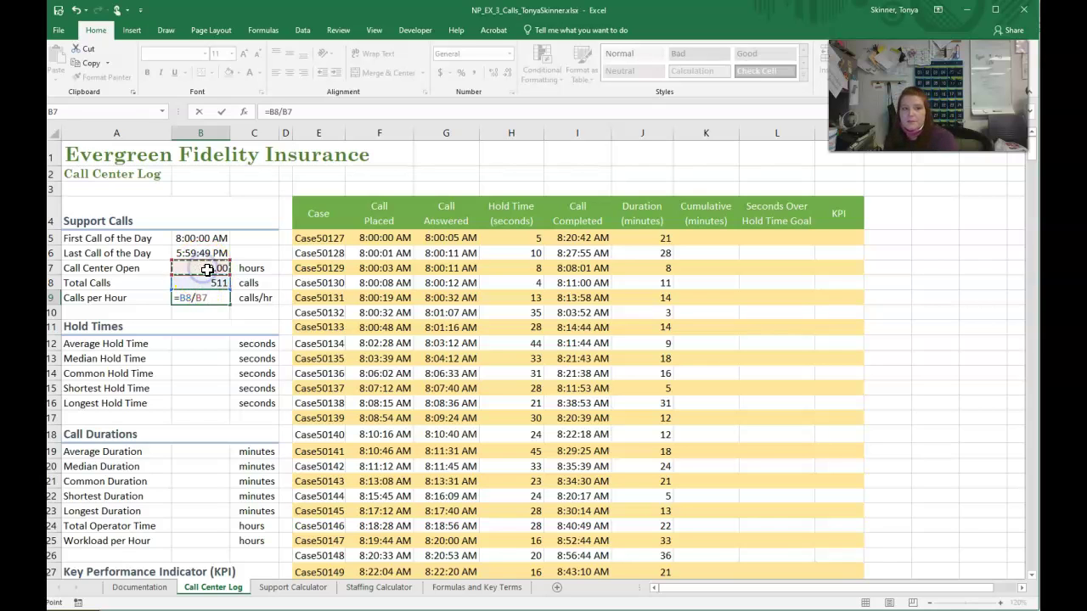
key(Return)
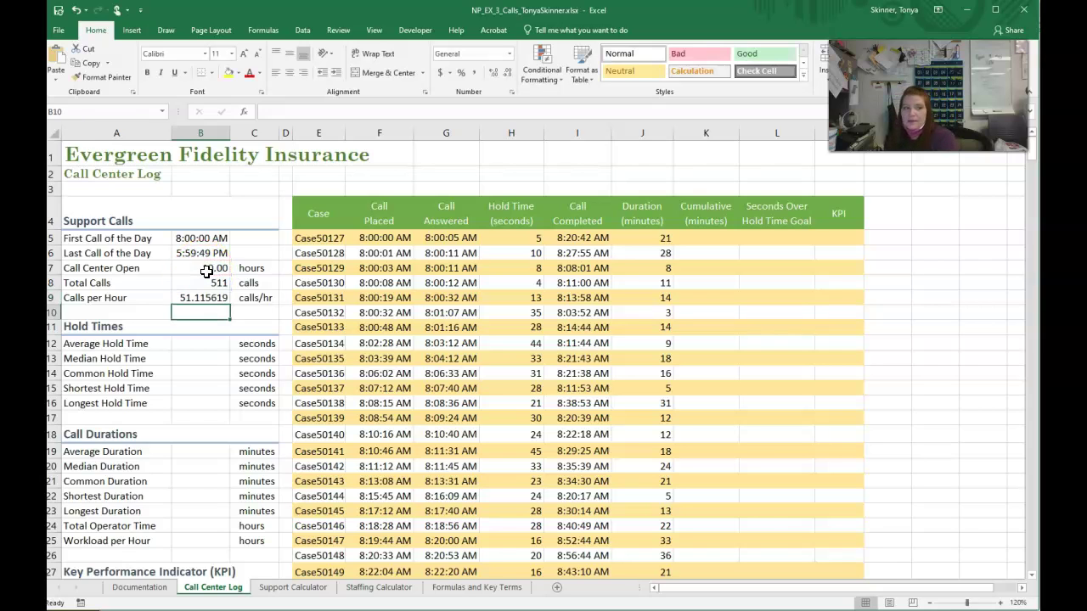
- Format the Calls per Hour value in B9 as Number
click(220, 299)
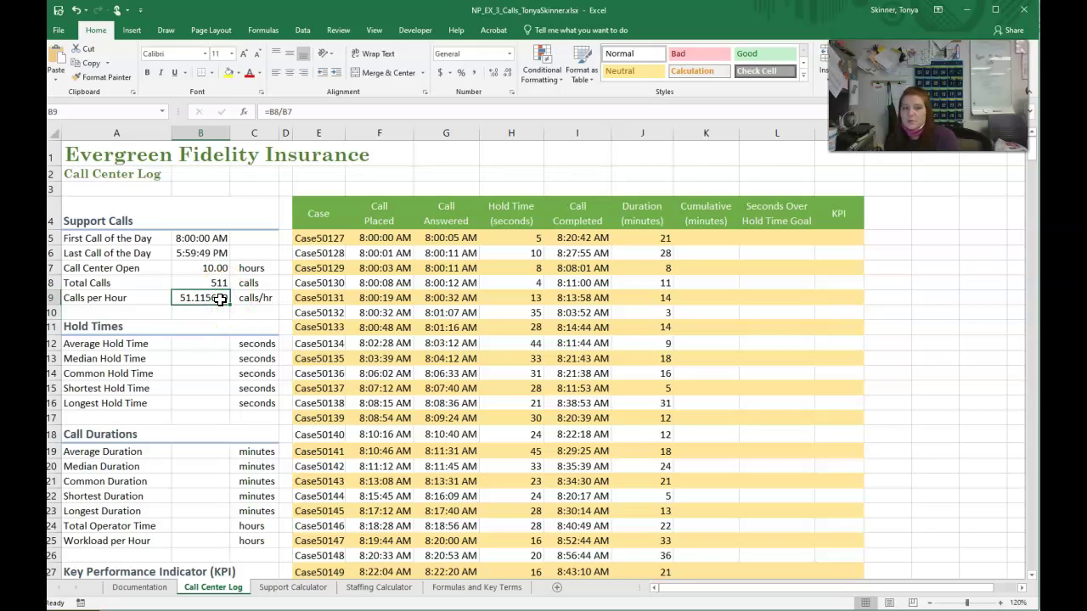
click(222, 301)
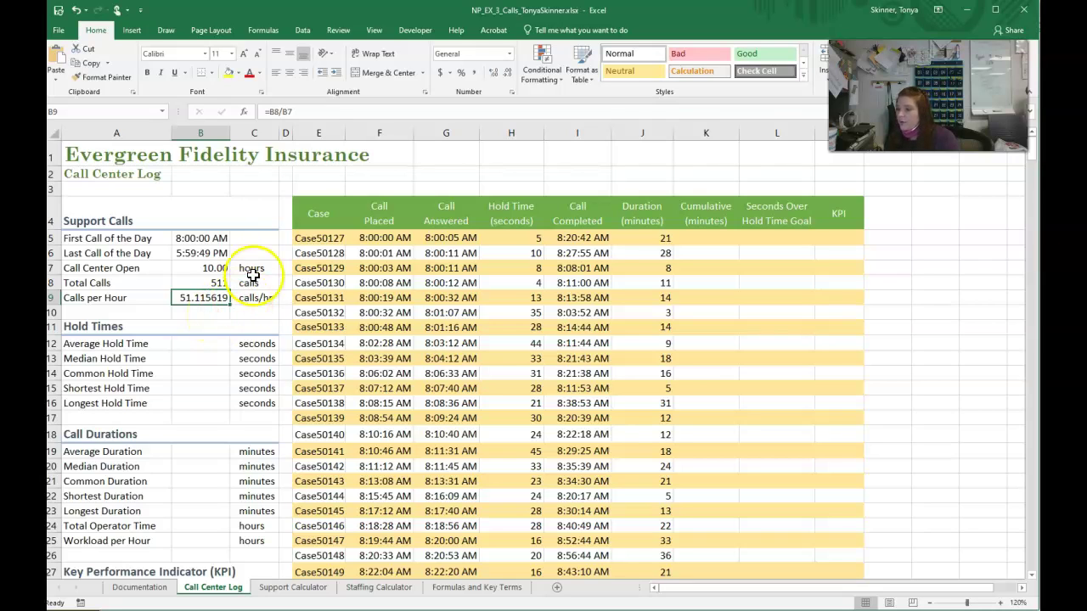
click(510, 53)
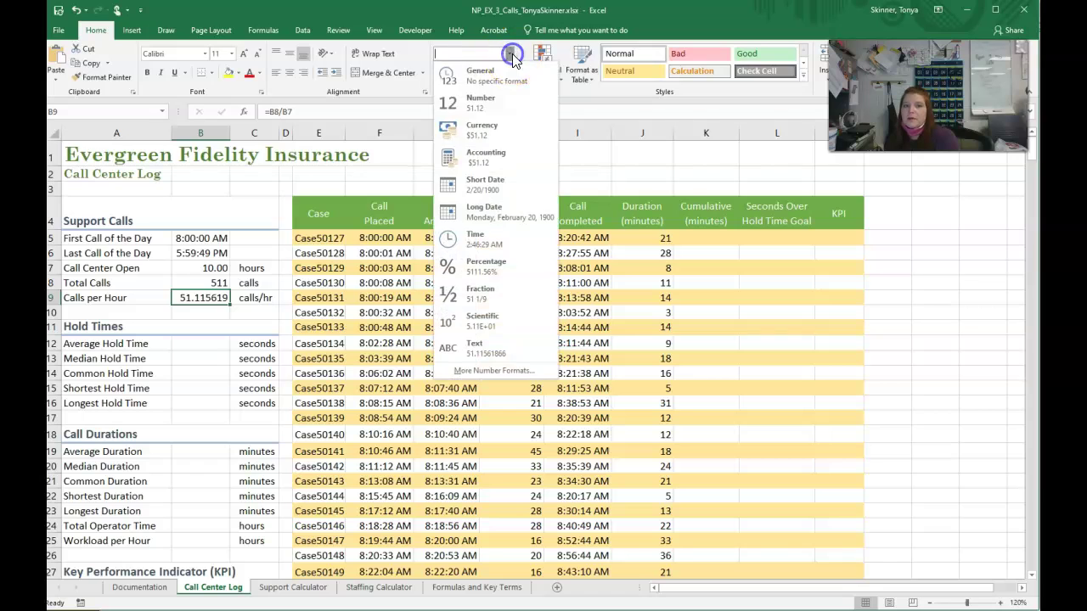
click(481, 102)
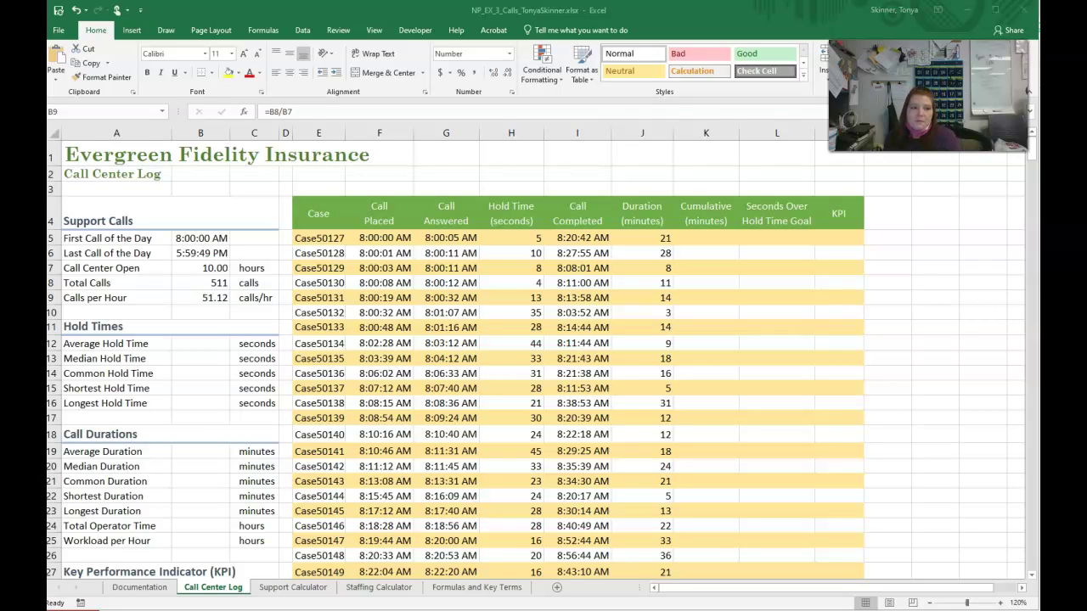
click(181, 338)
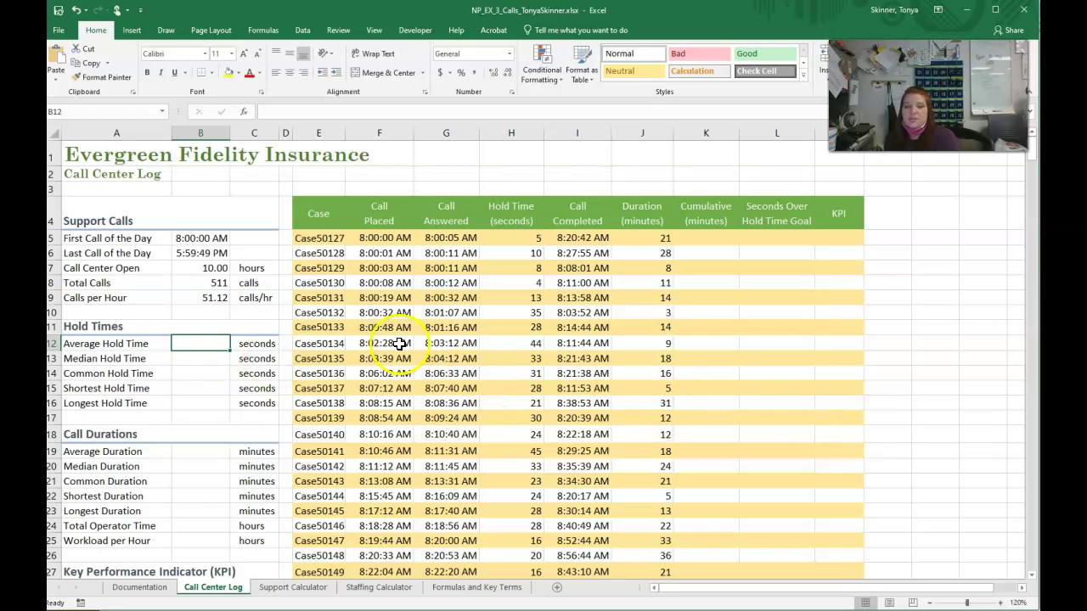
scroll(395, 342, down, 2)
click(212, 223)
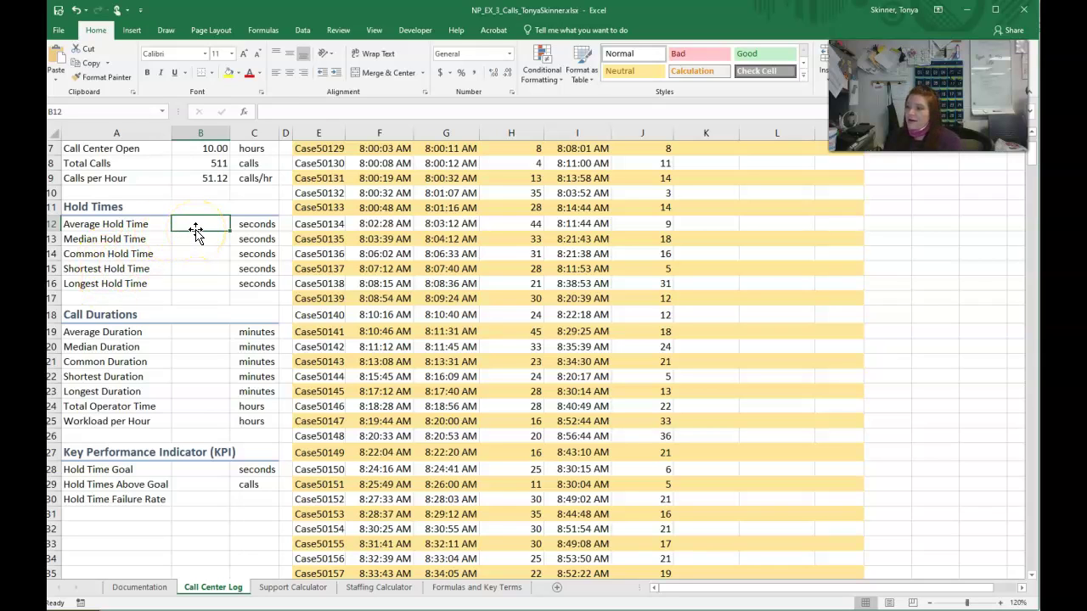
click(253, 32)
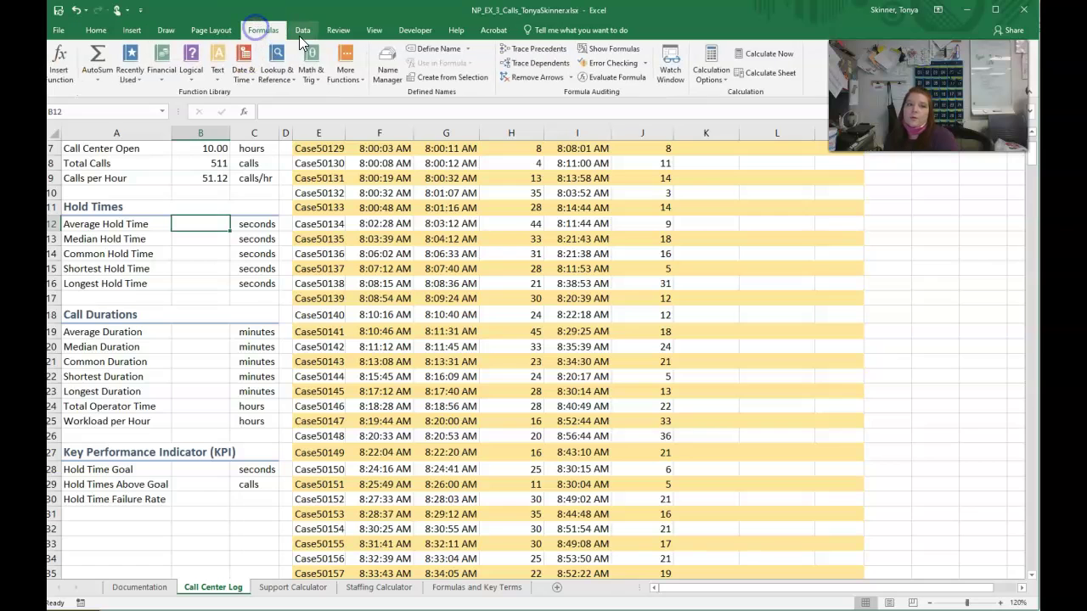
click(345, 69)
mouse_move(372, 100)
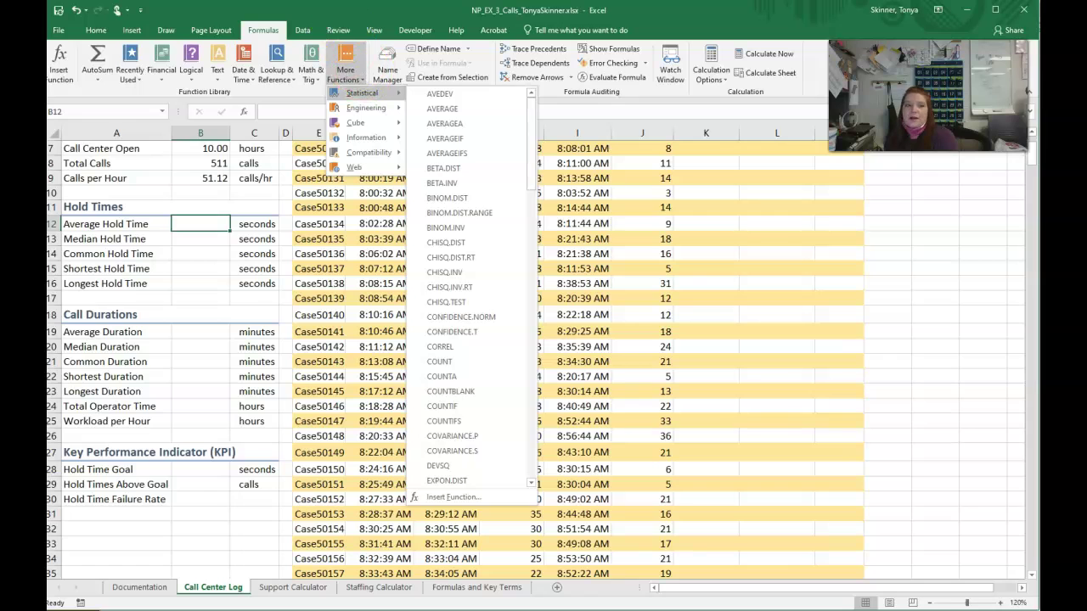
click(327, 12)
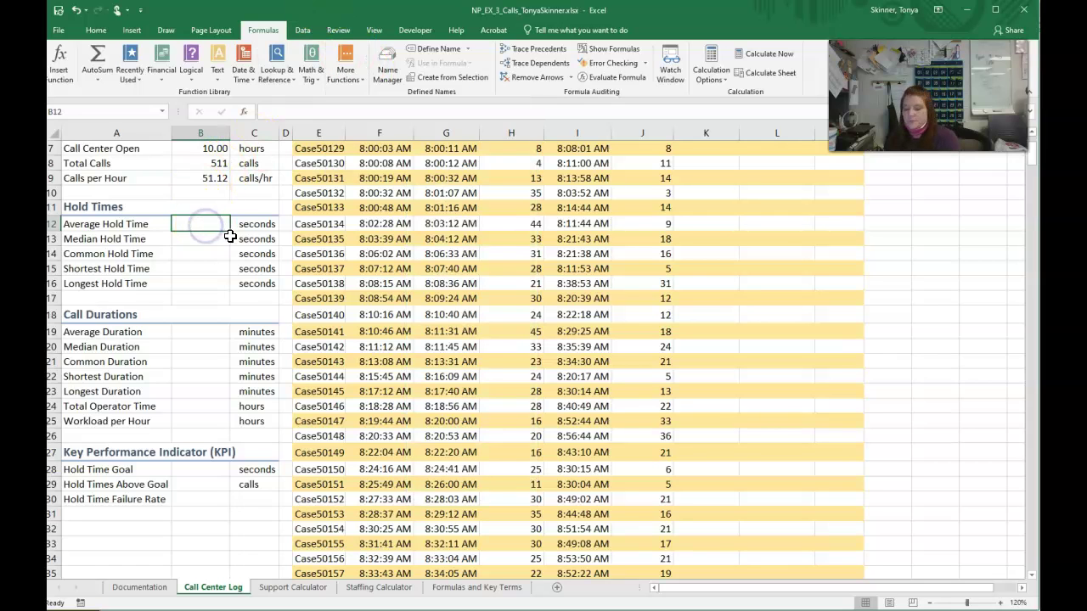
- Enter the formula =AVERAGE(H:H) in B12 for the Average Hold Time
text(=average()
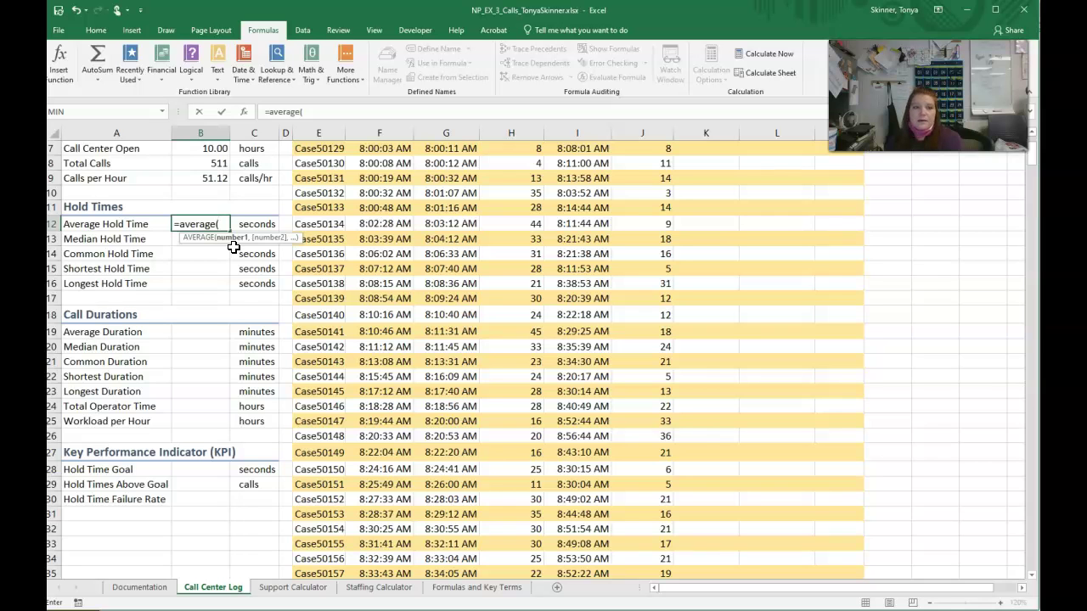
scroll(218, 263, up, 2)
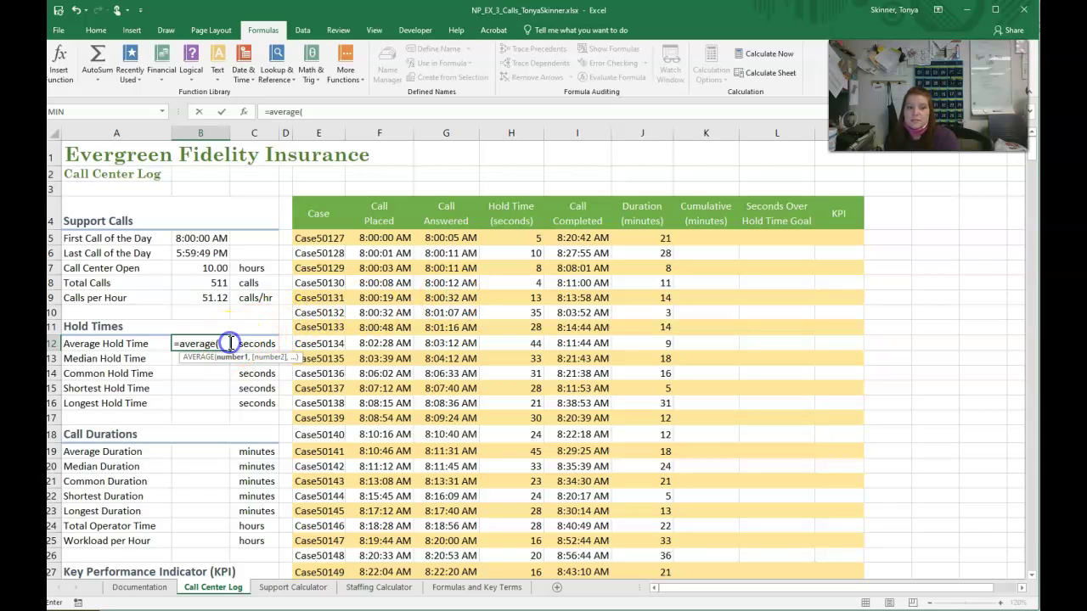
text(H:)
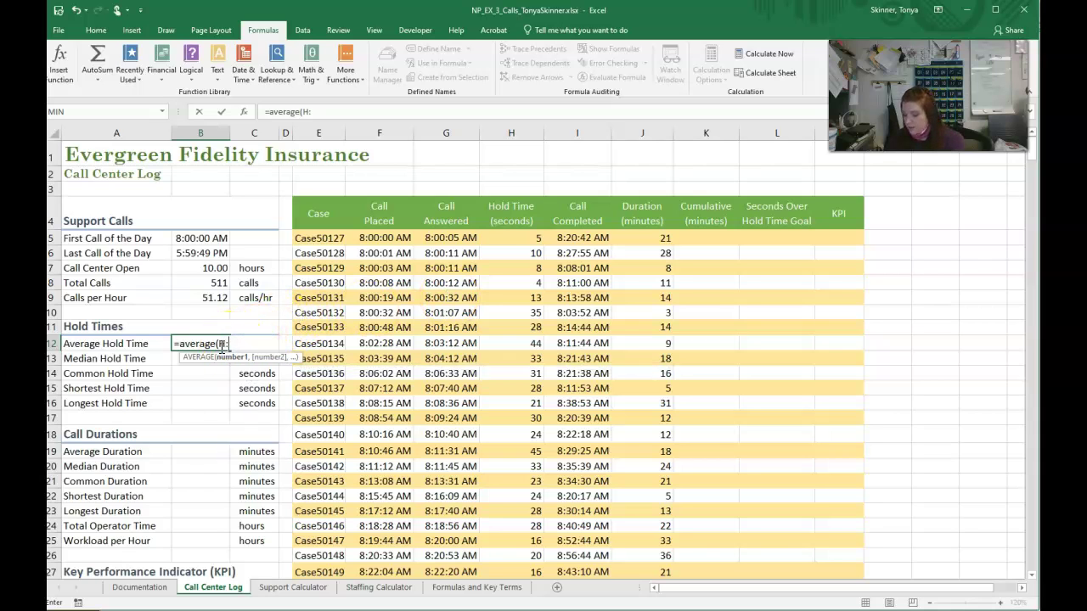
text(H))
key(Return)
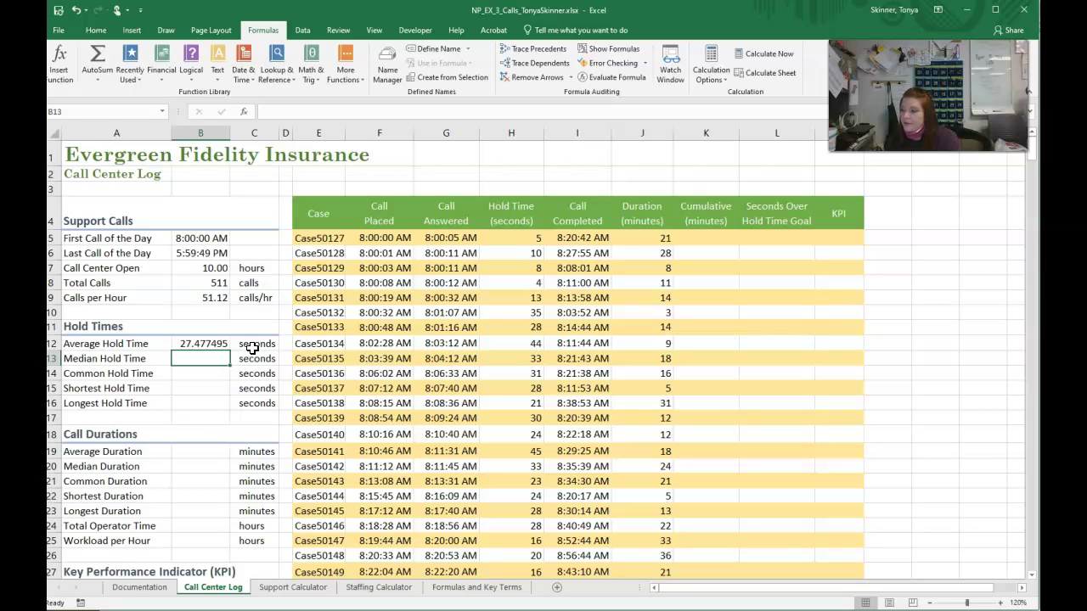
- Enter the formula =MEDIAN(H:H) in B13 for the Median Hold Time
text(=median(H:H))
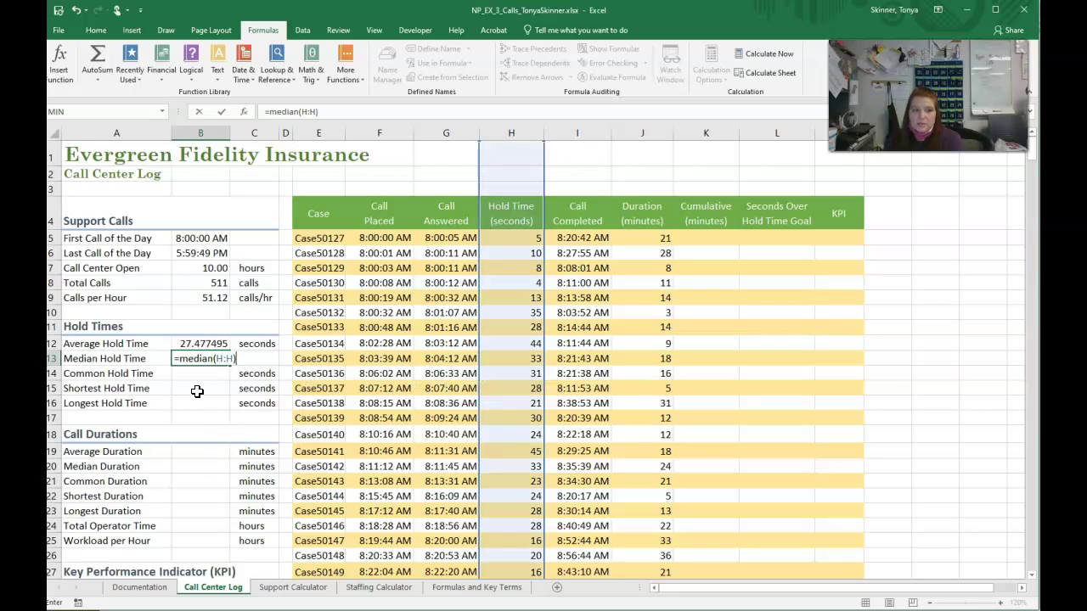
key(Return)
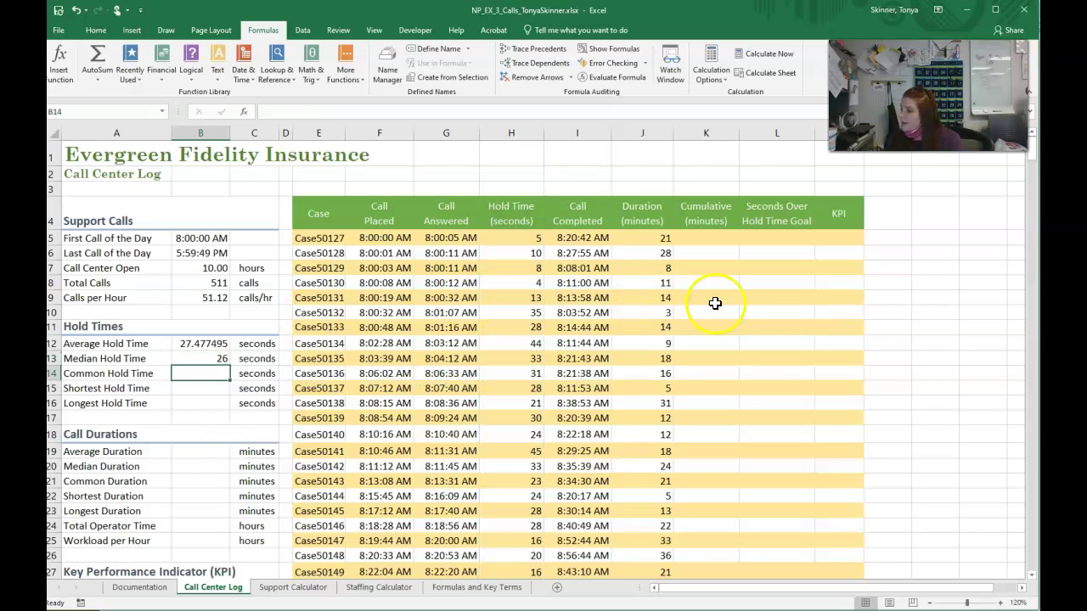
click(208, 358)
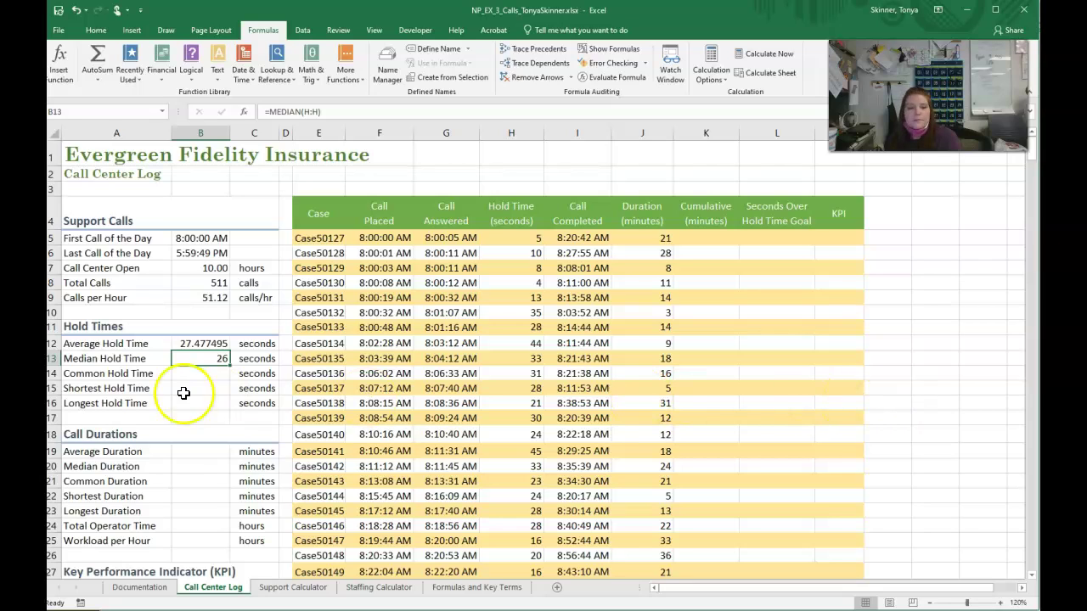
- Enter the formula =MODE.SNGL(H:H) in B14 for the Common Hold Time
click(206, 376)
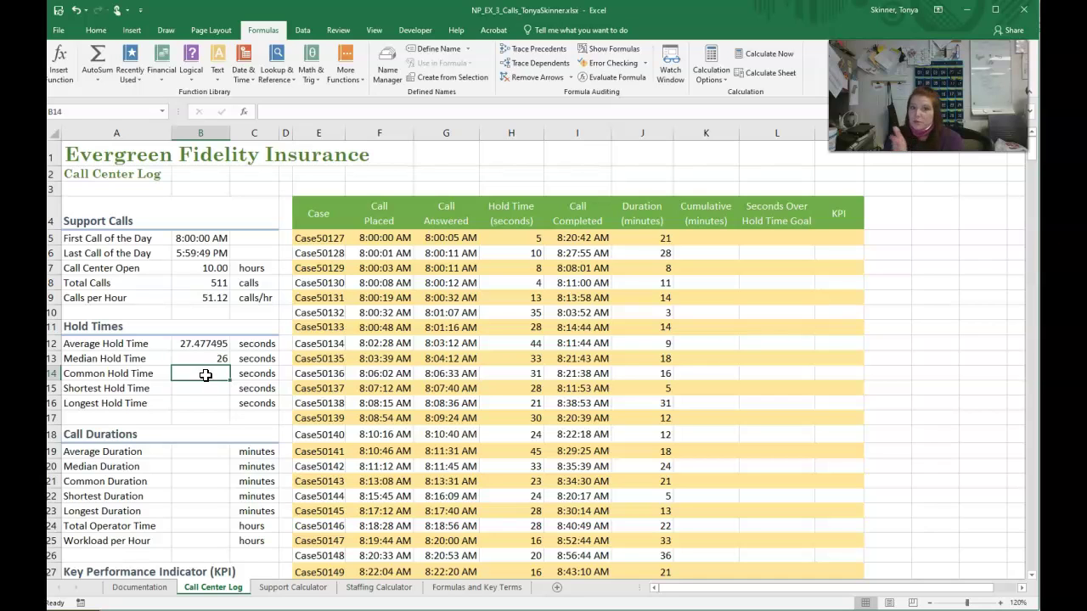
text(=MODE)
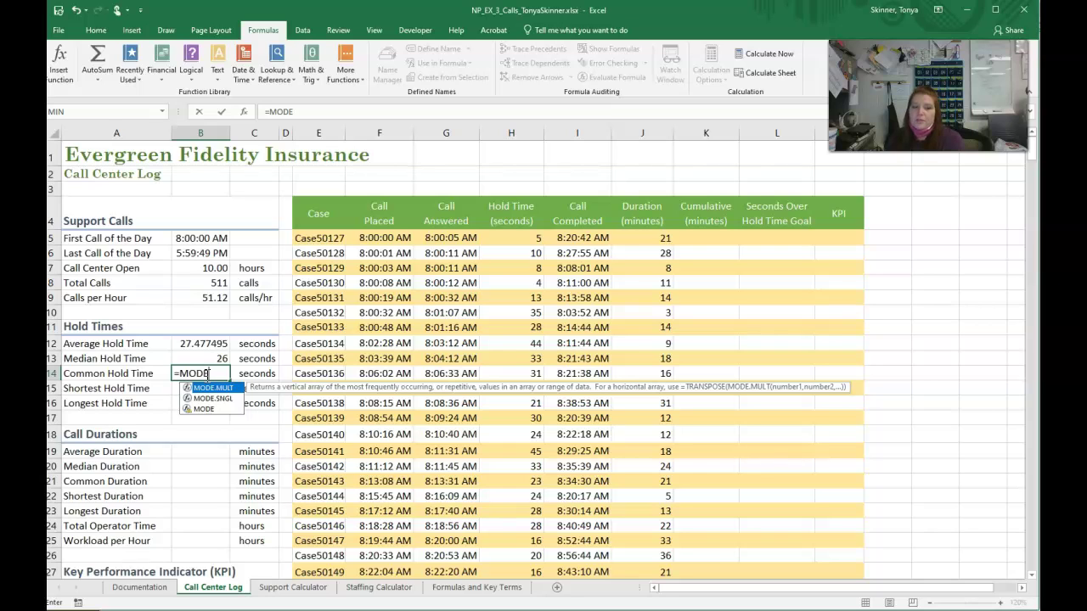
key(Down)
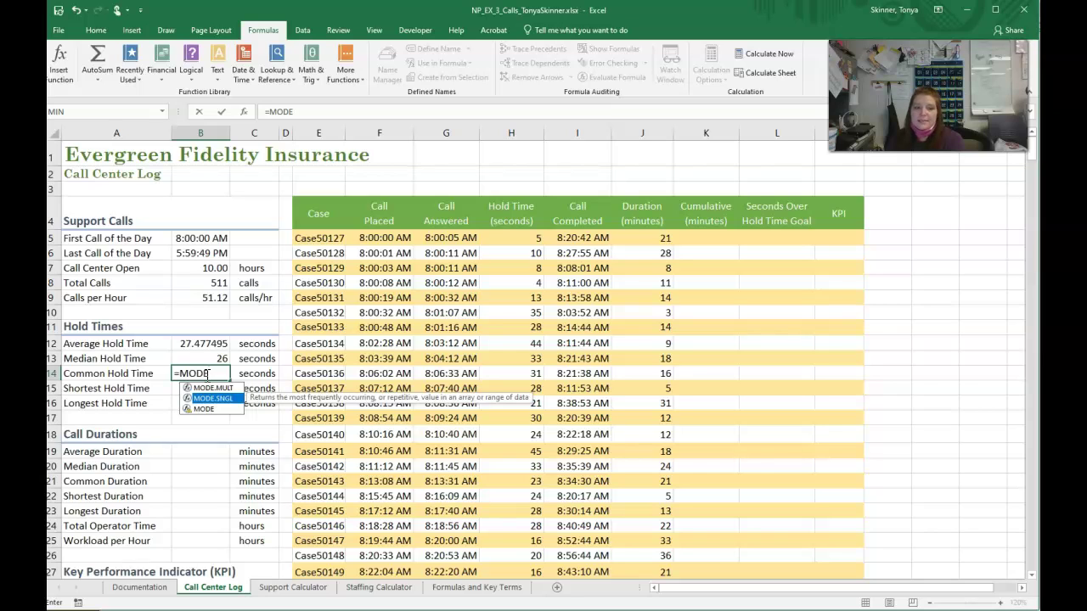
key(Tab)
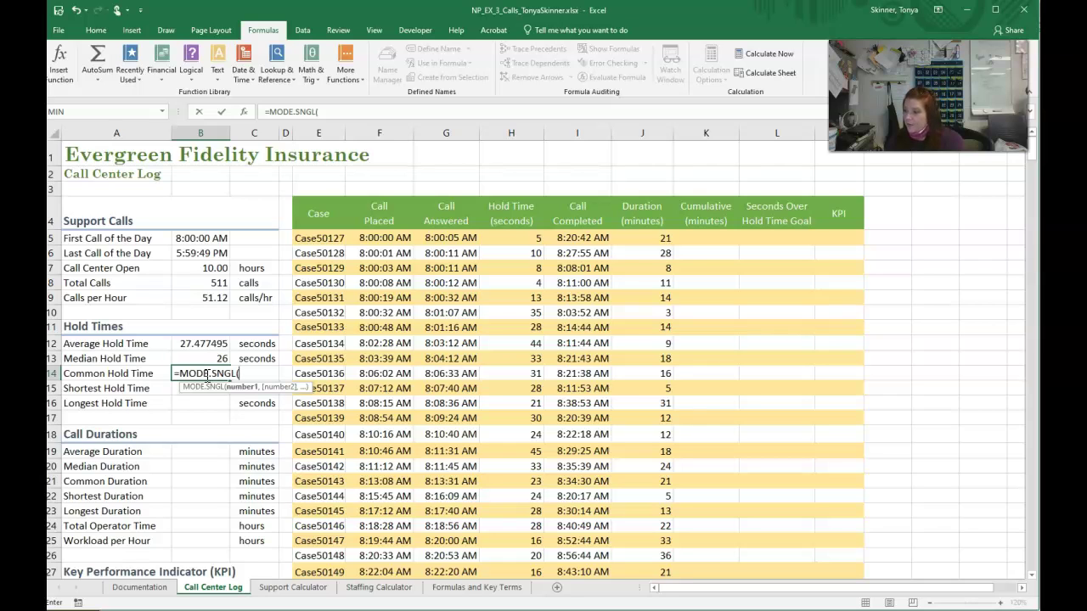
text(H)
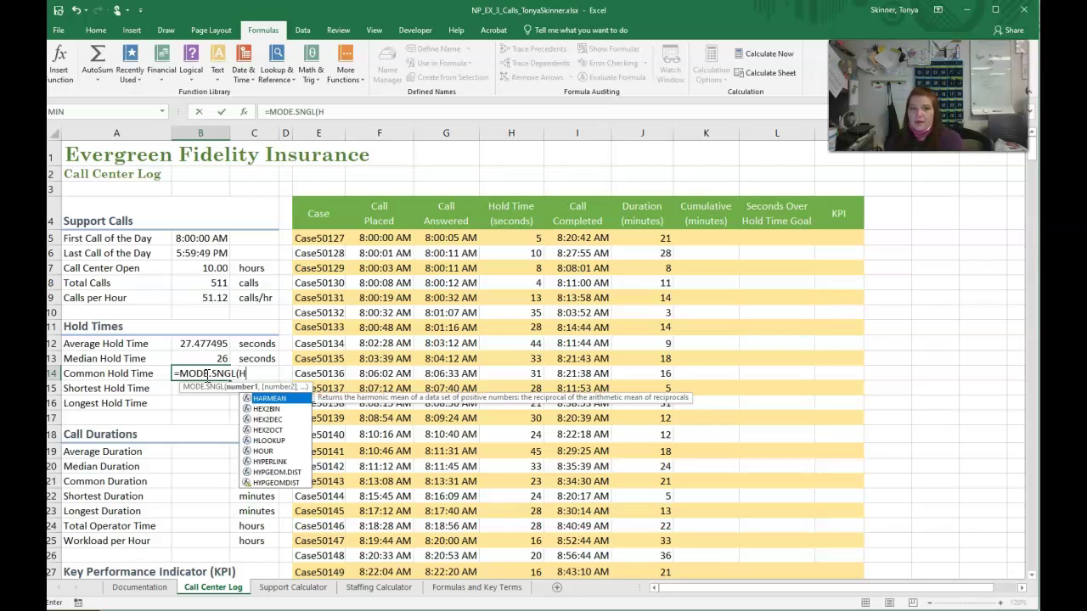
text(:H))
key(Return)
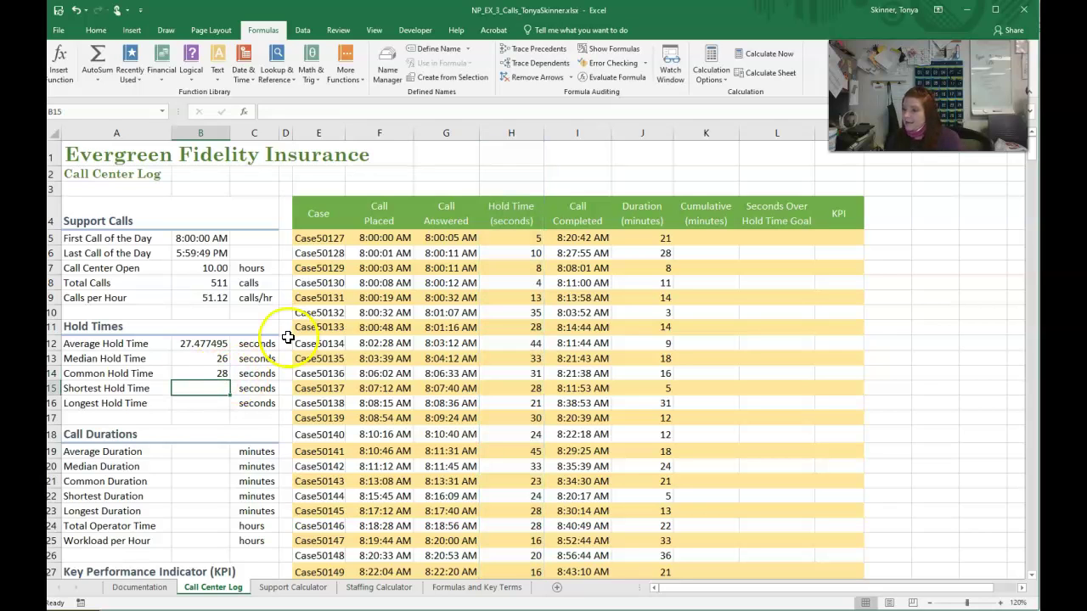
- Enter the formula =MIN(H:H) in B15 for the Shortest Hold Time
click(207, 387)
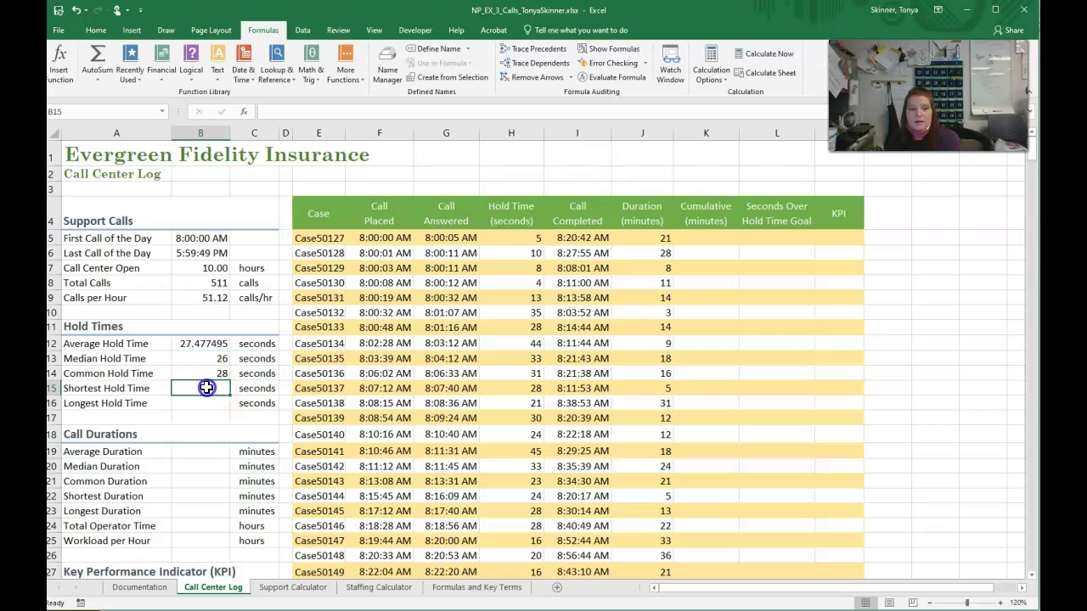
text(=MIN()
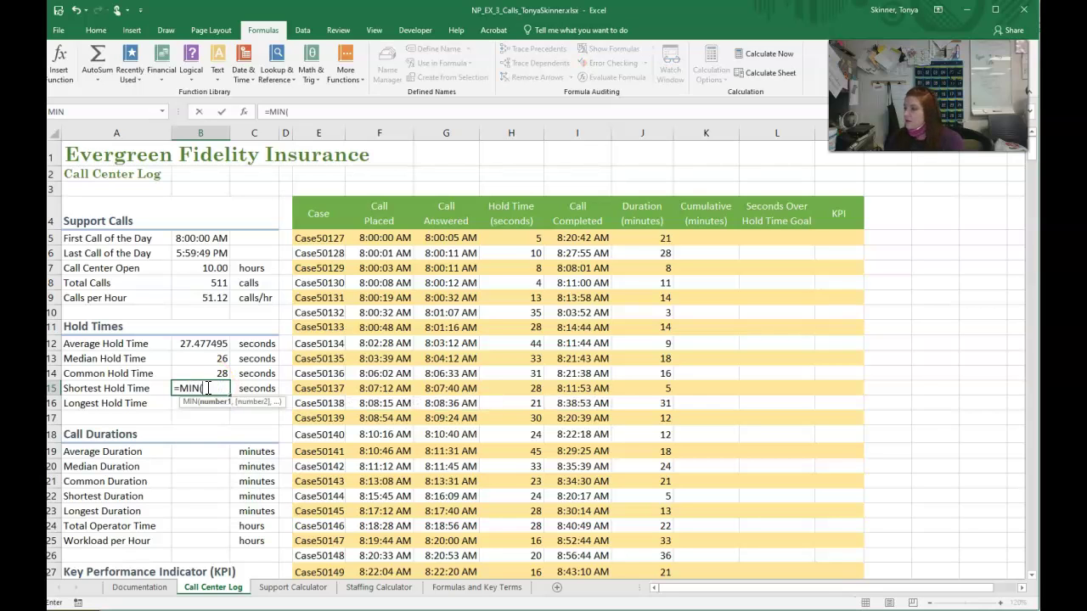
text(H:H))
key(Return)
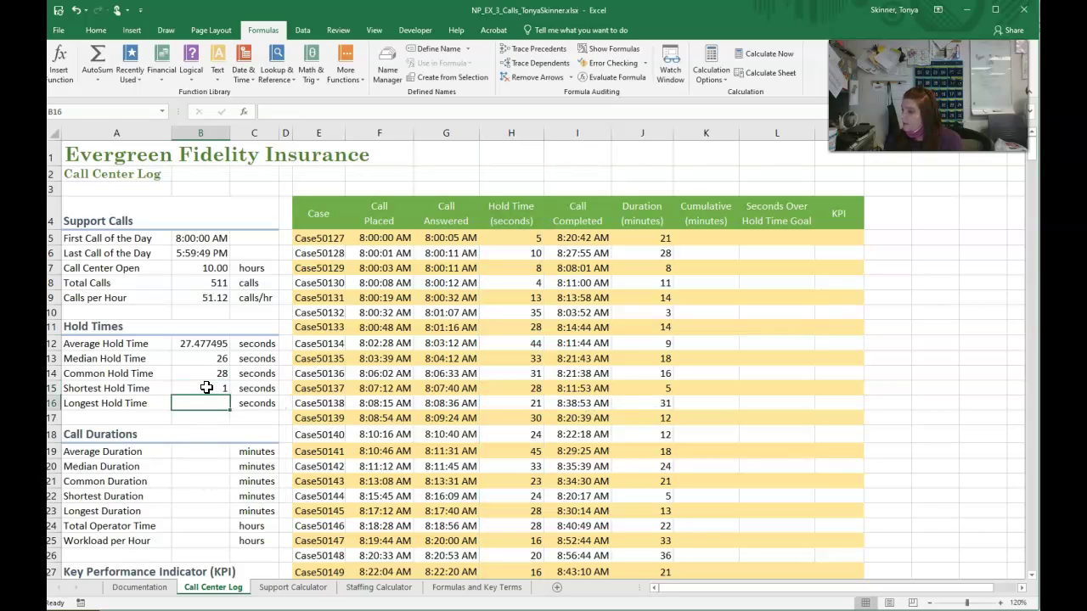
- Enter the formula =MAX(H:H) in B16 for the Longest Hold Time
text(=)
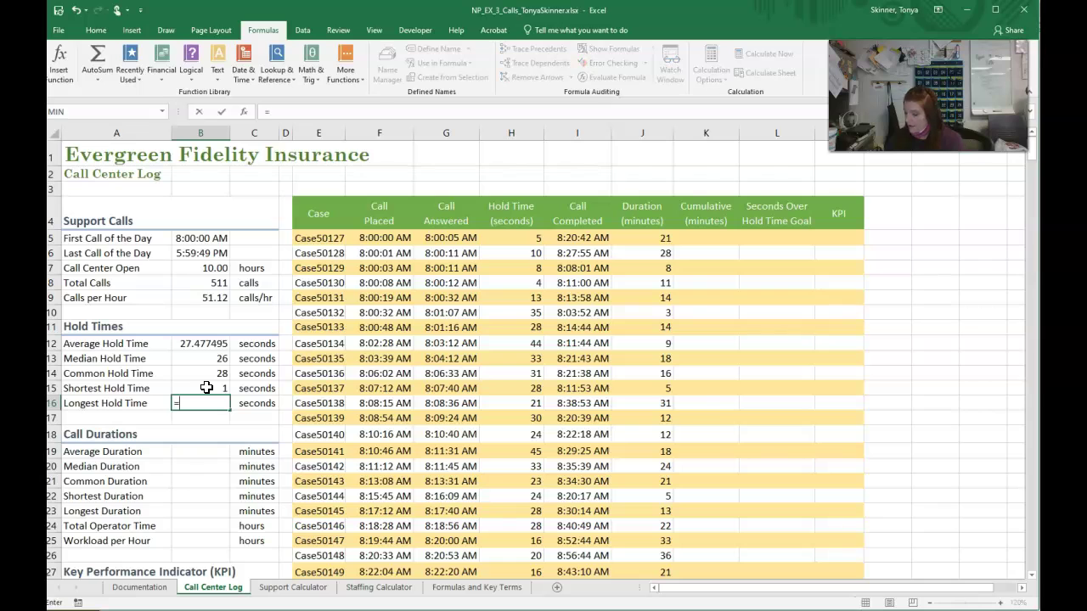
text(MAX(H:H))
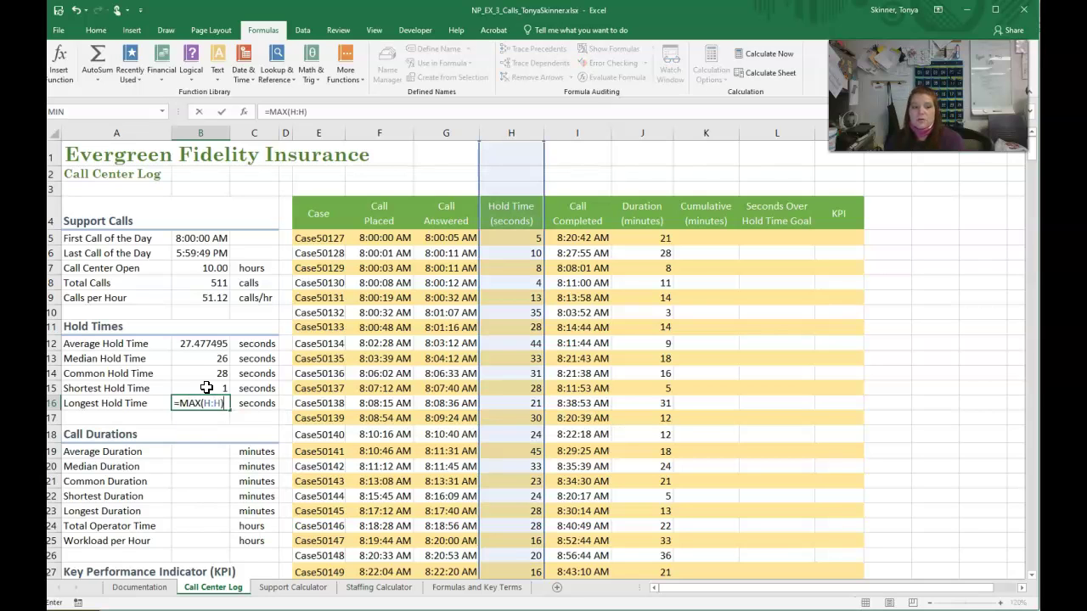
key(Return)
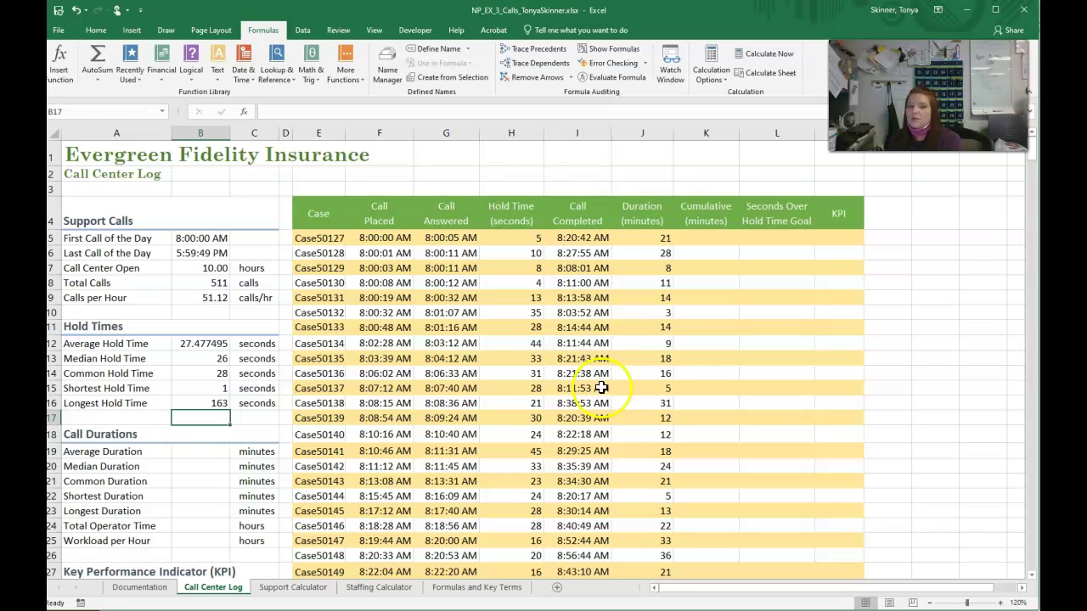
- Enter the formula =AVERAGE(J:J) in B19 for the Average Duration
click(221, 453)
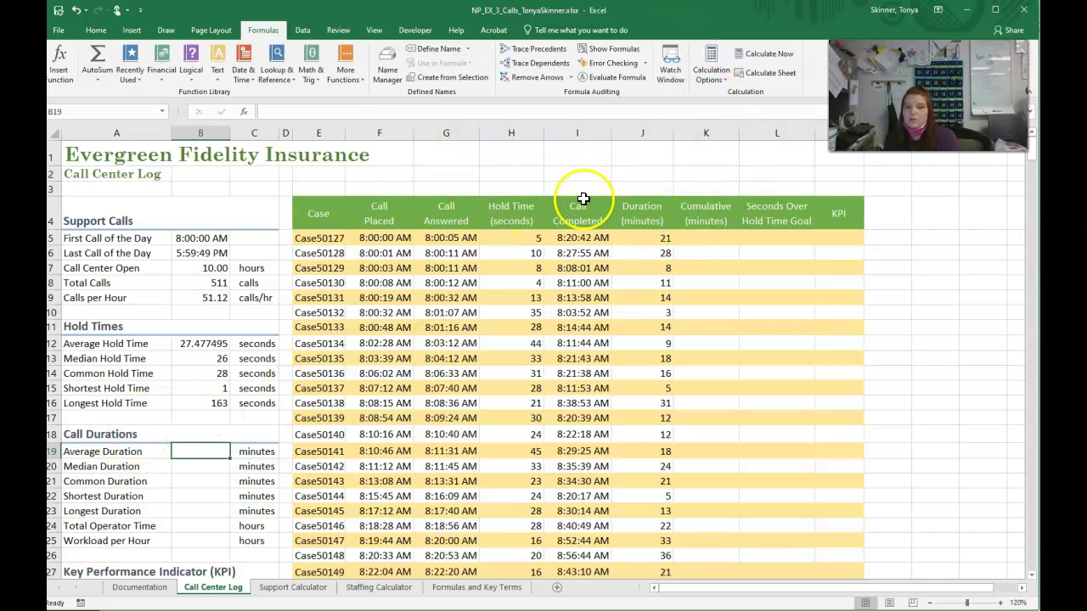
click(211, 450)
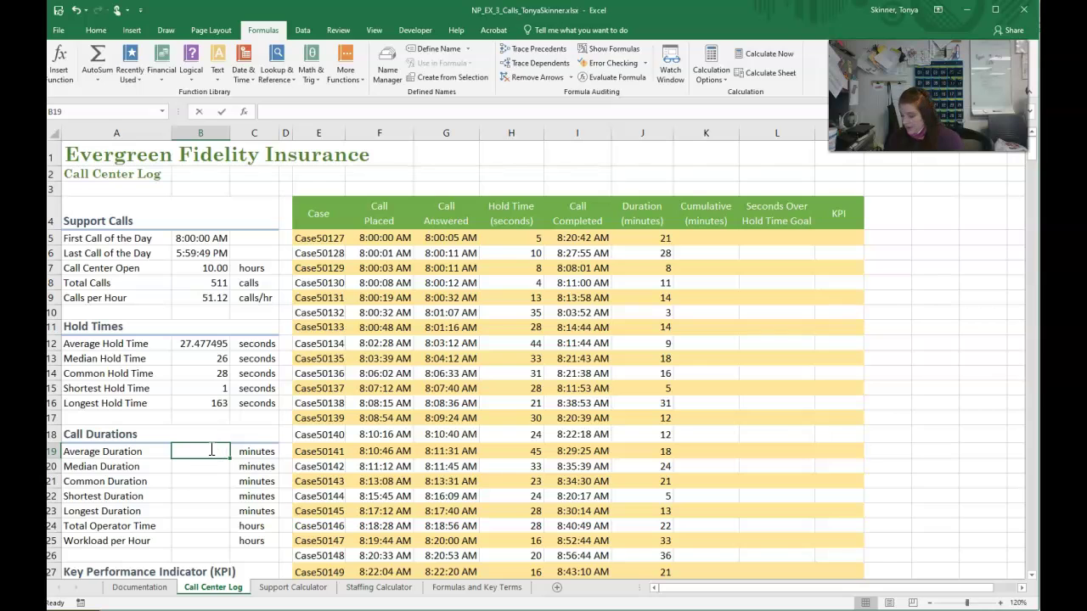
text(=average)
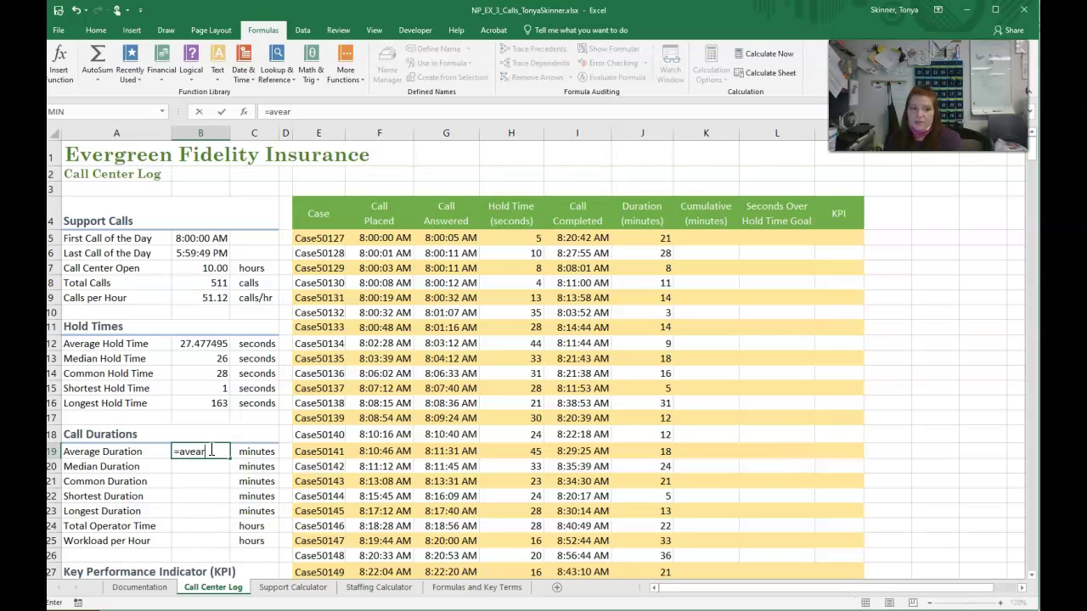
text((J:H)
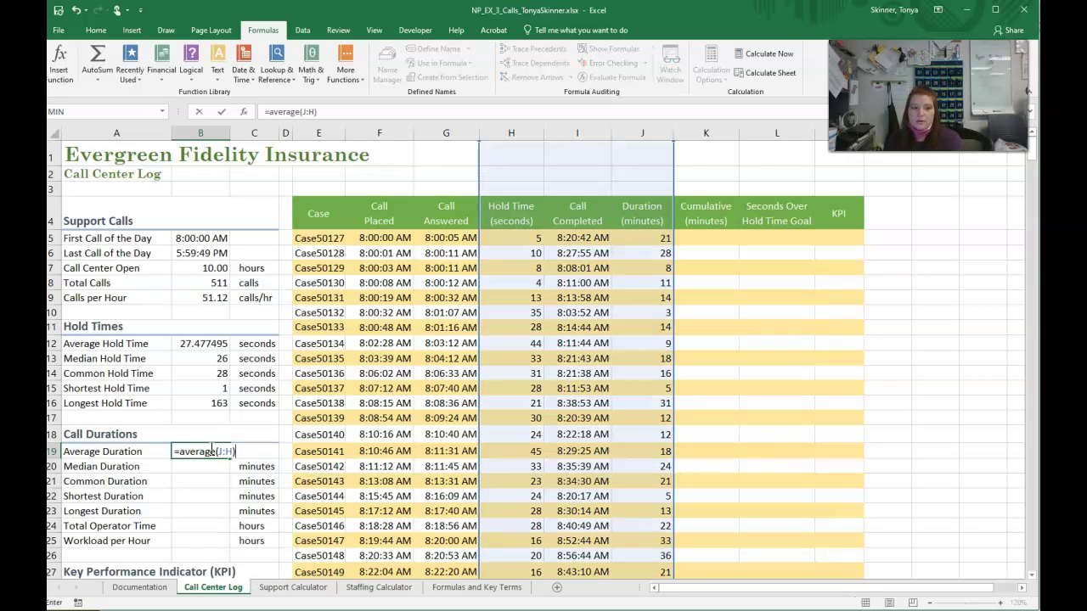
key(BackSpace)
text(J))
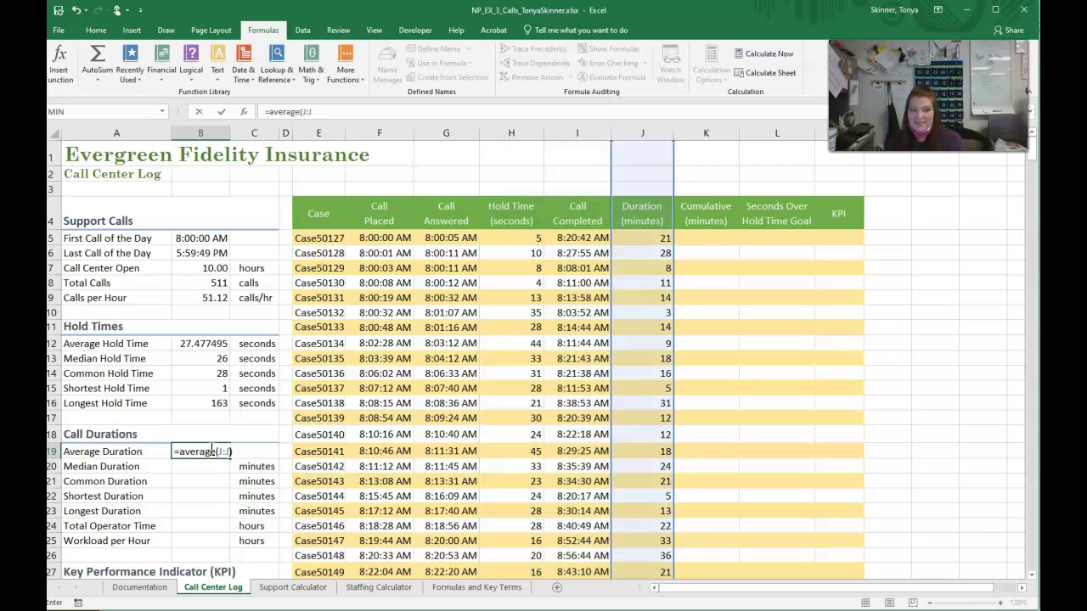
key(Return)
- Enter the formula =MEDIAN(J:J) in B20 for the Median Duration
text(=)
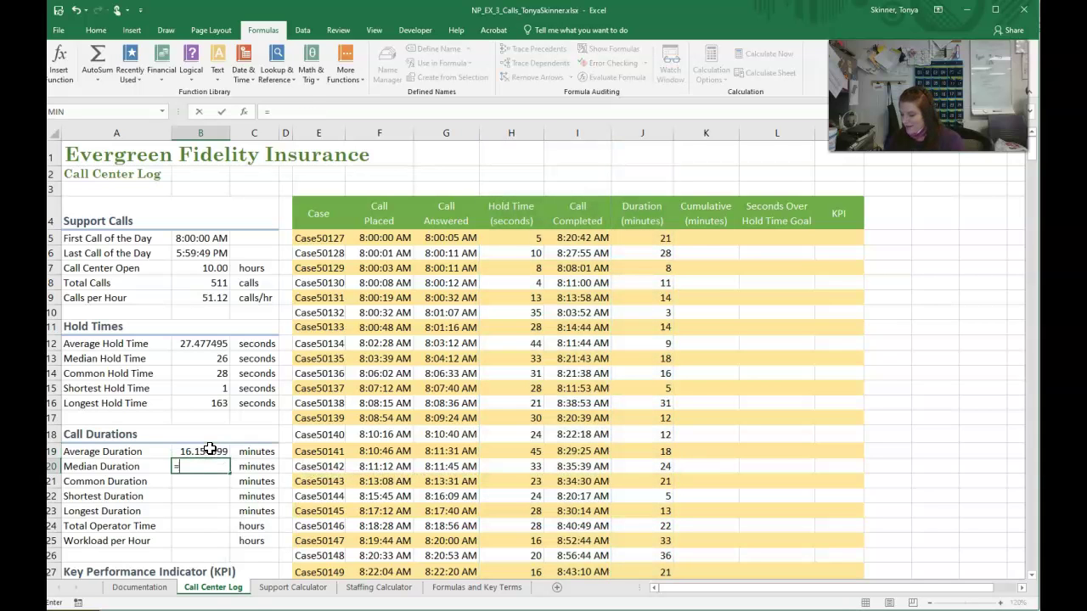
text(median(J:J)
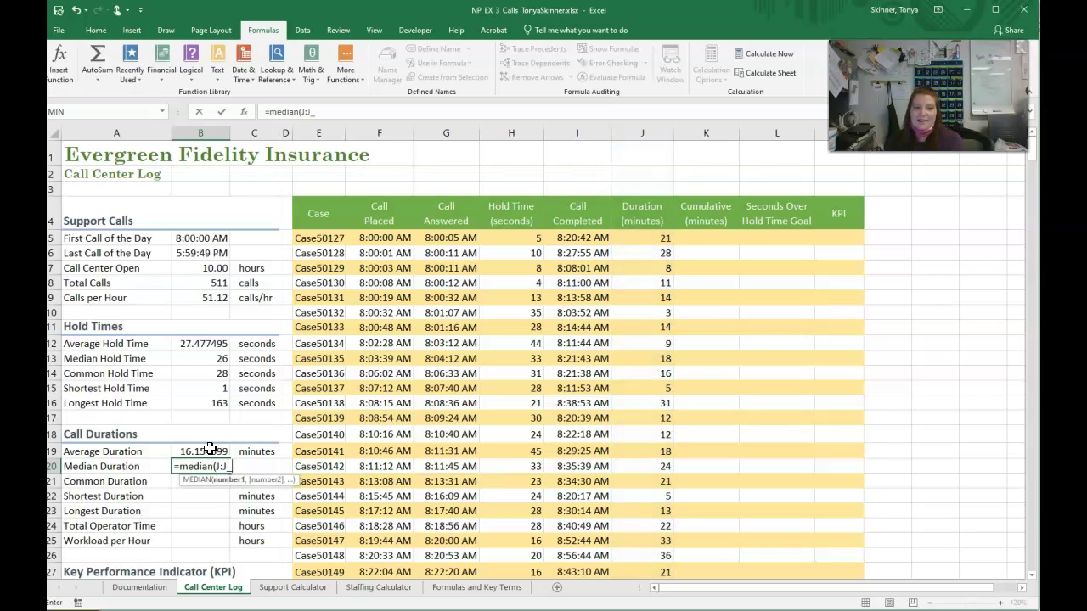
text())
key(Return)
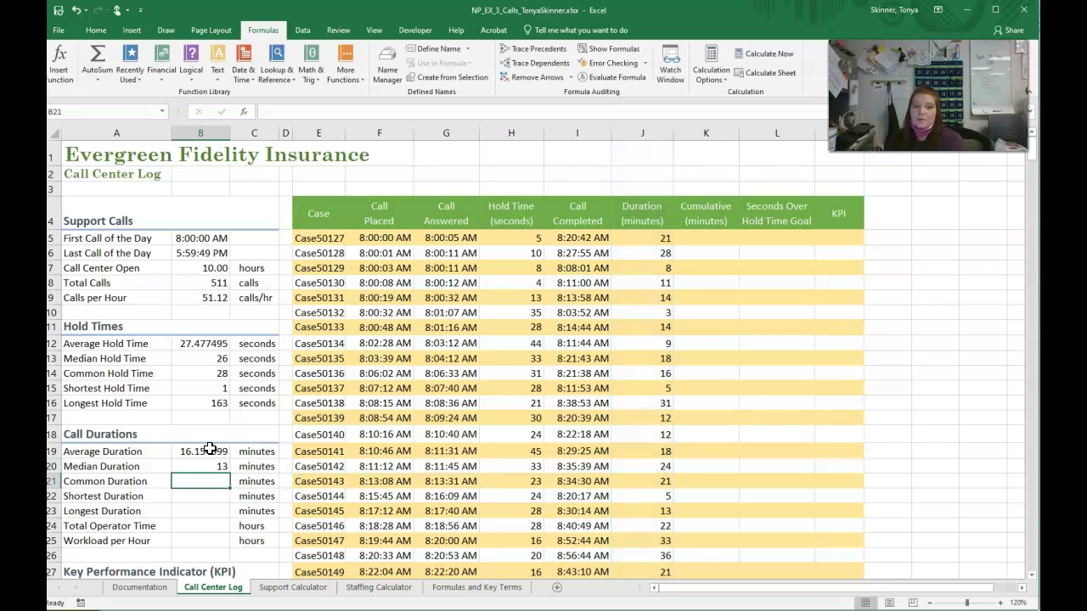
- Enter the formula =MODE.SNGL(J:J) in B21 for the Common Duration
text(=)
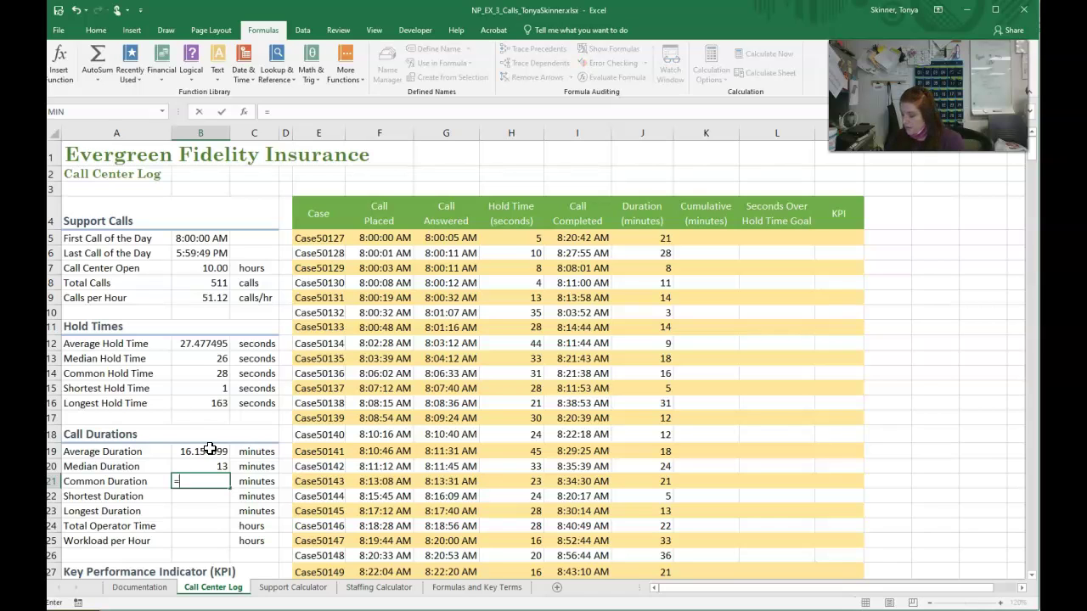
text(MOD)
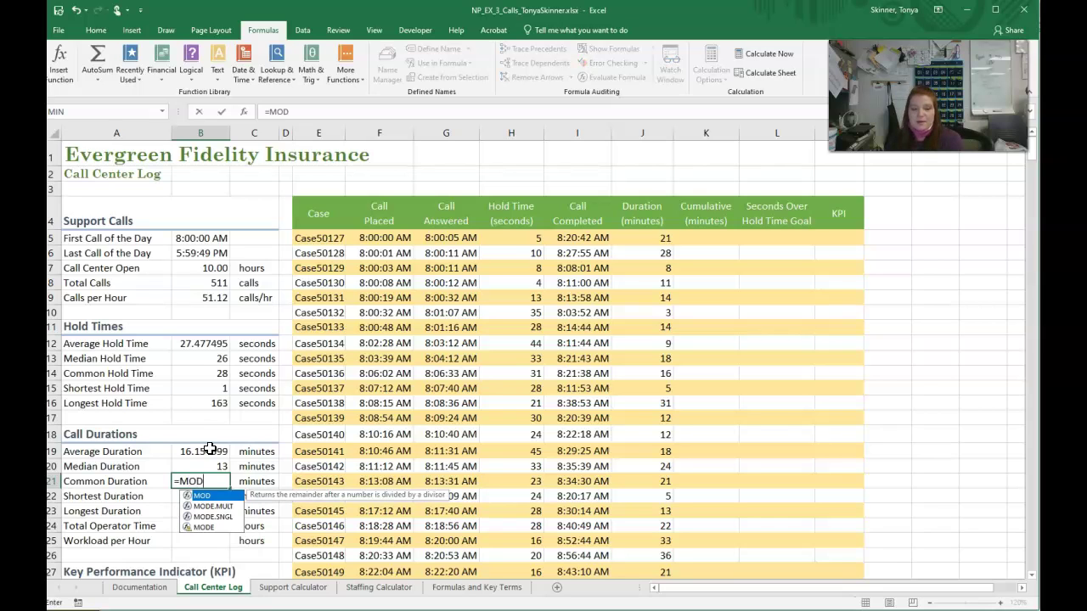
key(Down)
key(Down)
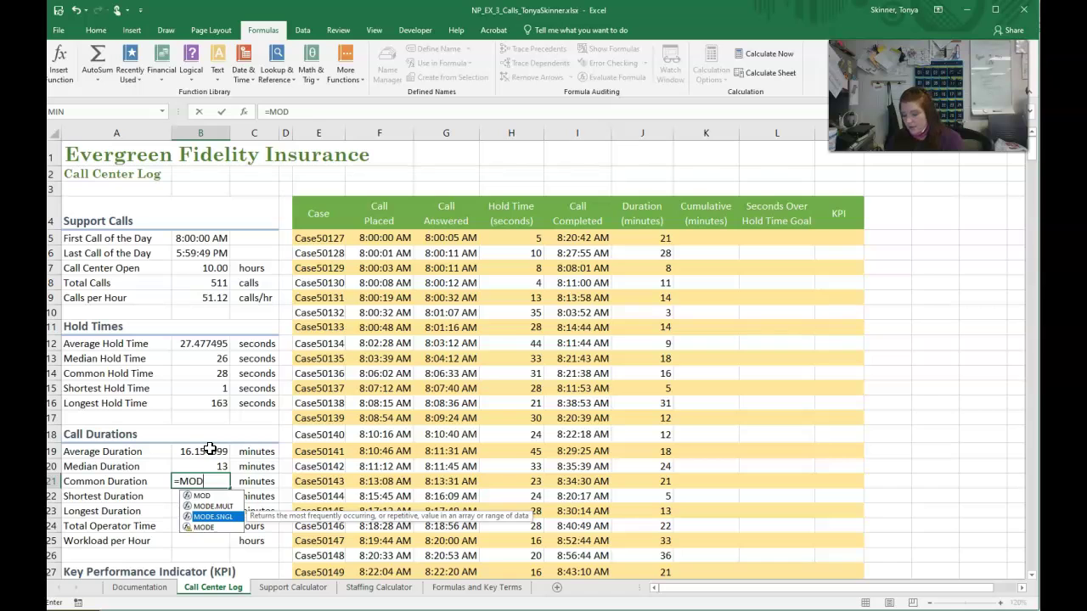
key(Tab)
text(J:J))
key(Return)
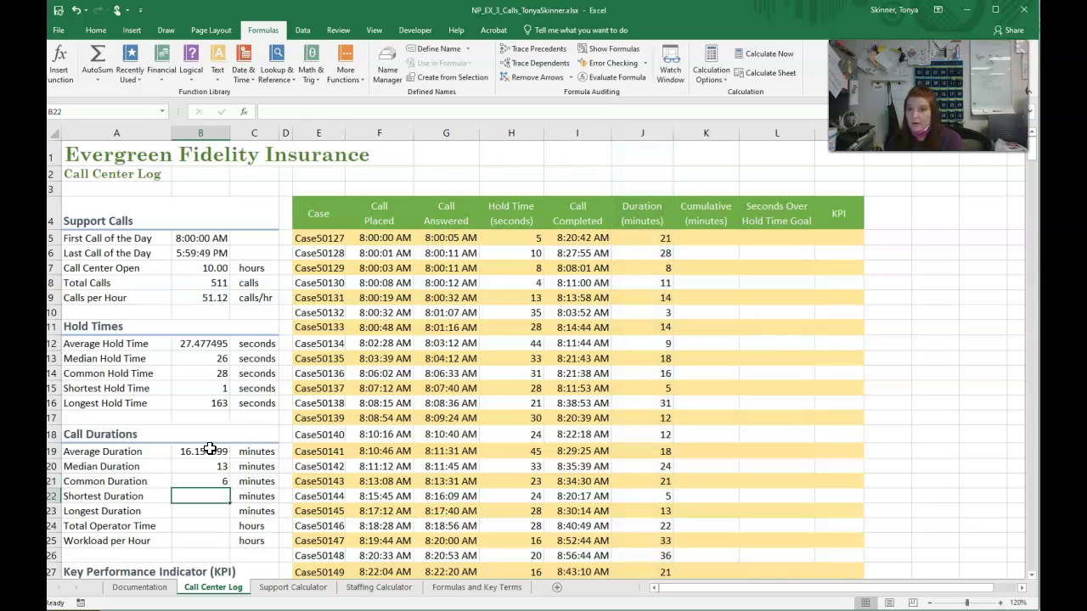
- Enter the formula =MIN(J:J) in B22 for the Shortest Duration
text(=MIN)
key(Tab)
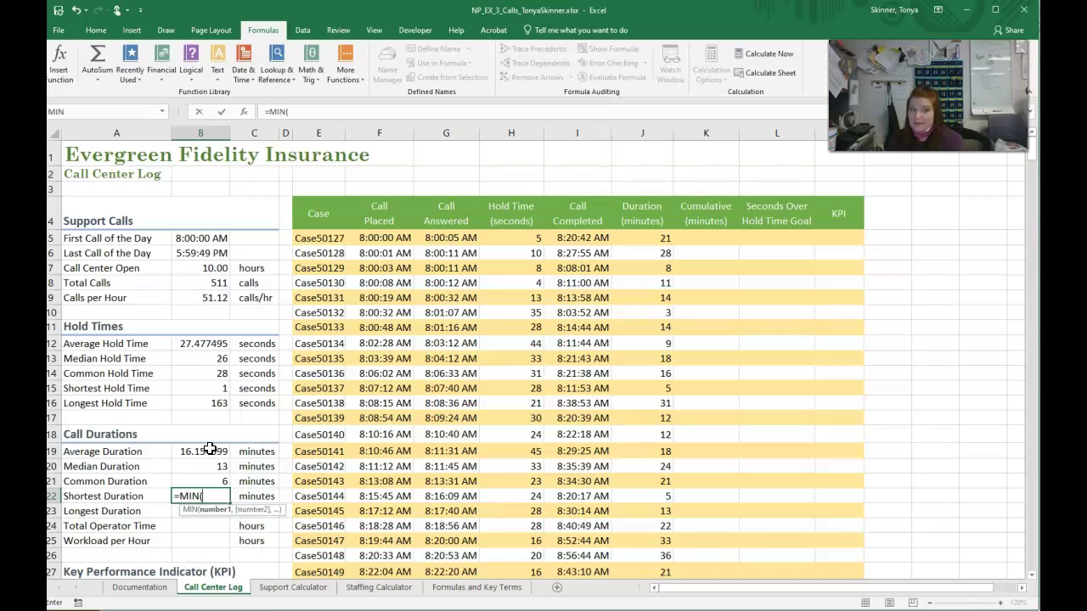
text(J:J))
key(Return)
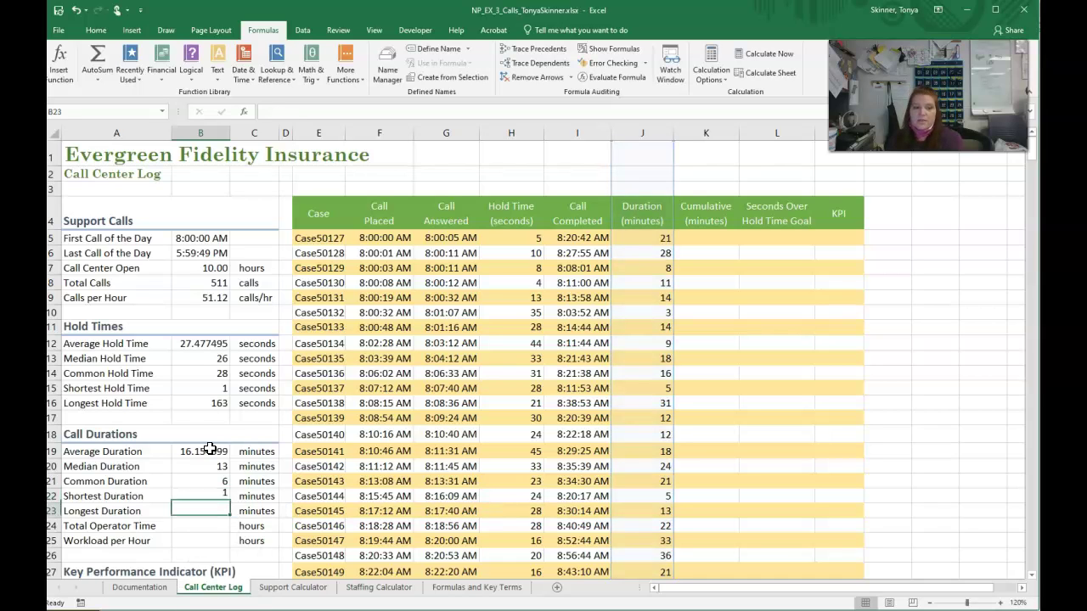
- Enter the formula =MAX(J:J) in B23 for the Longest Duration
text(=MAX(JH:)
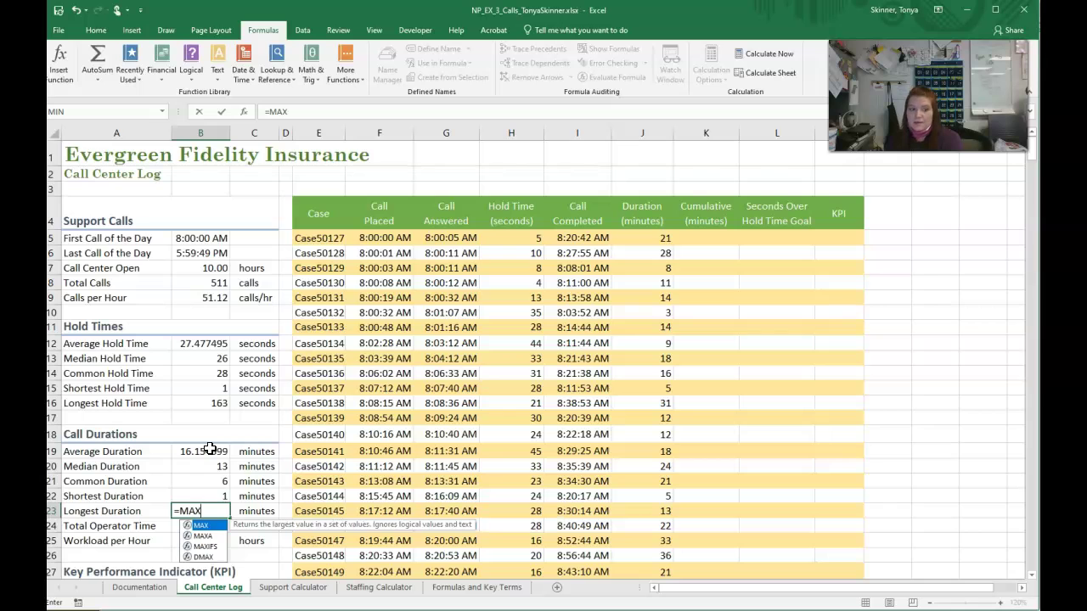
key(Tab)
text(J:J)
key(BackSpace)
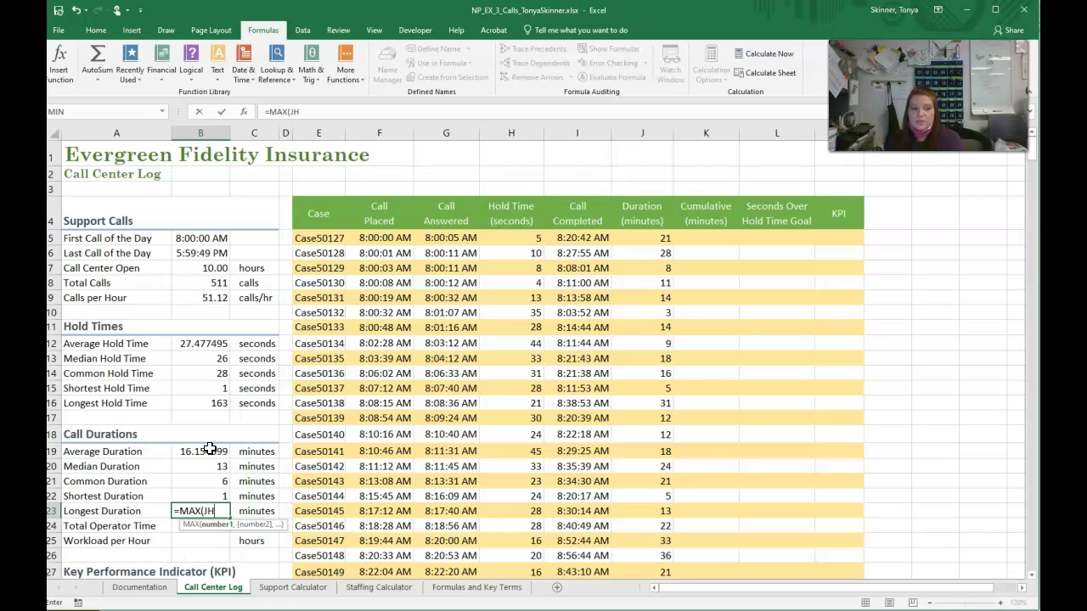
key(BackSpace)
text(:H)
key(BackSpace)
text(J:)
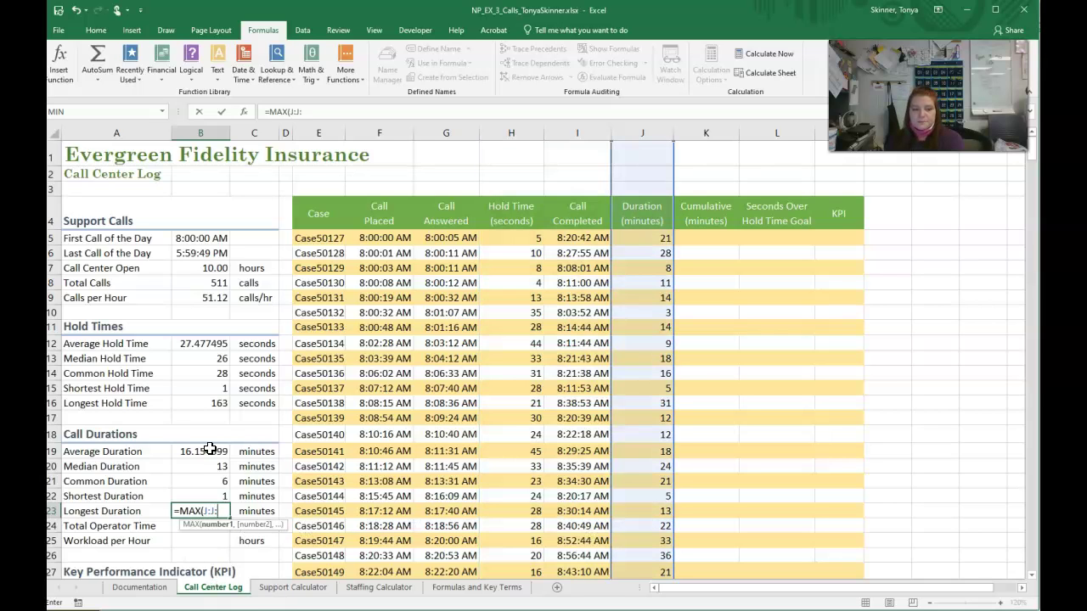
key(BackSpace)
text())
key(Return)
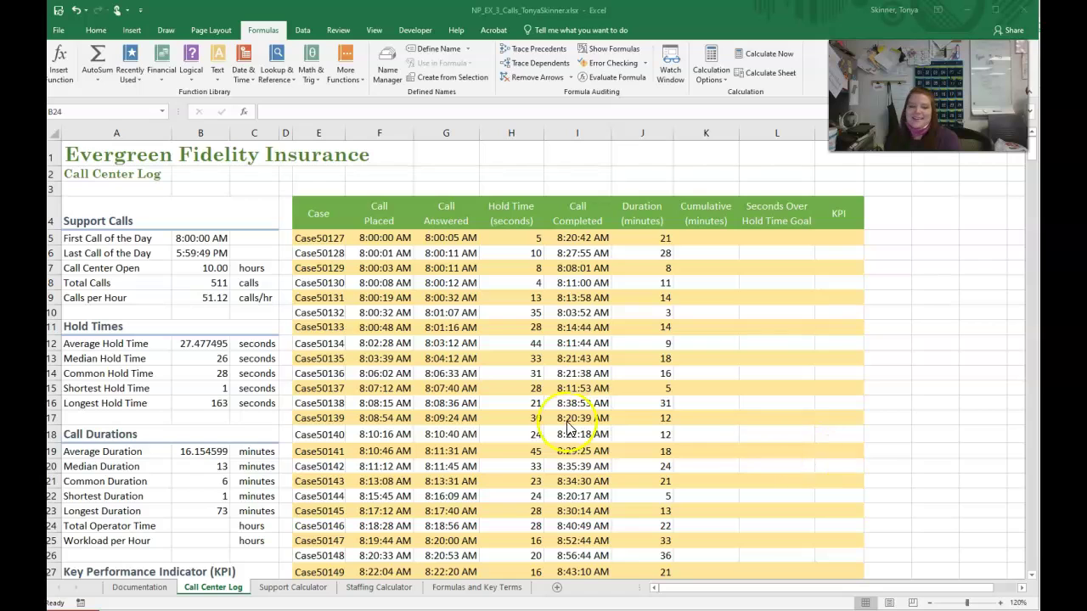
- Enter the formula =ROUND(SUM(J:J)/60,0) in B24 for the Total Operator Time in whole hours
click(212, 527)
click(213, 529)
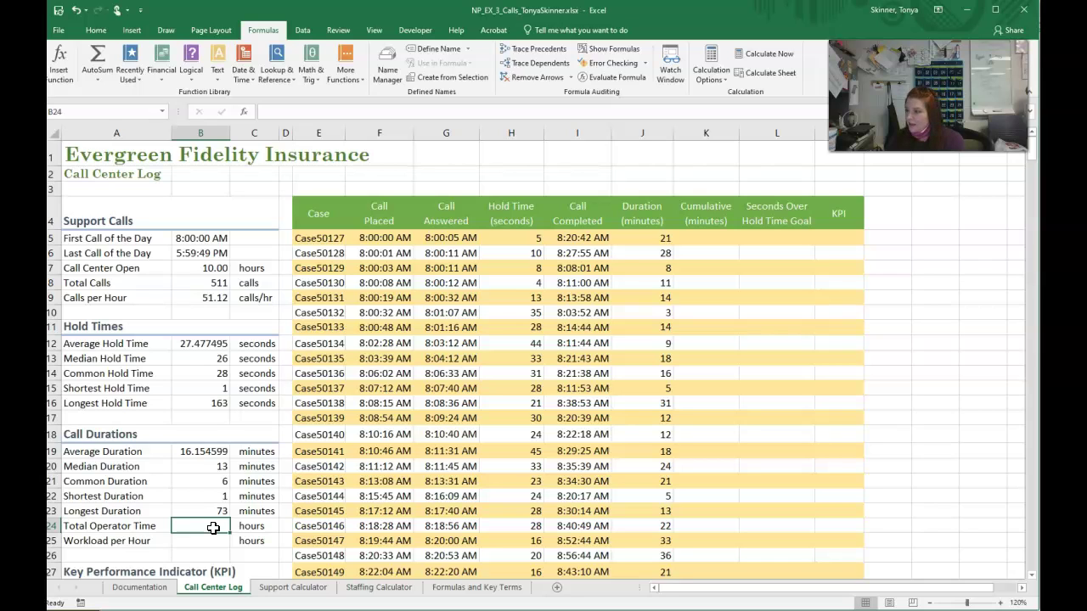
text(=ROUND)
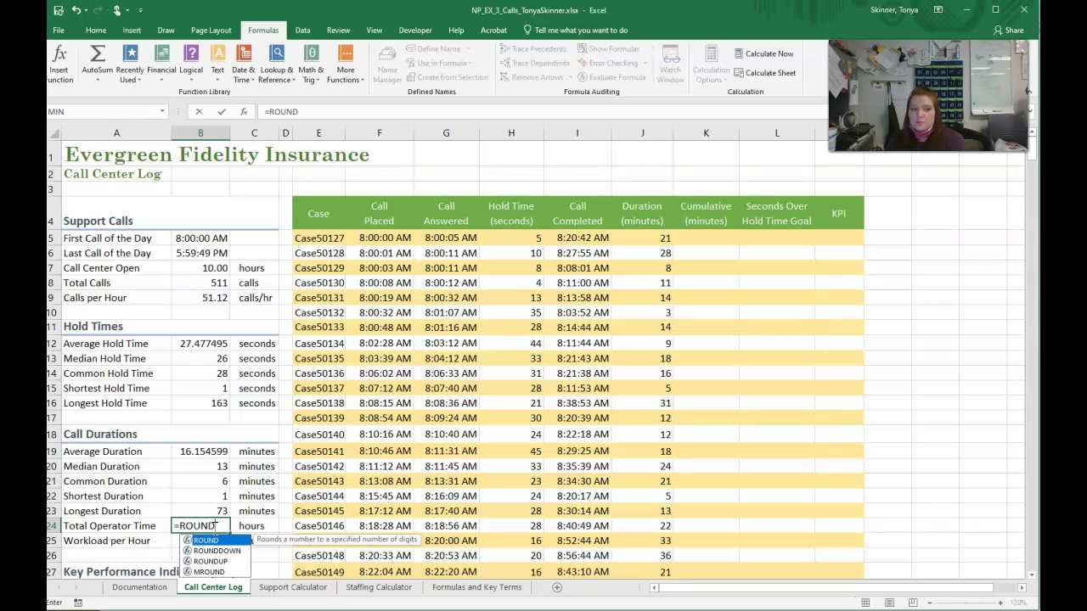
text(()
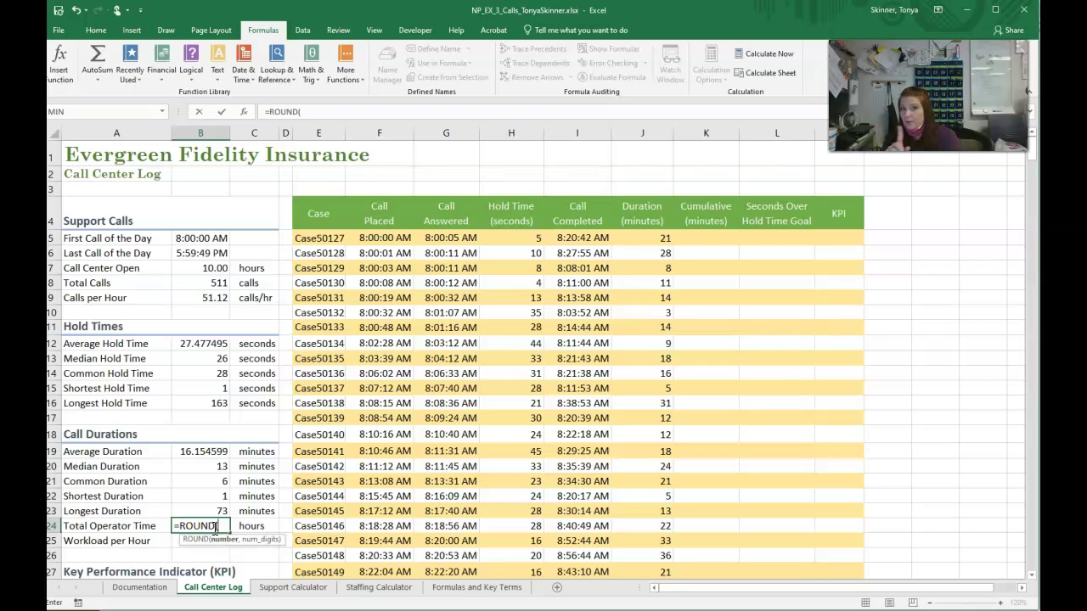
text(SUM)
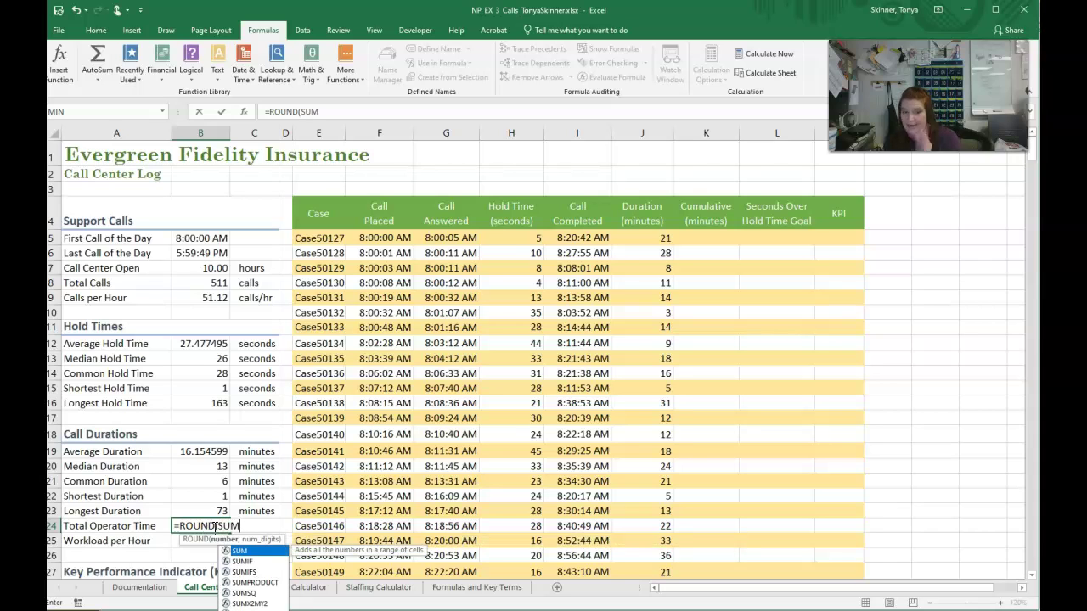
text((J:J))
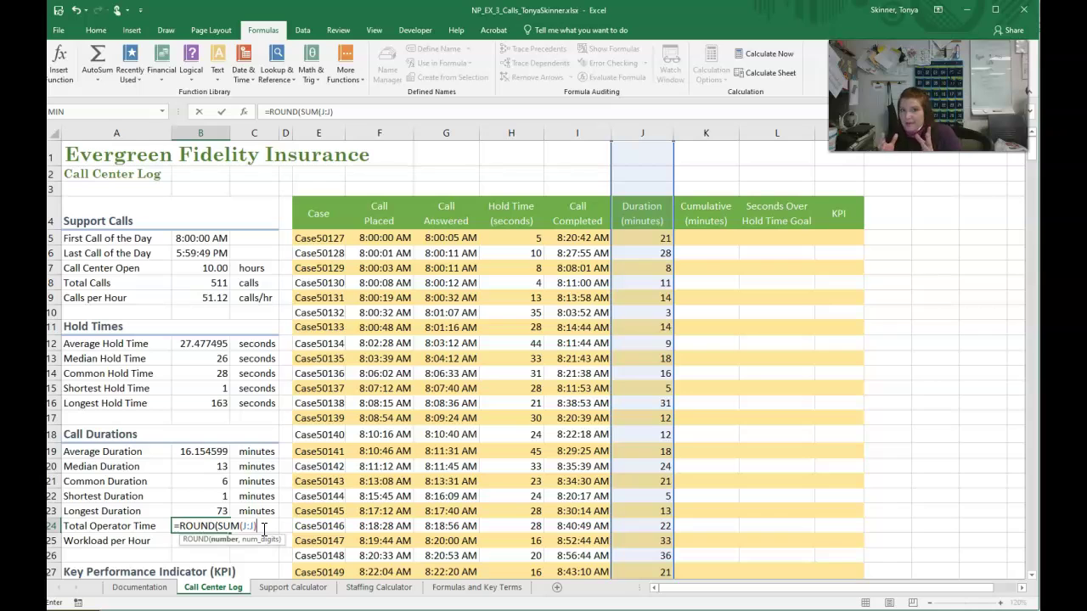
text(,)
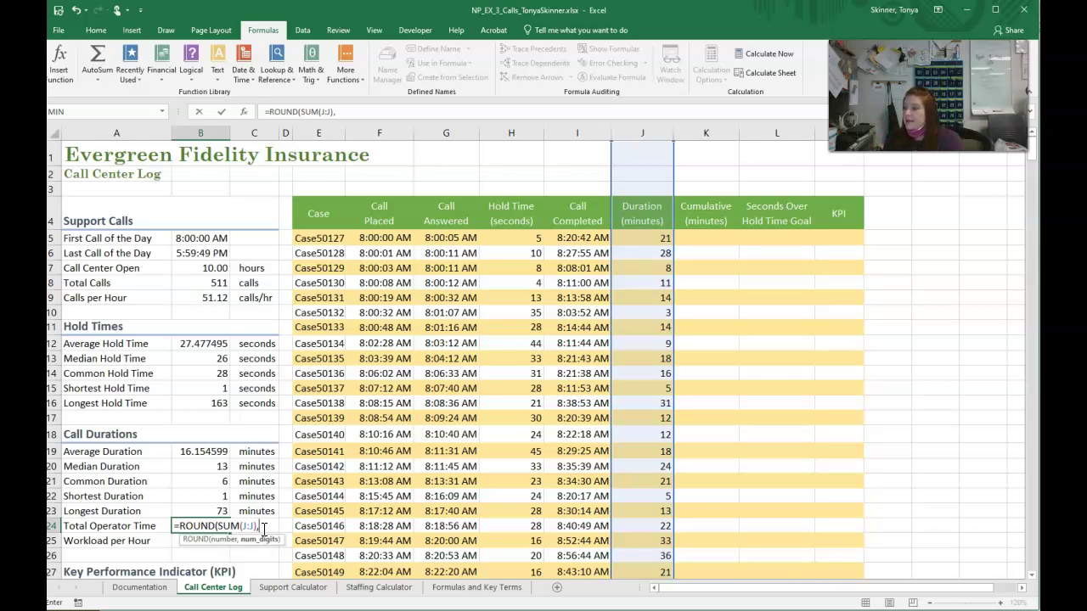
key(BackSpace)
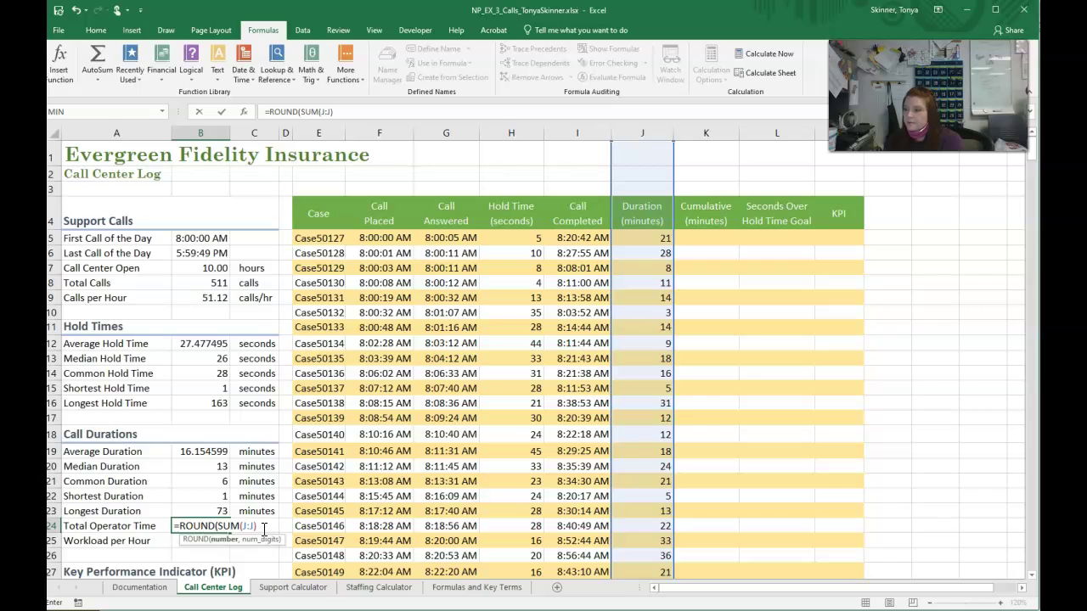
text(/)
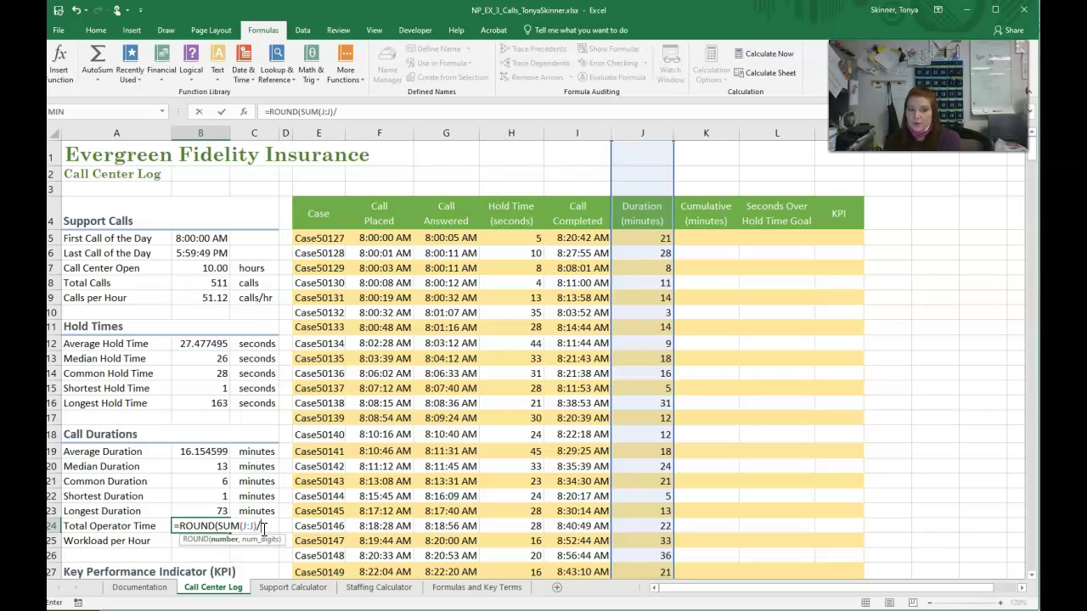
text(60)
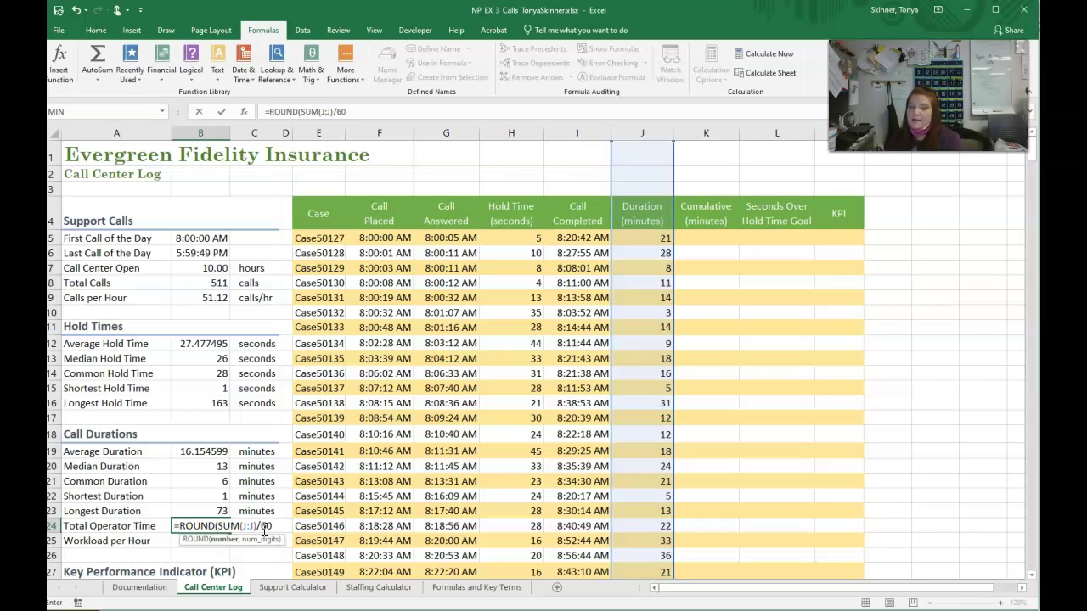
text(,)
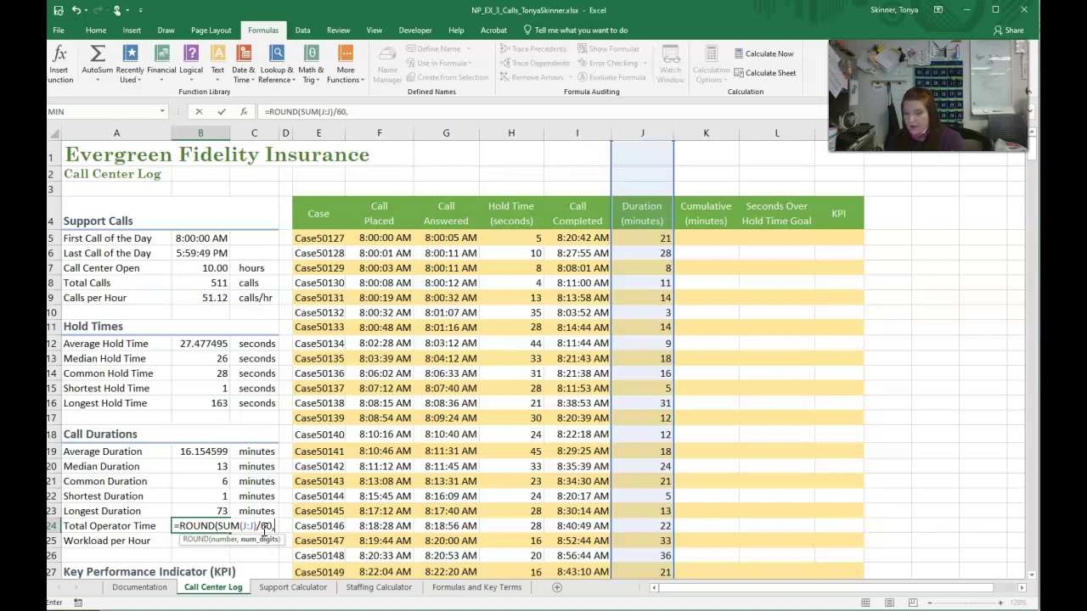
text(0)
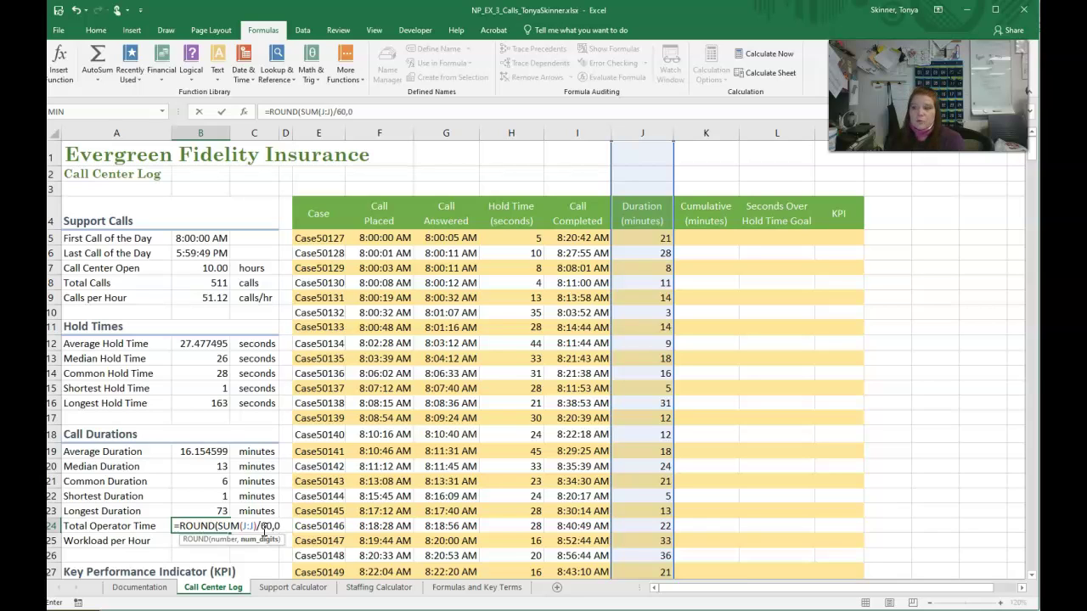
text())
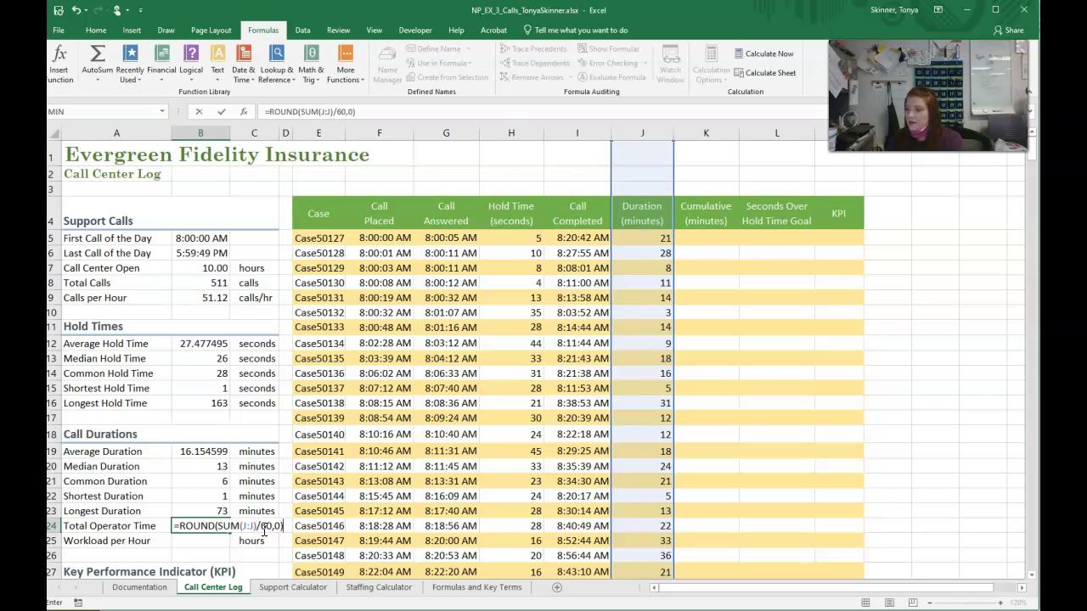
key(Return)
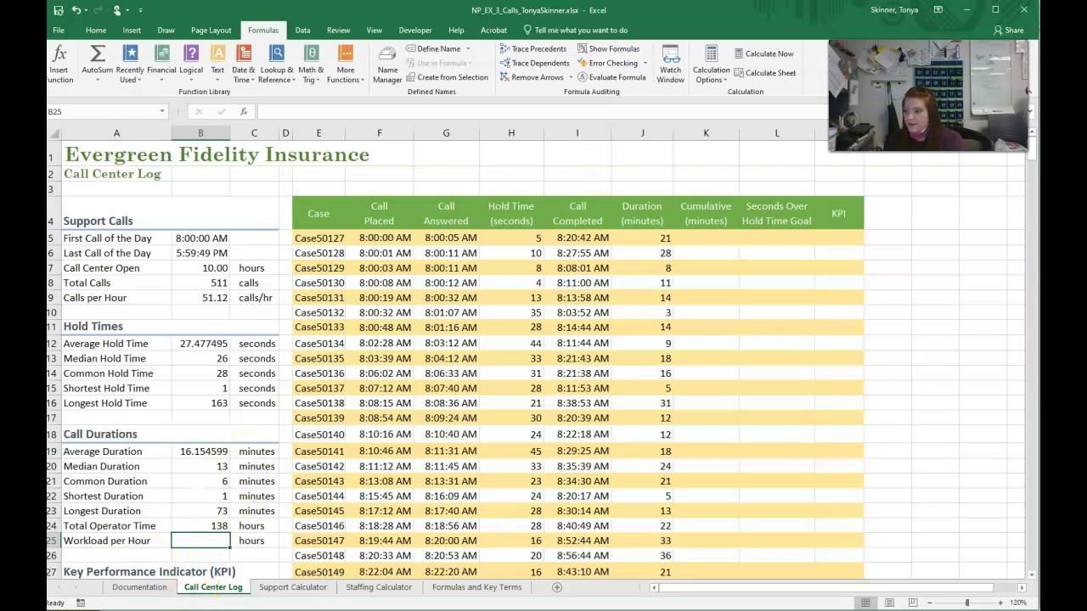
- Enter the formula =ROUND(B24/B7,1) in B25 for the Workload per Hour, rounded to one decimal
text(=ROUND()
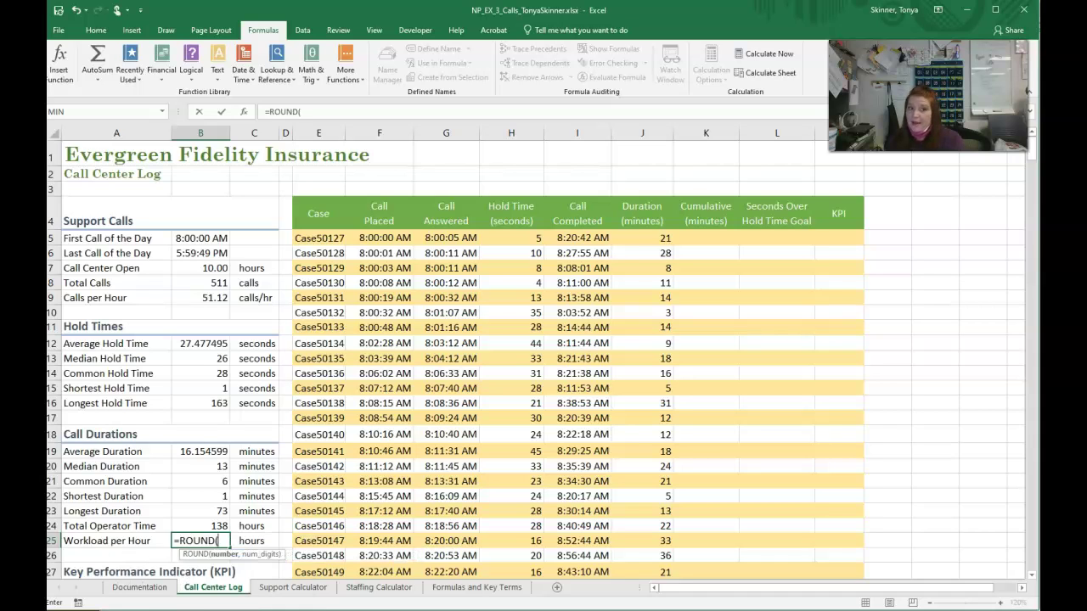
text(B24/B7)
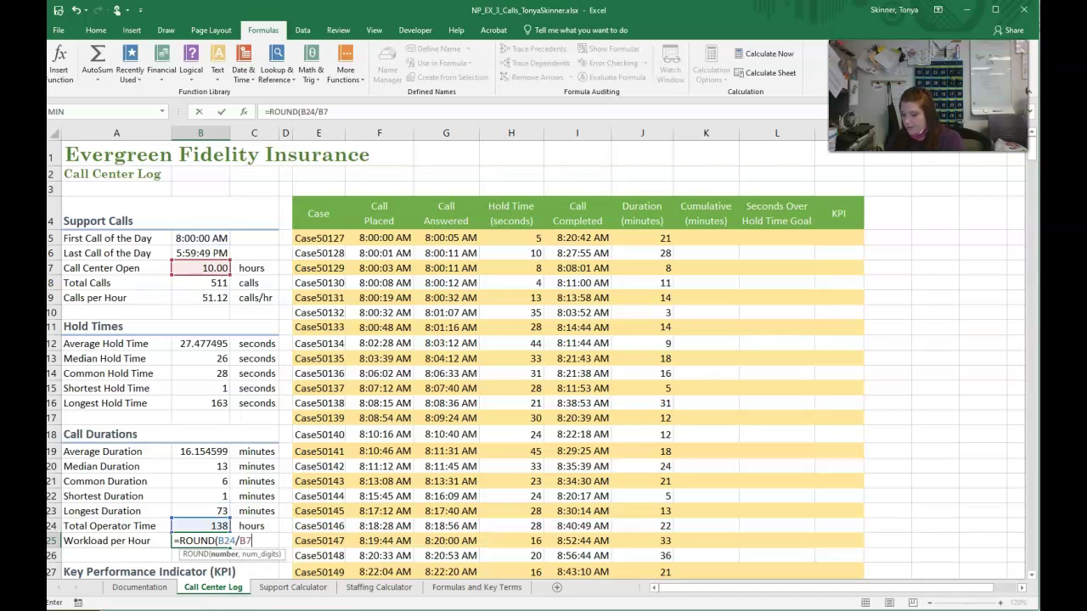
text(,)
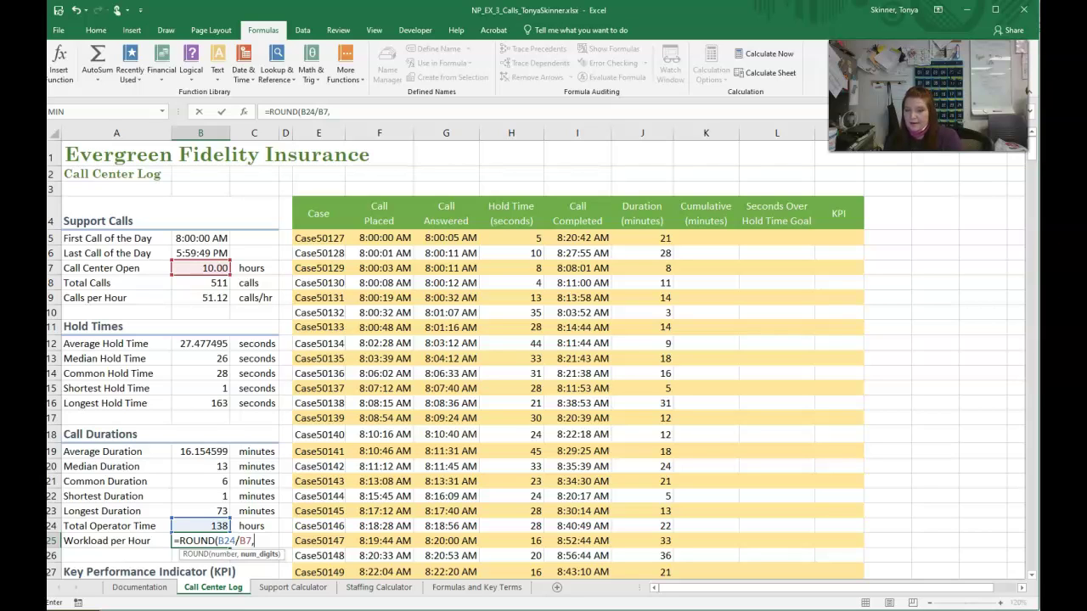
text(1)
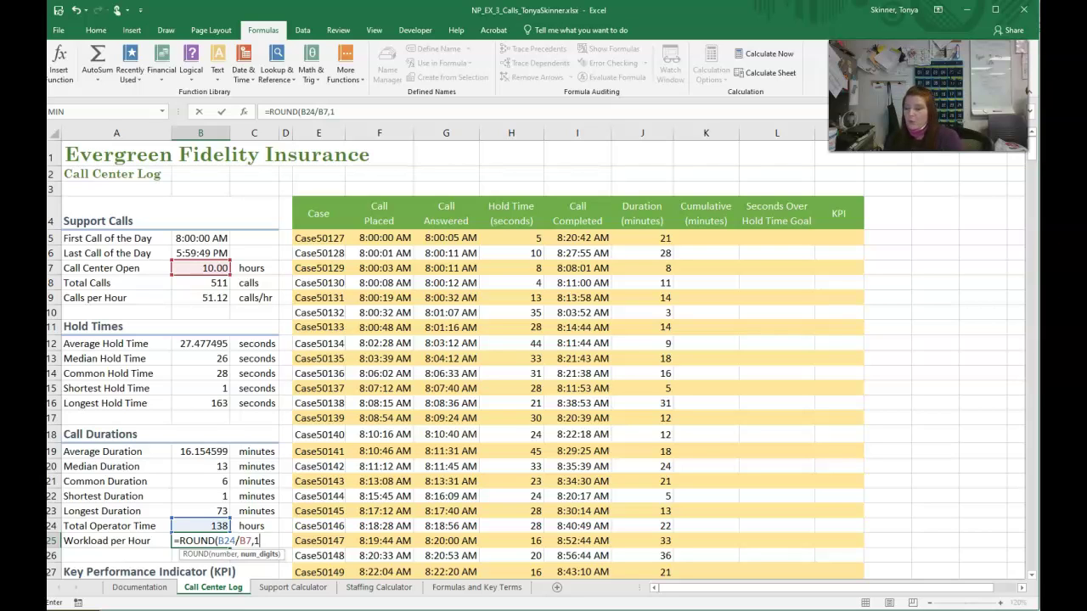
text())
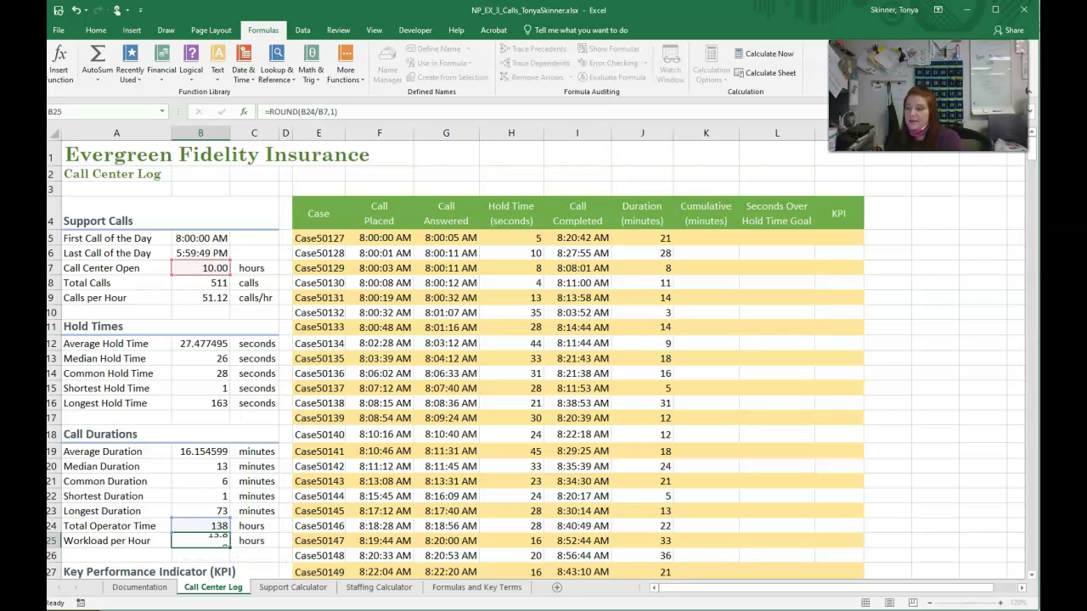
key(Return)
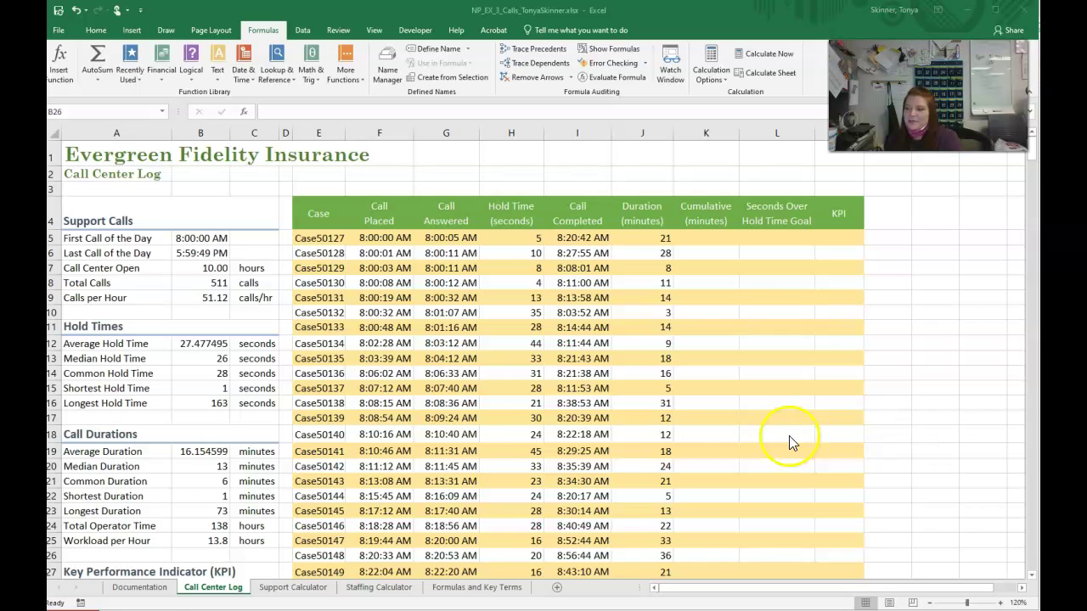
- Check the date formula in B4 of the Documentation sheet and enter the sample text Hi in E3
click(144, 588)
click(248, 208)
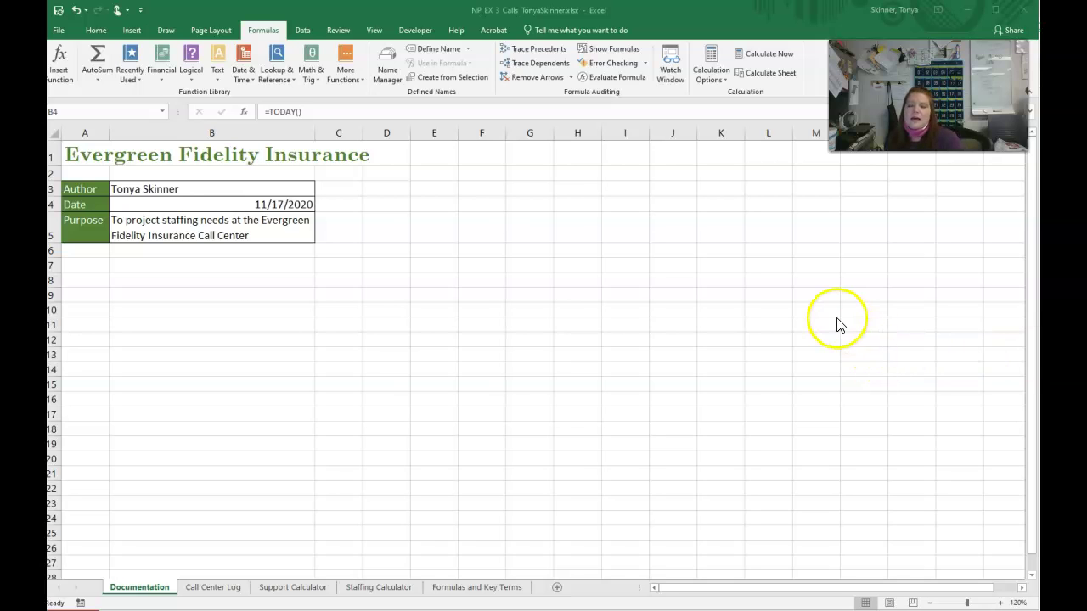
click(430, 191)
click(449, 184)
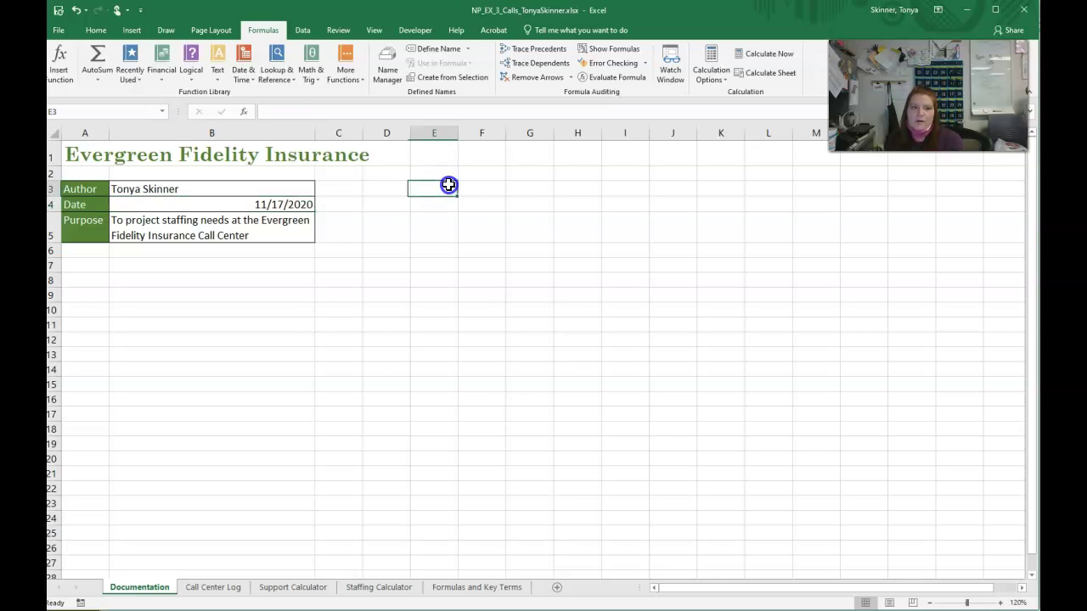
text(Hi)
key(Return)
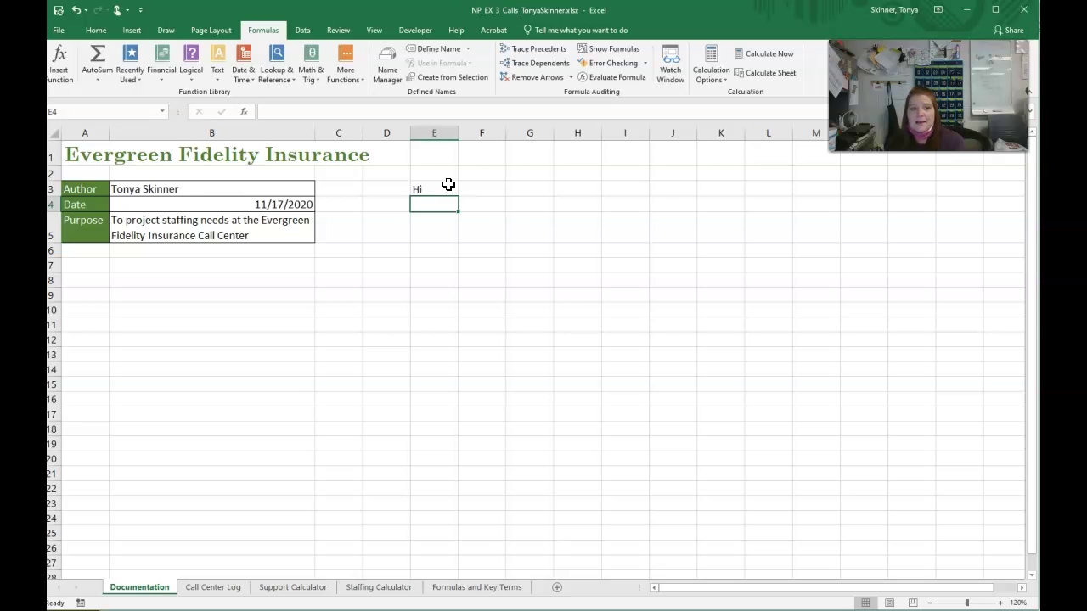
- Enter the reference =E3 in cell E4 of the Documentation sheet, and clear E4 again
text(=)
click(447, 186)
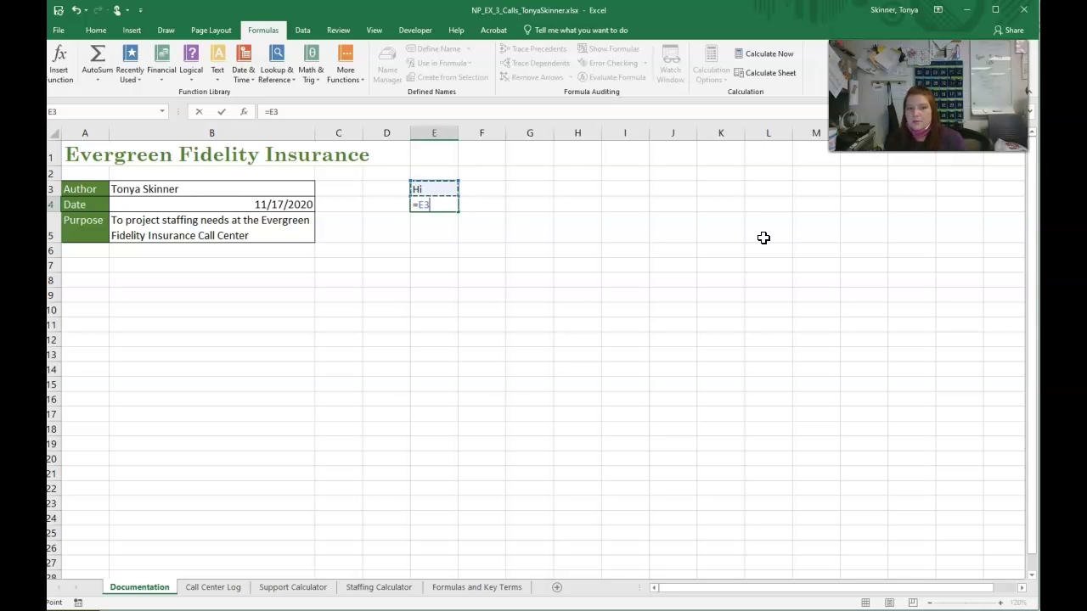
key(Return)
key(Up)
click(431, 196)
key(Delete)
- Replace the text in E3 with the self-referencing formula =E3 to demonstrate a circular reference, and clear the cell
click(430, 191)
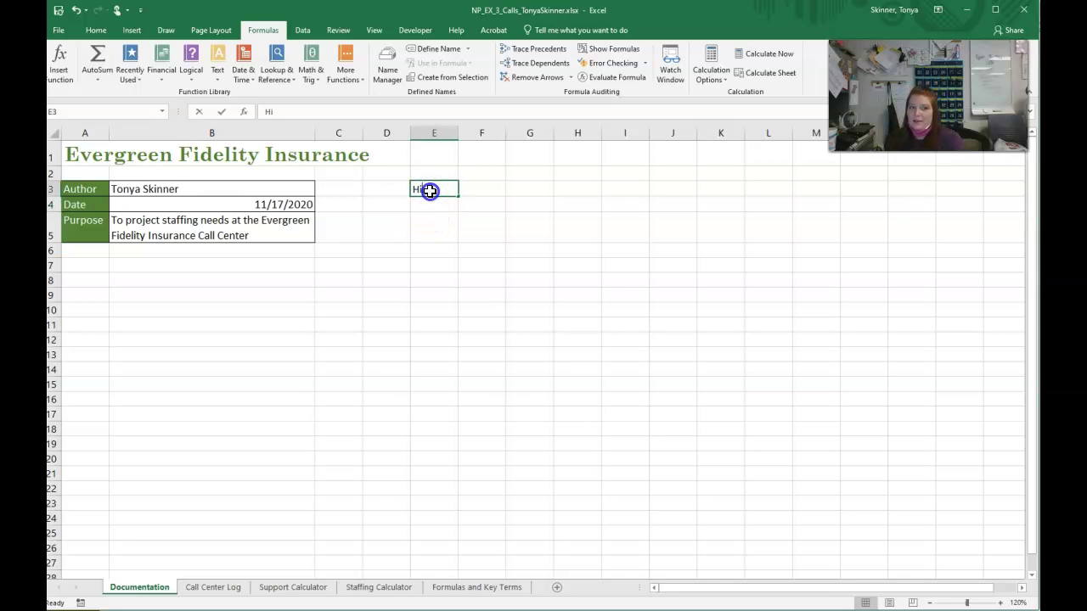
double_click(430, 190)
key(BackSpace)
key(BackSpace)
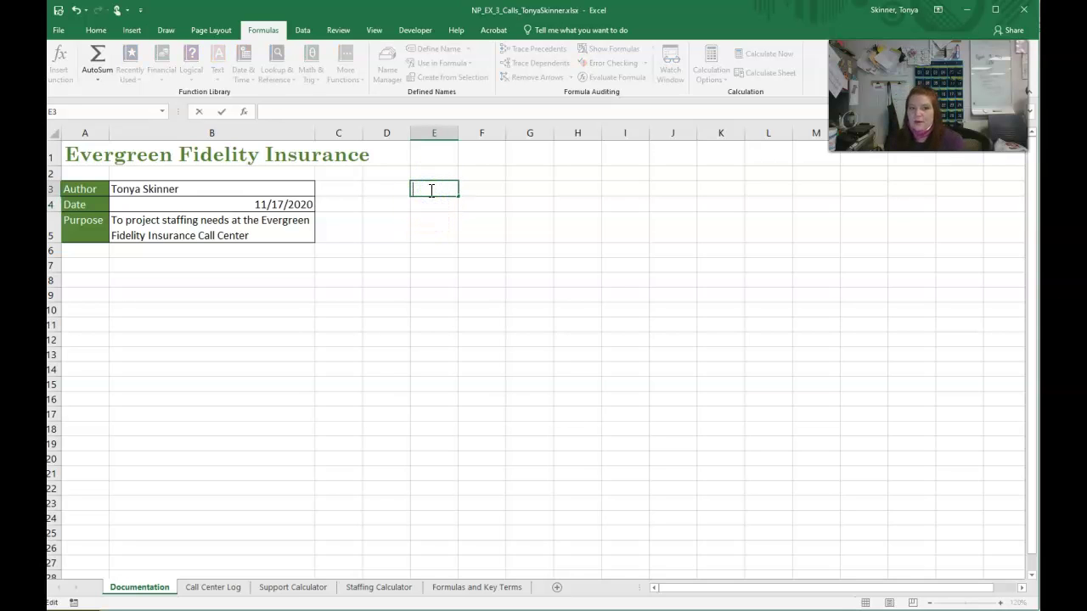
text(=E3)
key(Return)
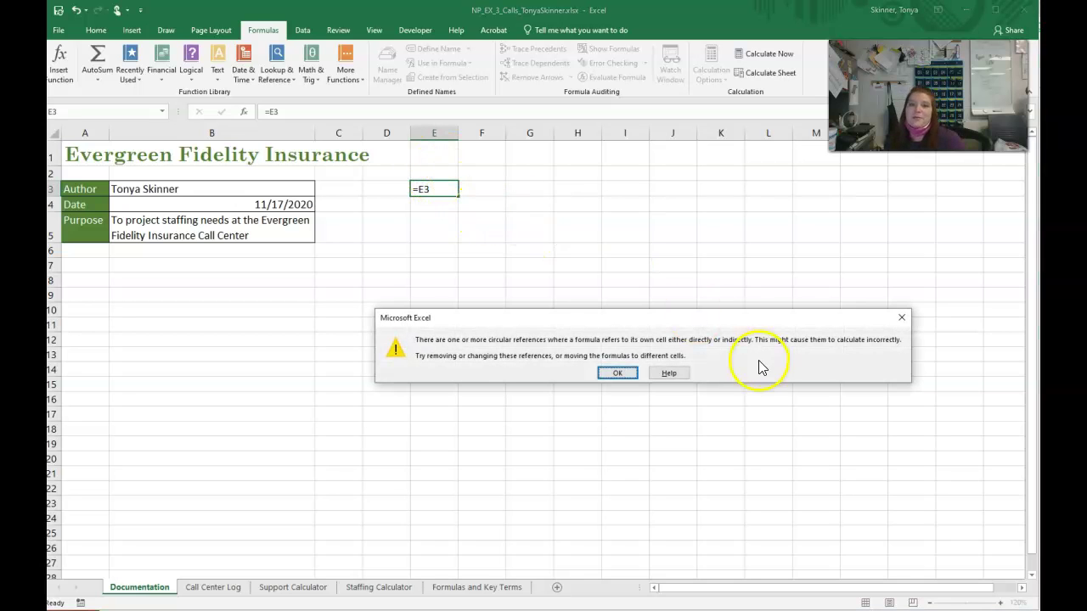
click(618, 373)
click(446, 190)
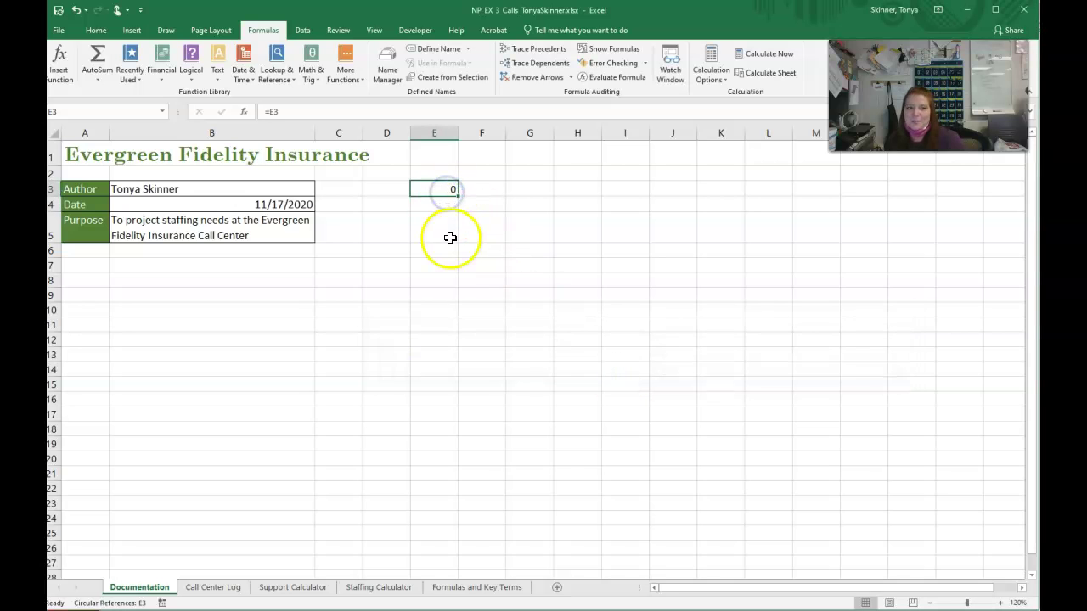
key(Delete)
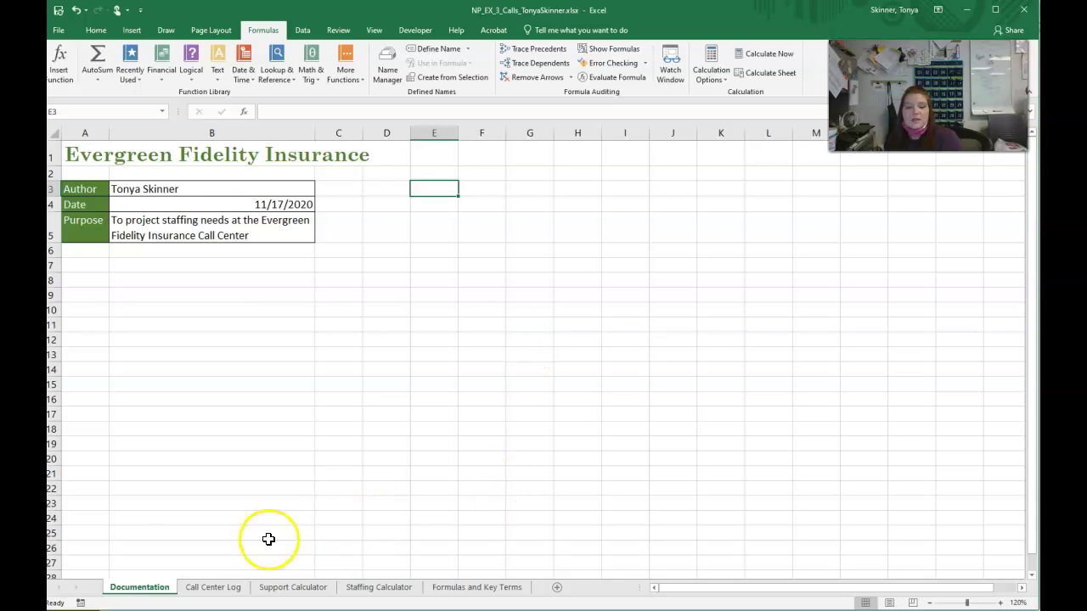
- On the Call Center Log sheet, clear the Call Center Open formula in B7 to demonstrate a division by an empty cell
click(227, 588)
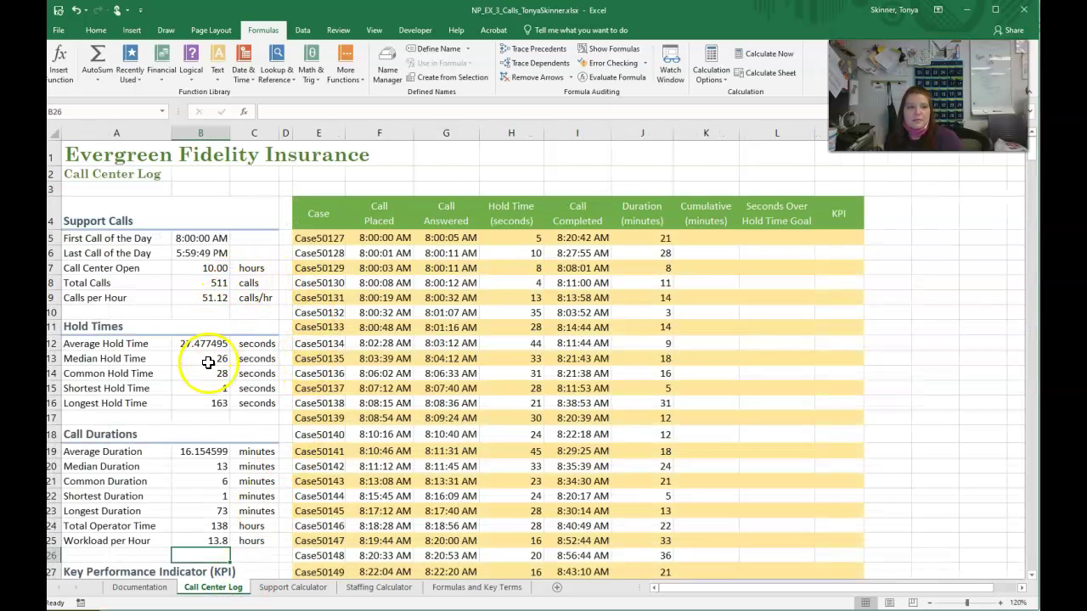
click(210, 269)
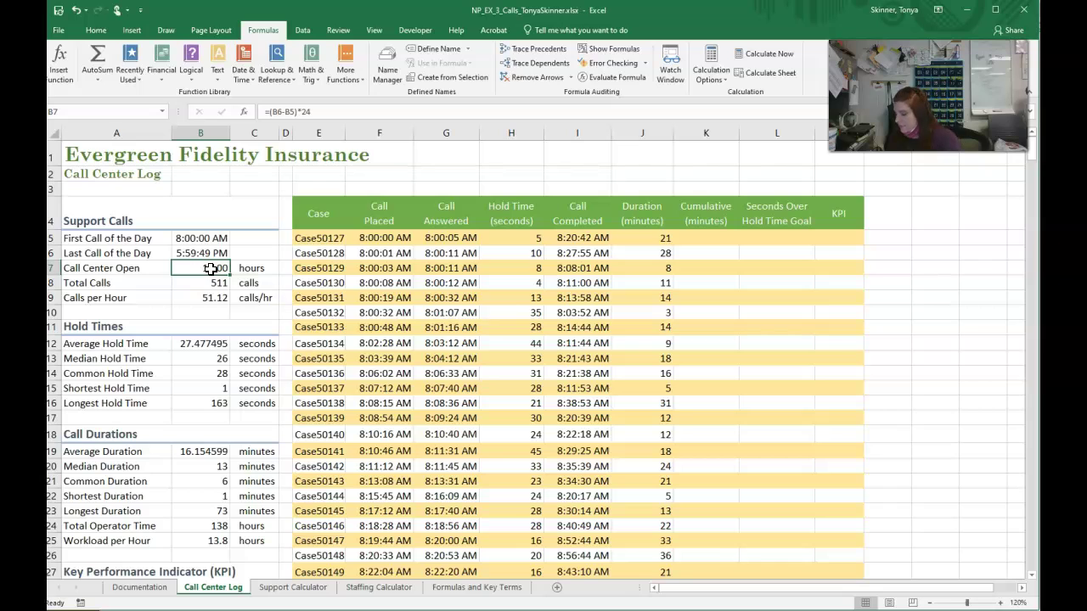
key(Delete)
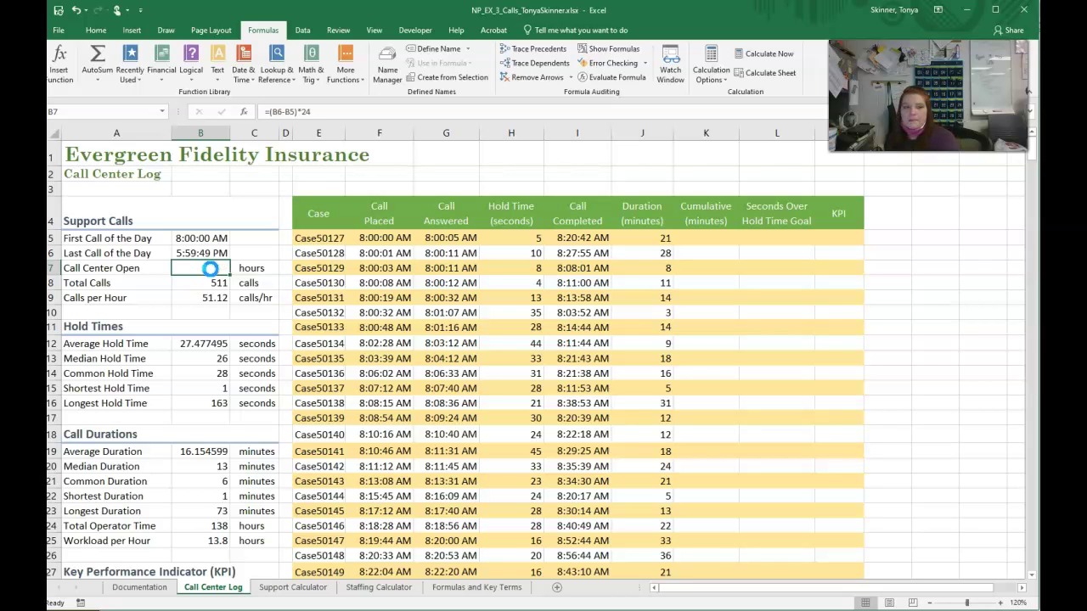
click(211, 270)
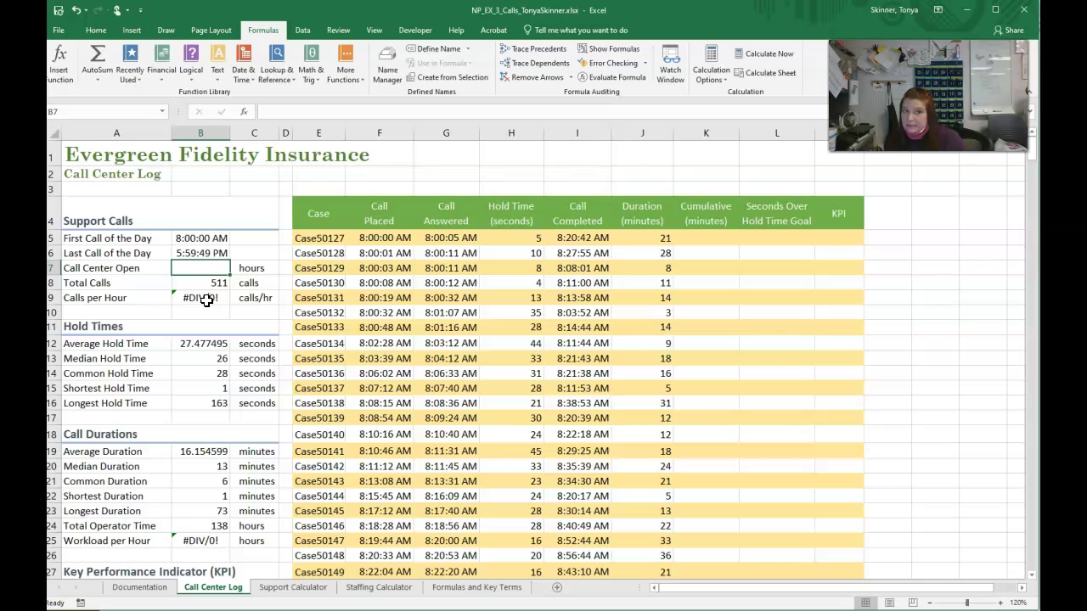
- Inspect the Calls per Hour formula in B9, and undo the clearing of B7
click(207, 298)
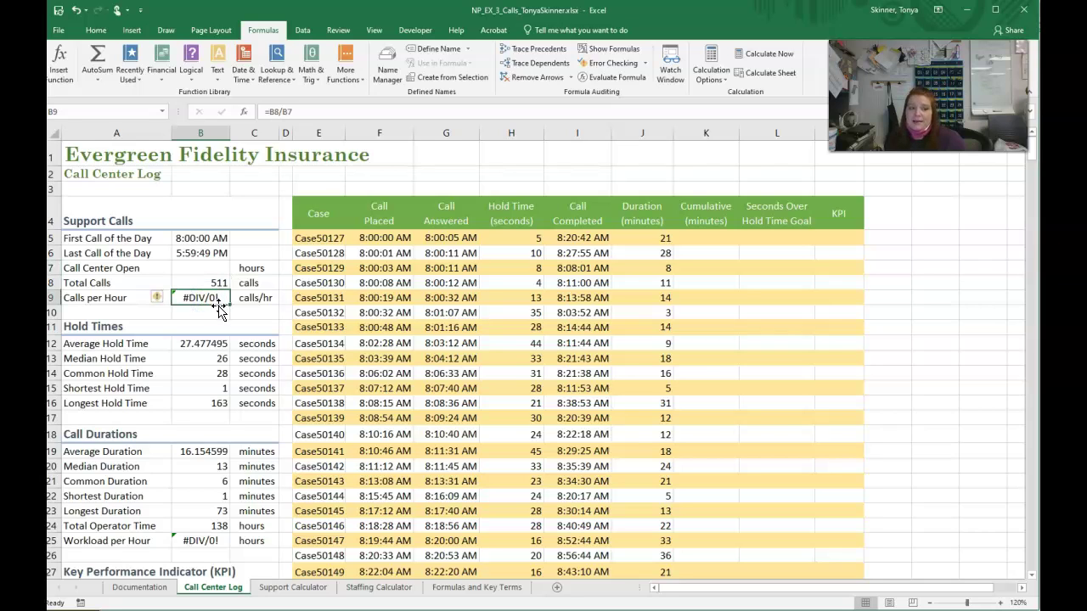
click(160, 299)
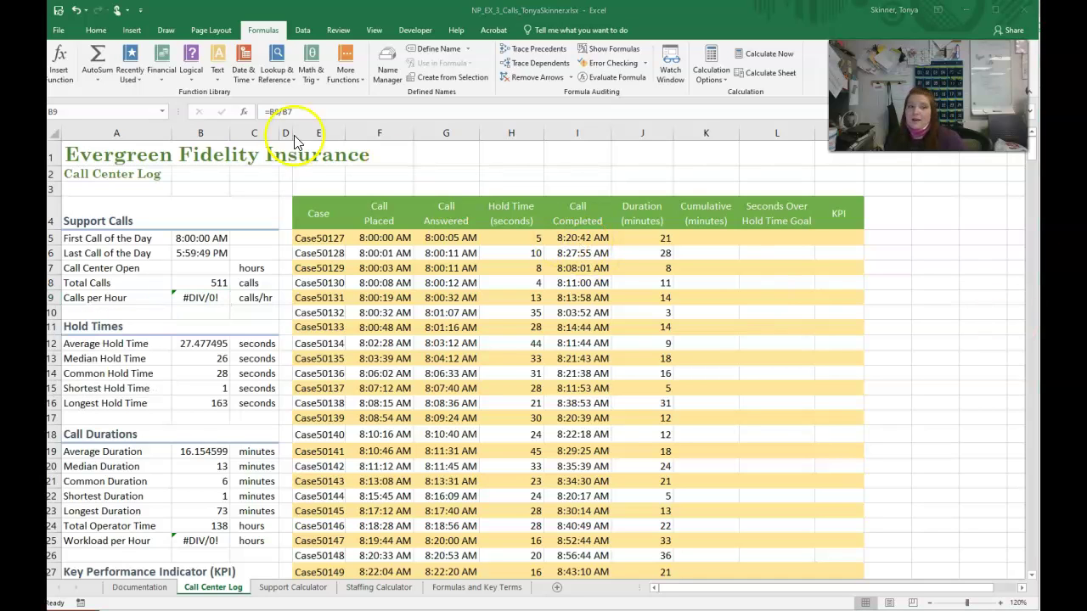
click(76, 11)
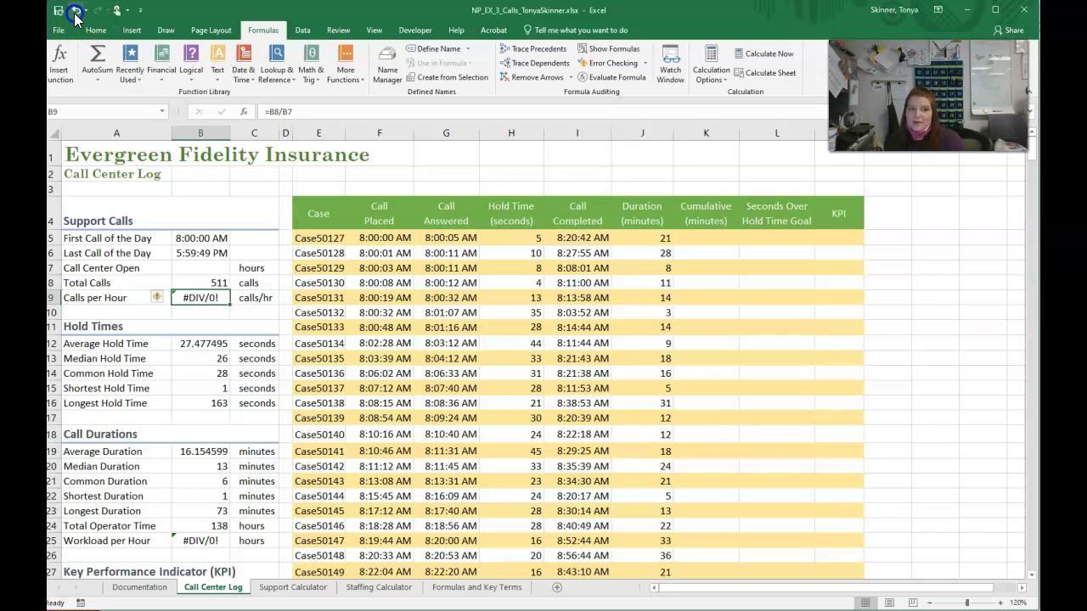
click(75, 11)
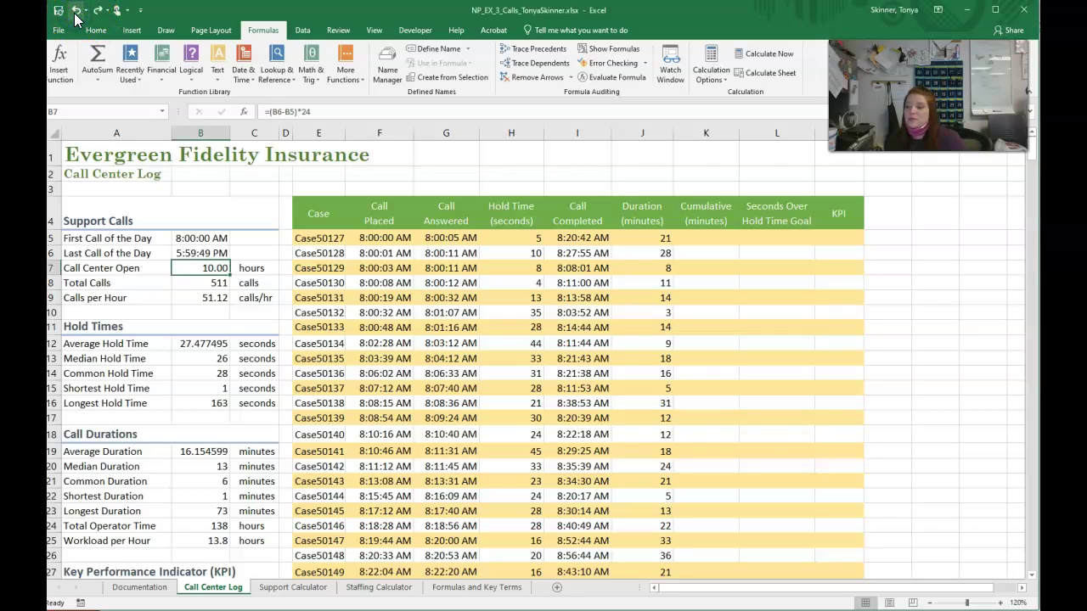